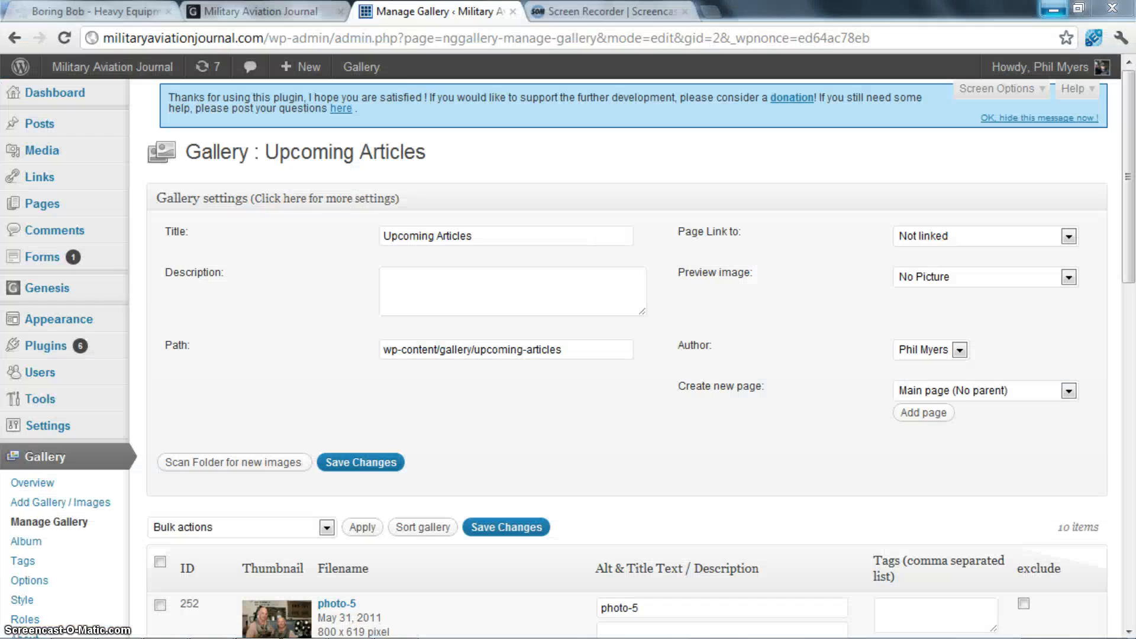
- Bring up the upcoming folder in Windows Explorer to view the prepared photos
mouse_move(68, 628)
click(105, 620)
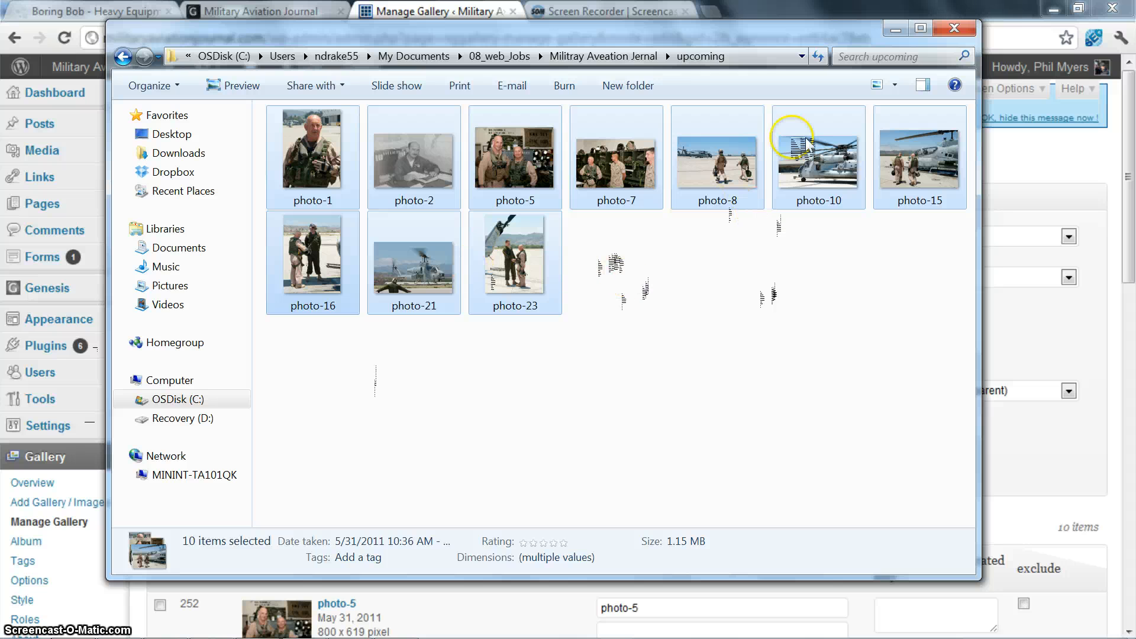
drag(807, 142, 412, 9)
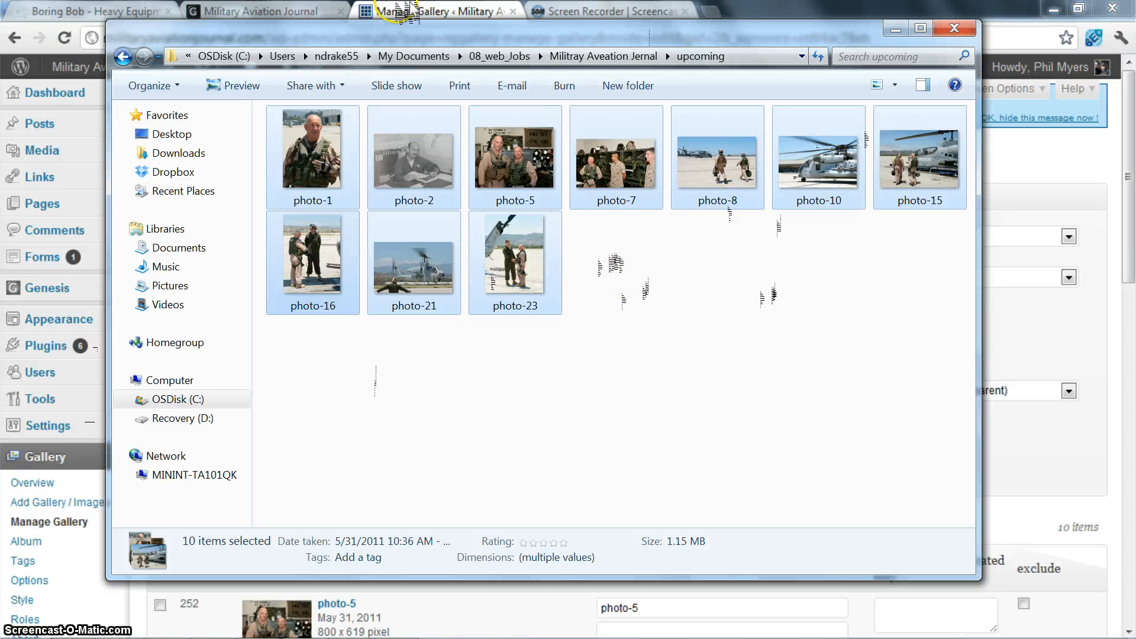
- Inspect the Upcoming Articles helicopter image on the Military Aviation Journal home page to read its width and height
click(199, 9)
right_click(744, 358)
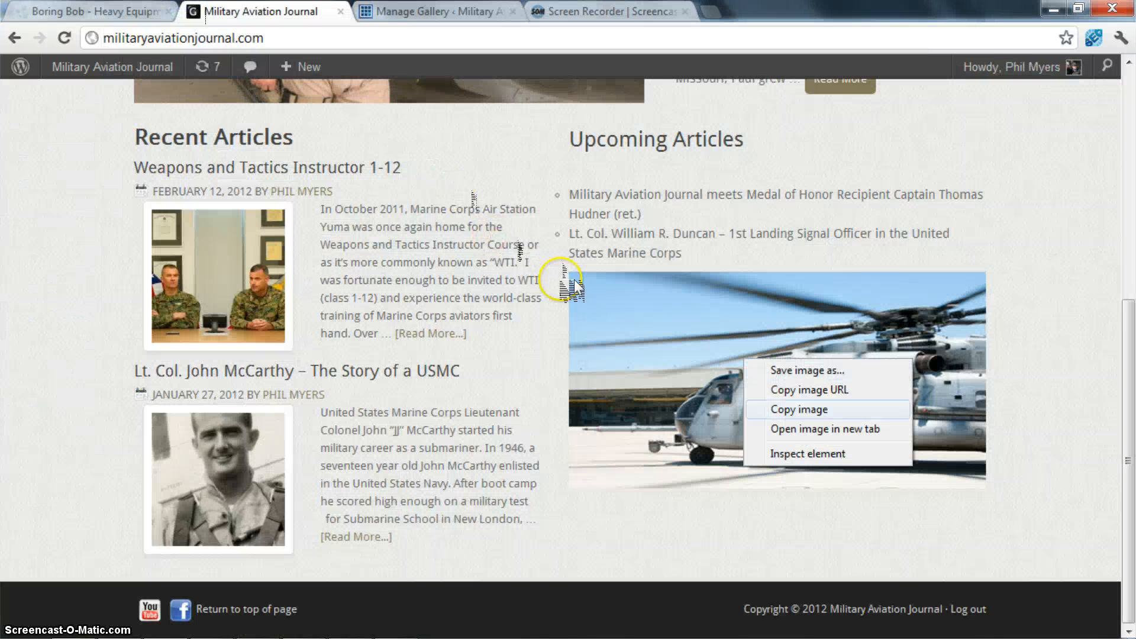
click(806, 453)
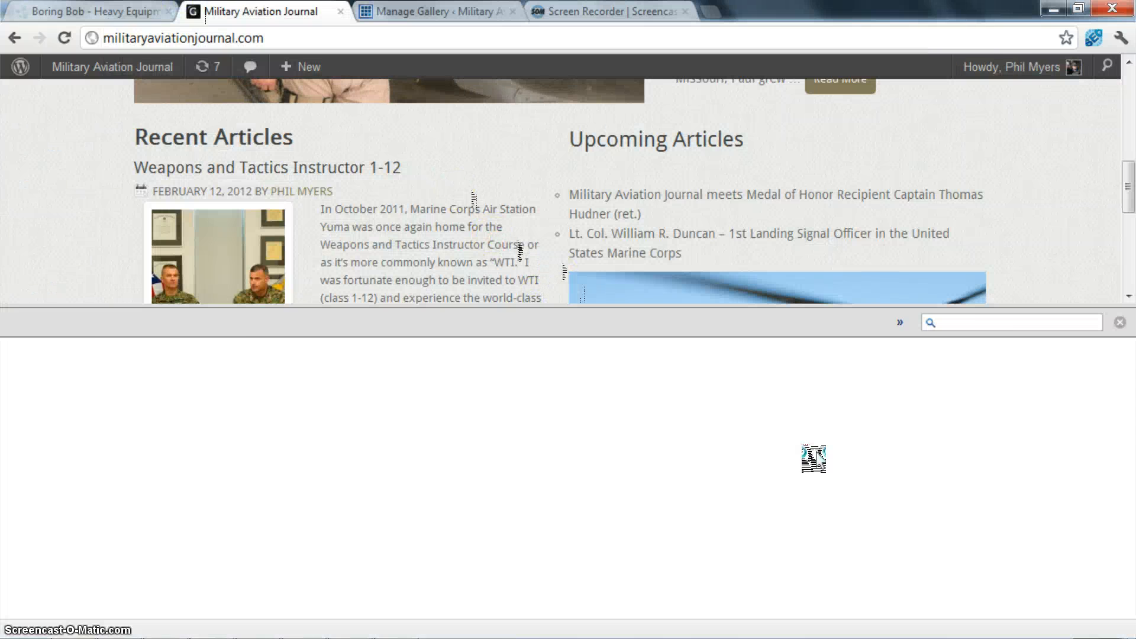
scroll(771, 137, down, 1)
scroll(769, 145, down, 1)
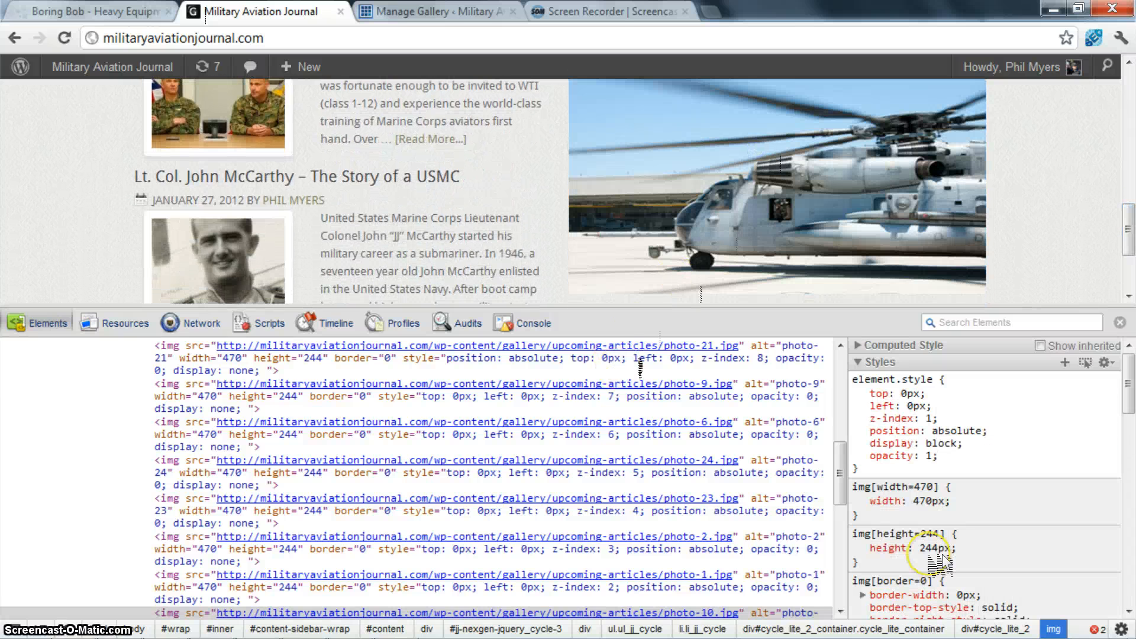
- Switch to Photoshop and create a new blank document 470 pixels wide and 244 pixels high
mouse_move(319, 634)
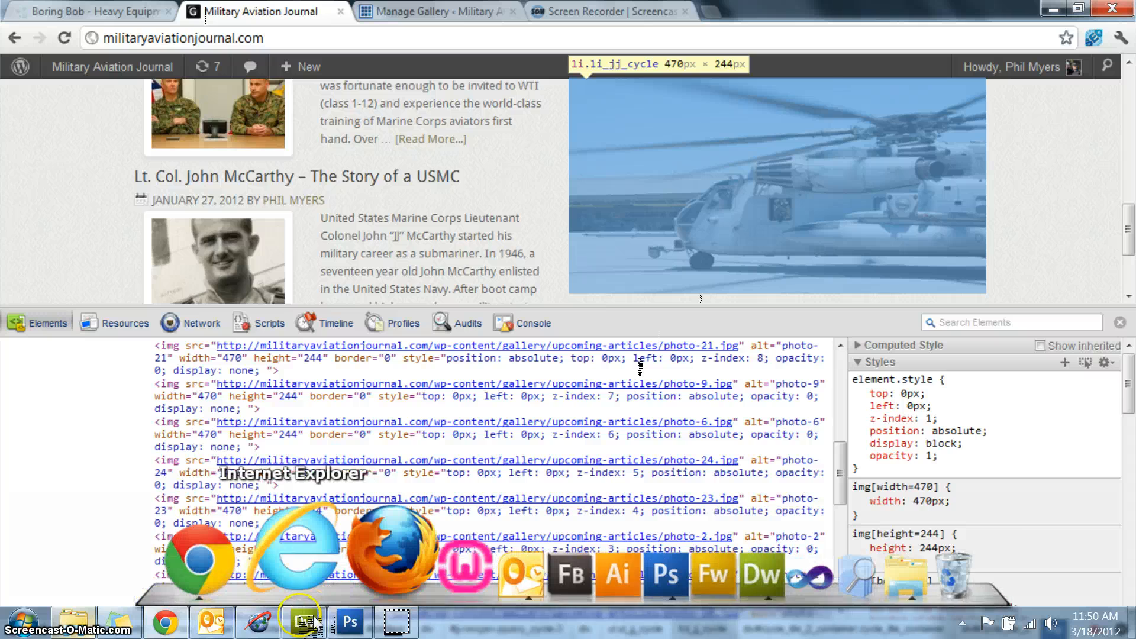
click(355, 627)
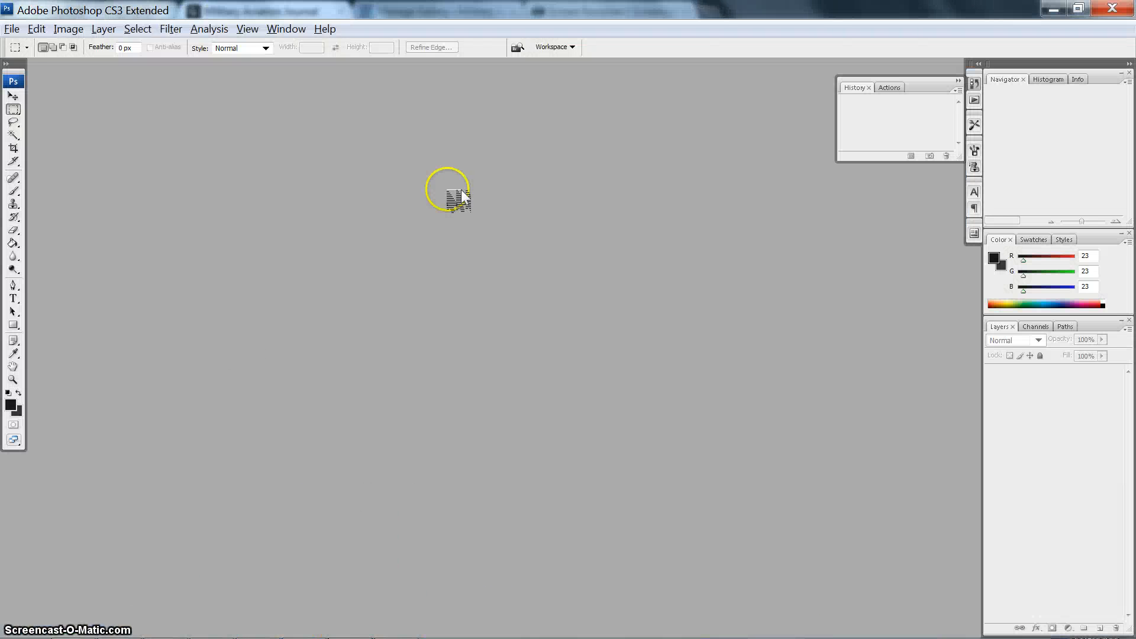
key(ctrl+n)
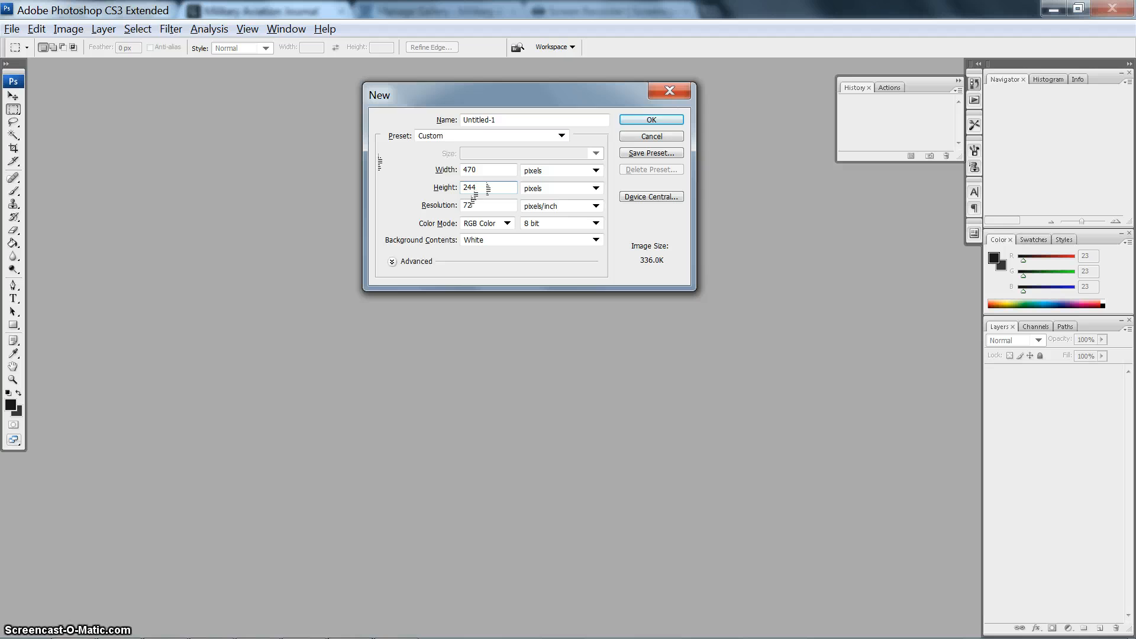
key(Return)
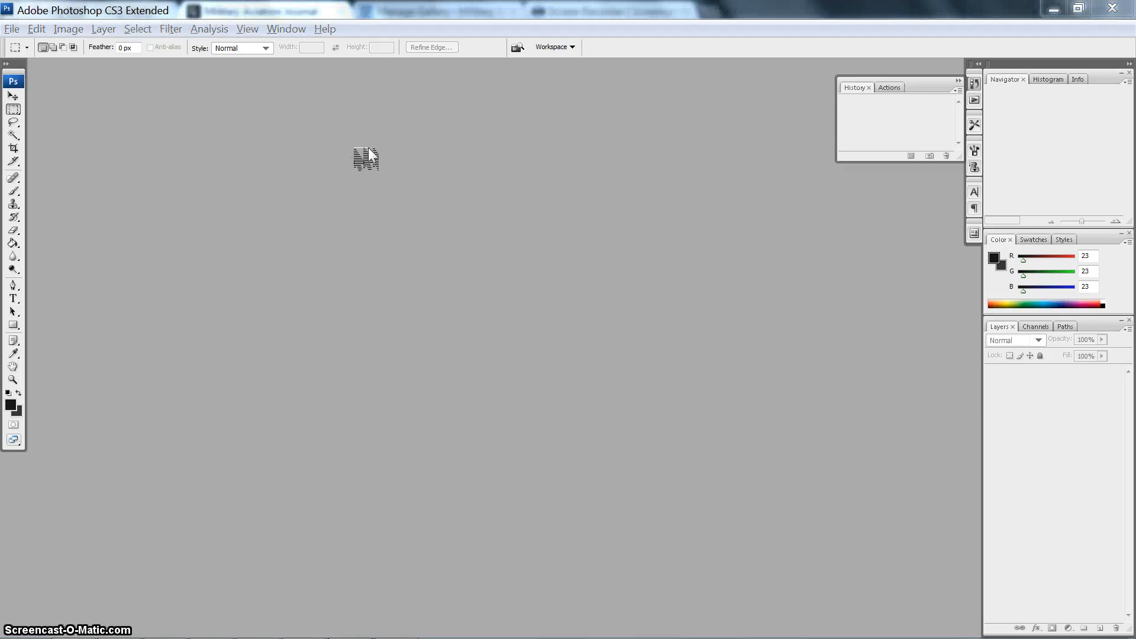
- Enlarge the Untitled-1 document window so that the whole blank canvas is in view
mouse_move(301, 630)
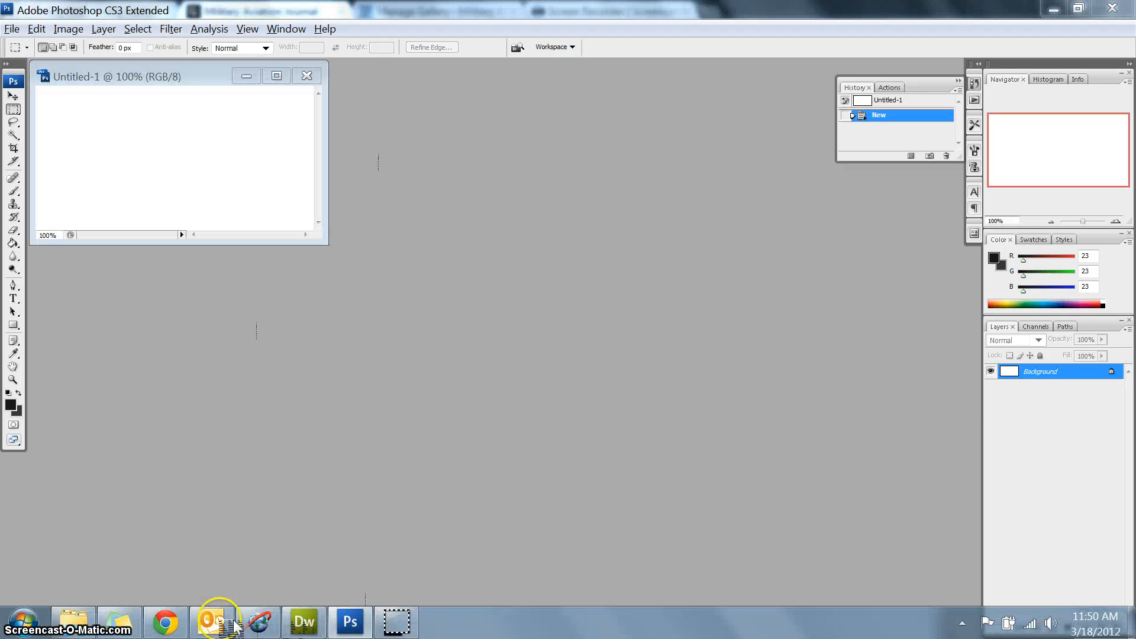
click(166, 622)
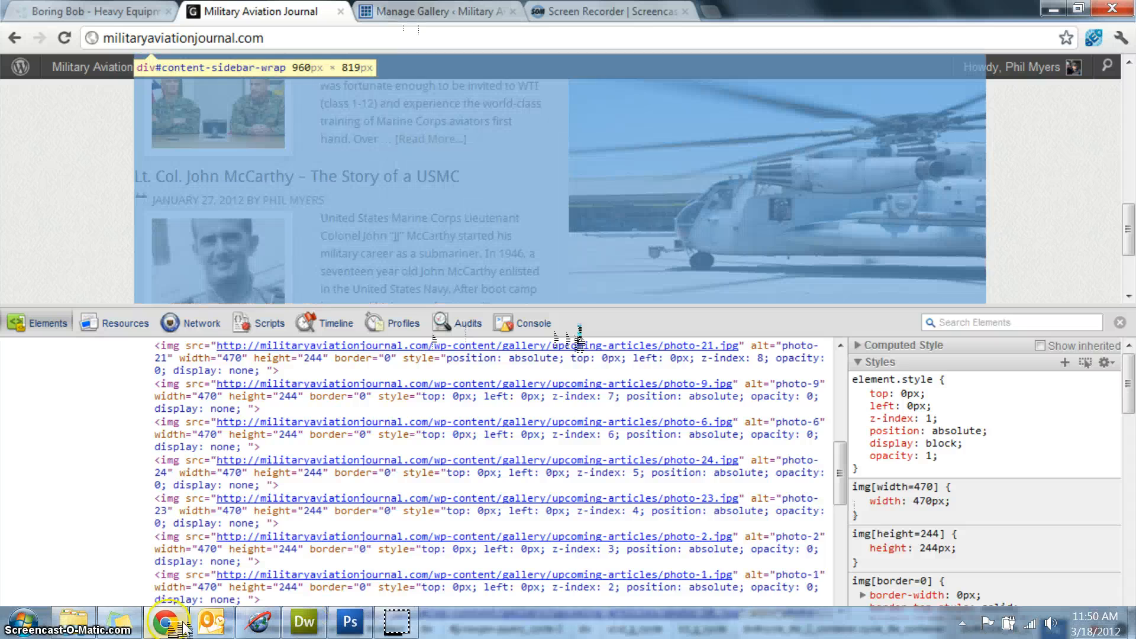
click(346, 622)
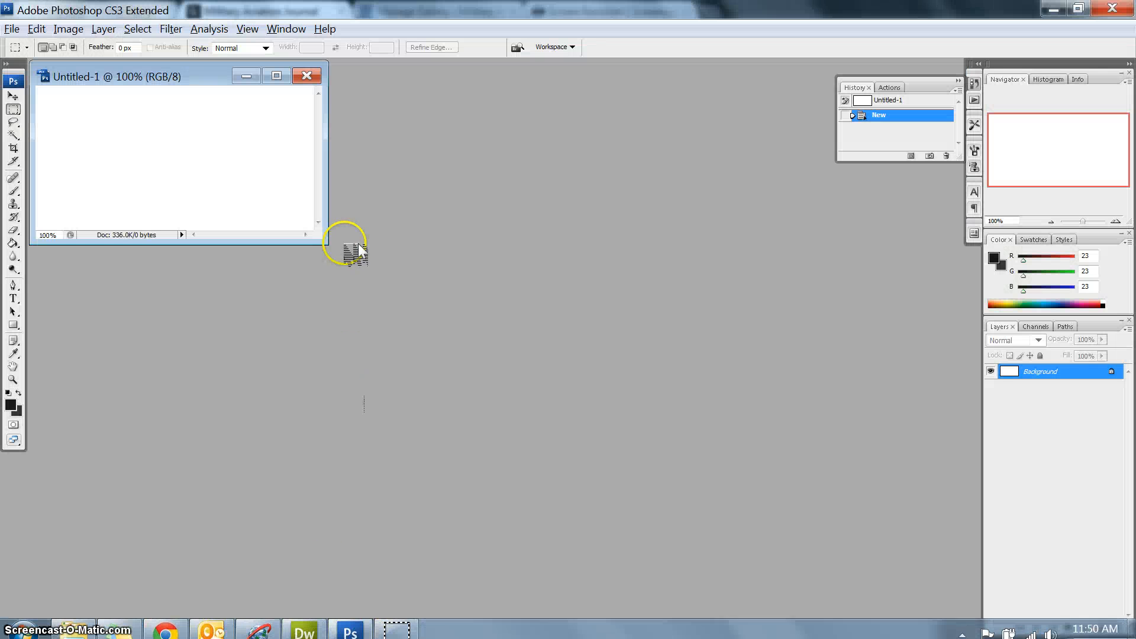
drag(330, 246, 497, 376)
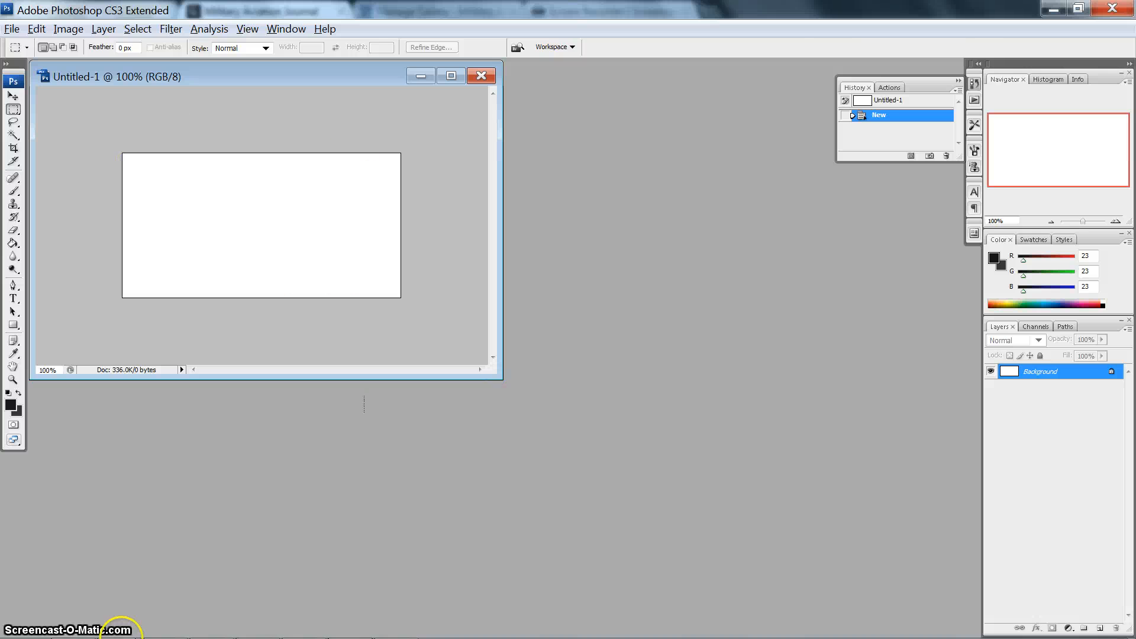
- Open all the photos from the upcoming folder in Photoshop
mouse_move(119, 636)
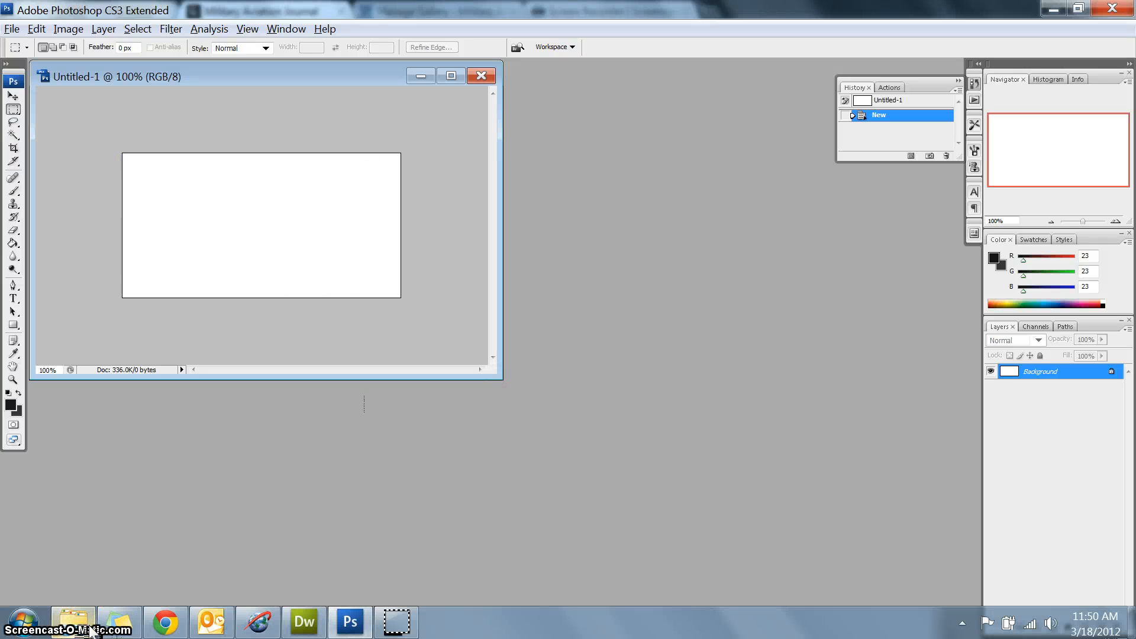
click(90, 630)
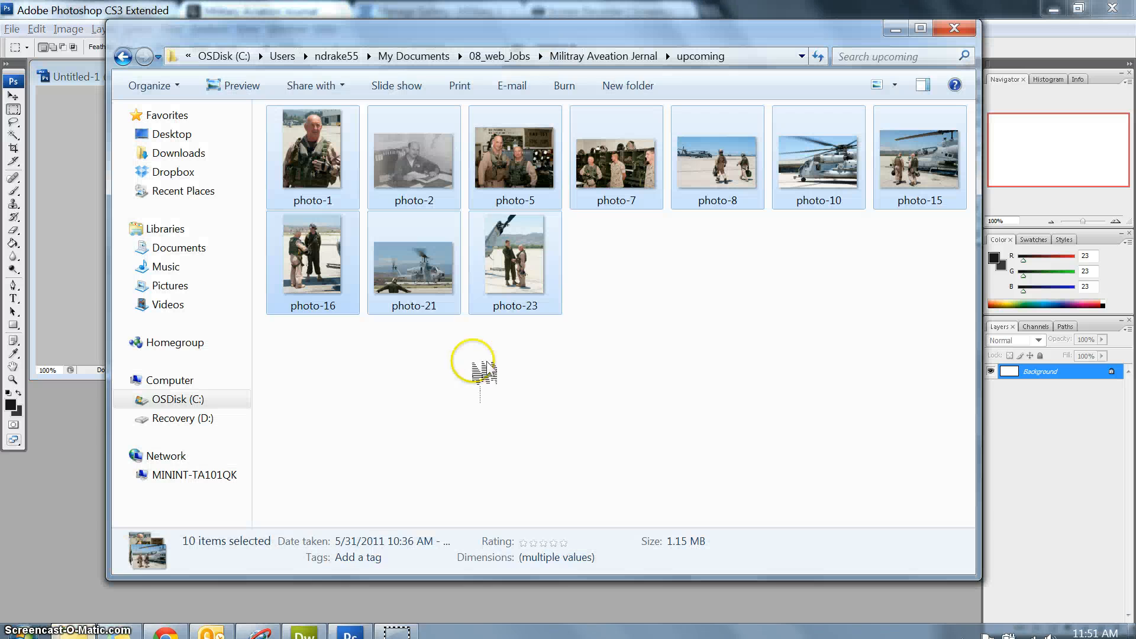
click(665, 361)
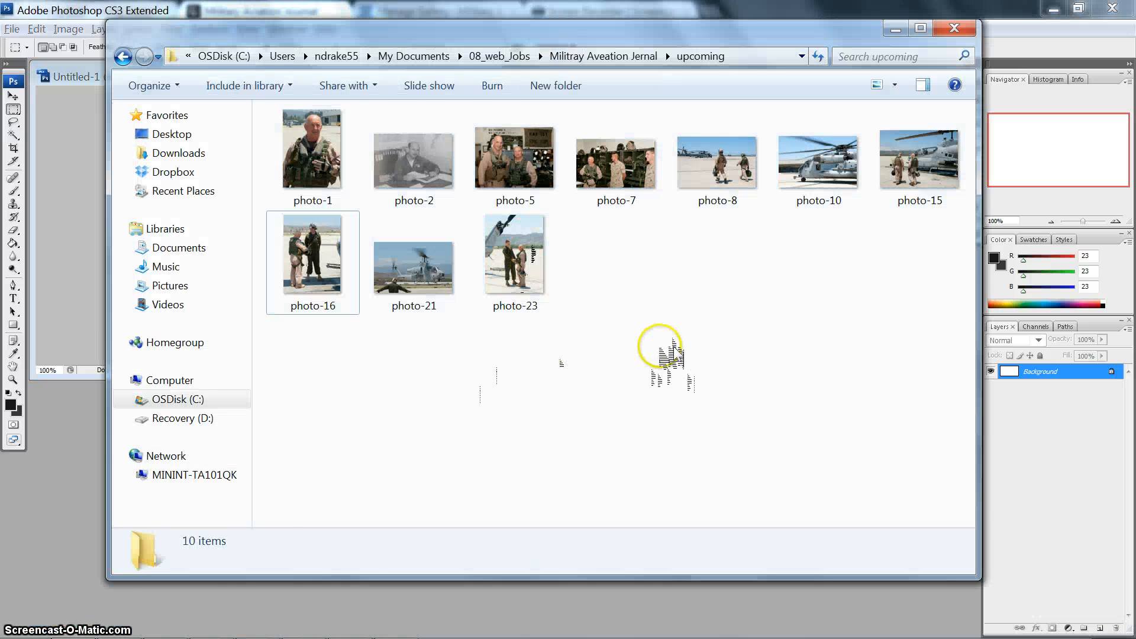
drag(923, 379, 474, 222)
click(332, 342)
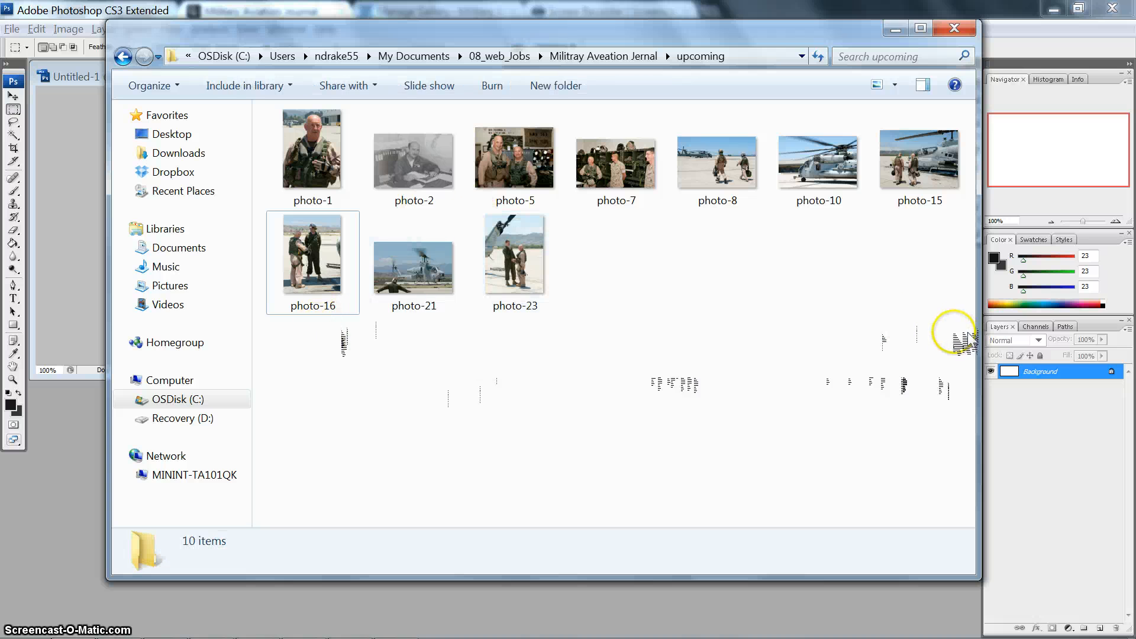
drag(950, 330, 313, 169)
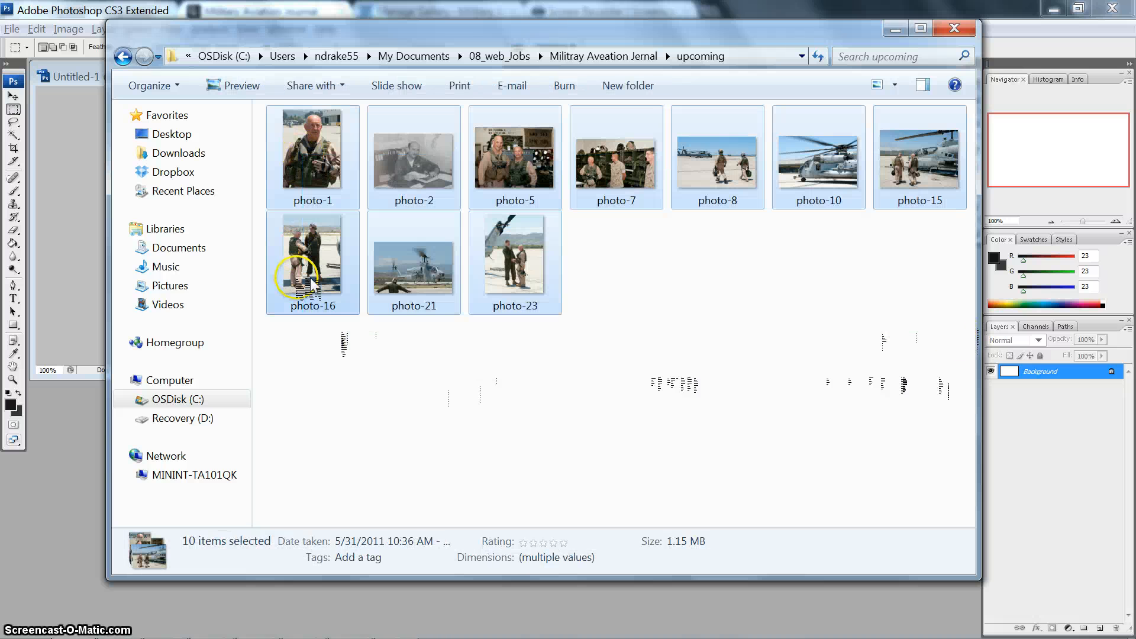
drag(311, 278, 51, 568)
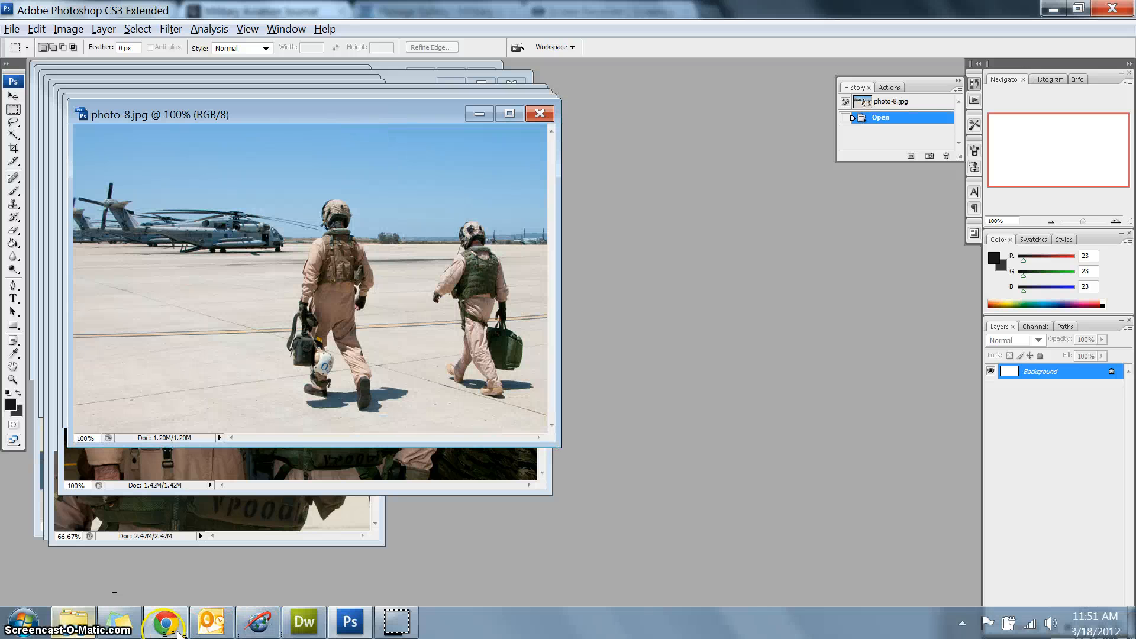
- Switch to Chrome, close the element inspector, and bulk delete all images from the Upcoming Articles gallery
click(166, 622)
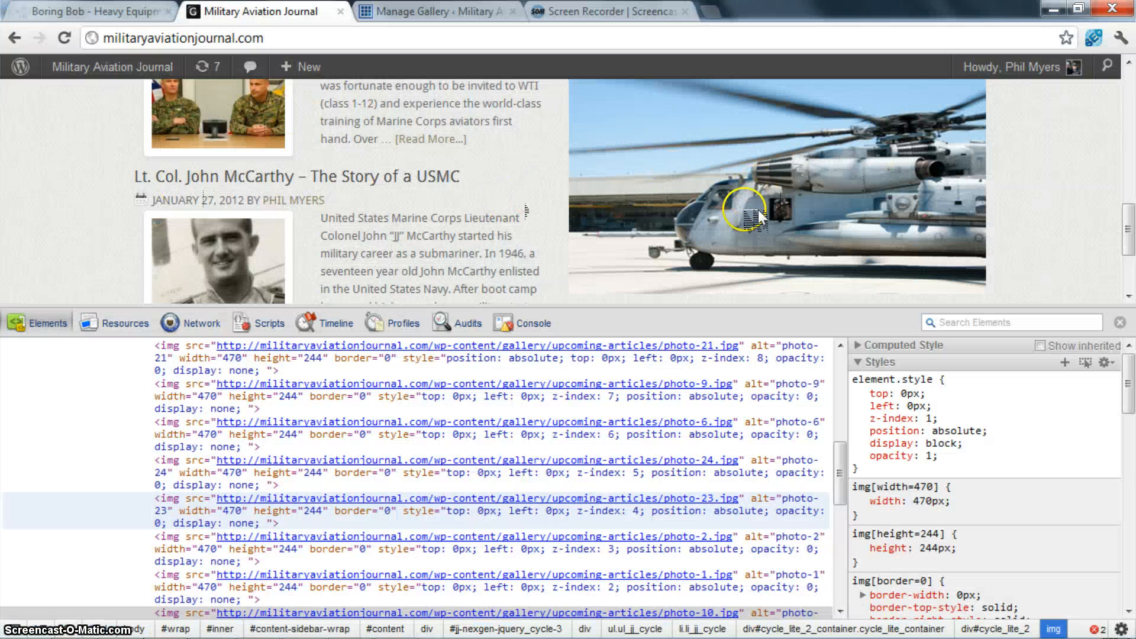
key(F12)
click(421, 13)
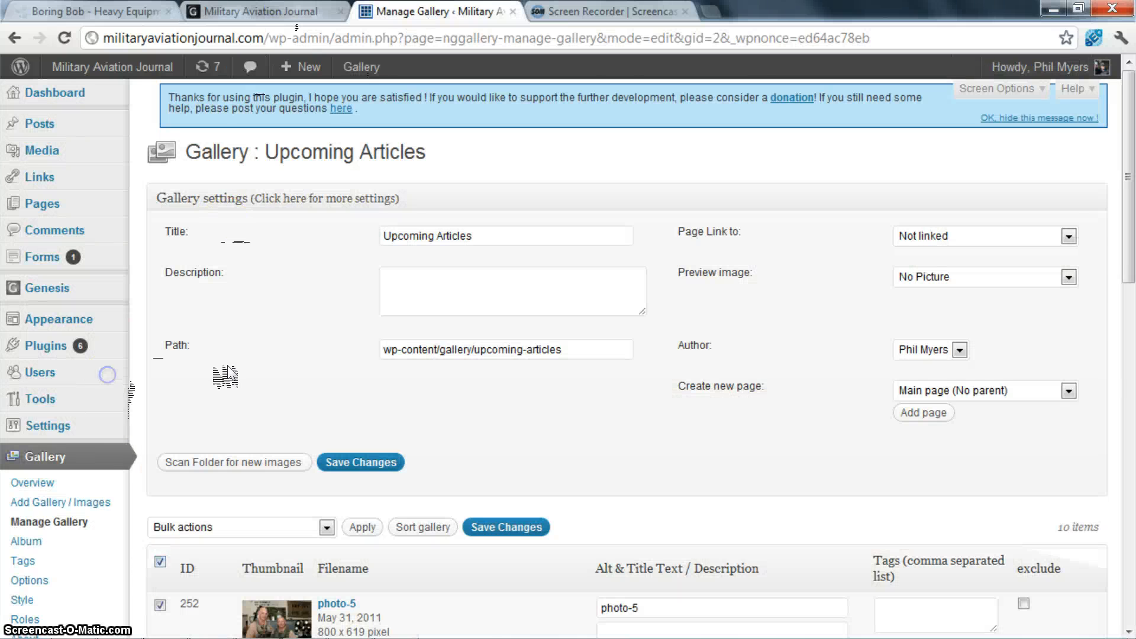
click(331, 527)
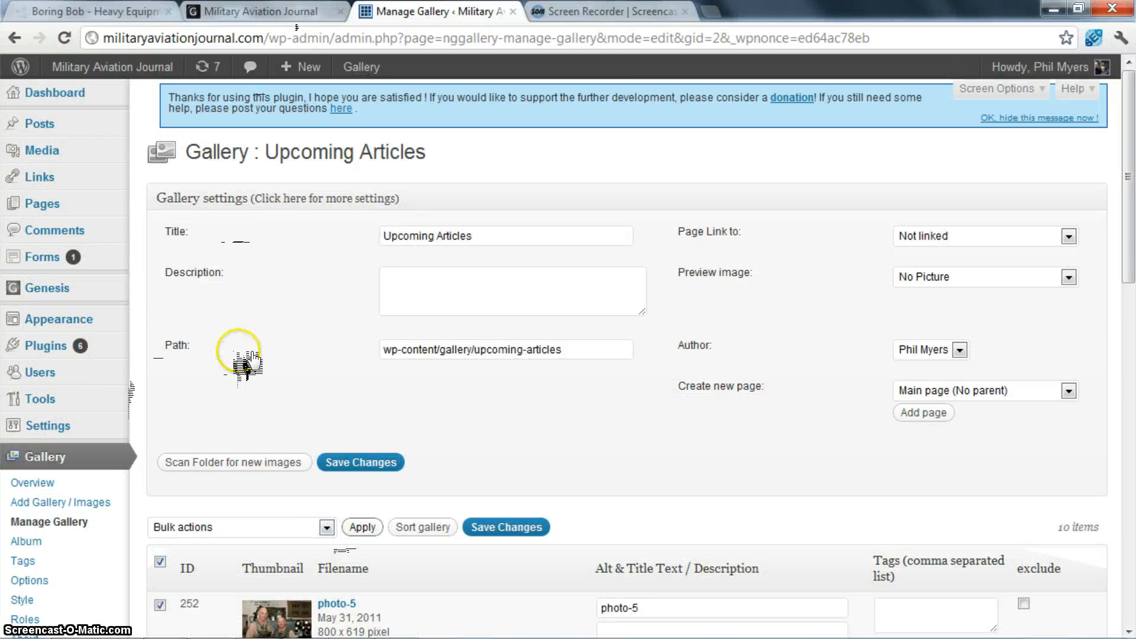
key(Up)
key(Up)
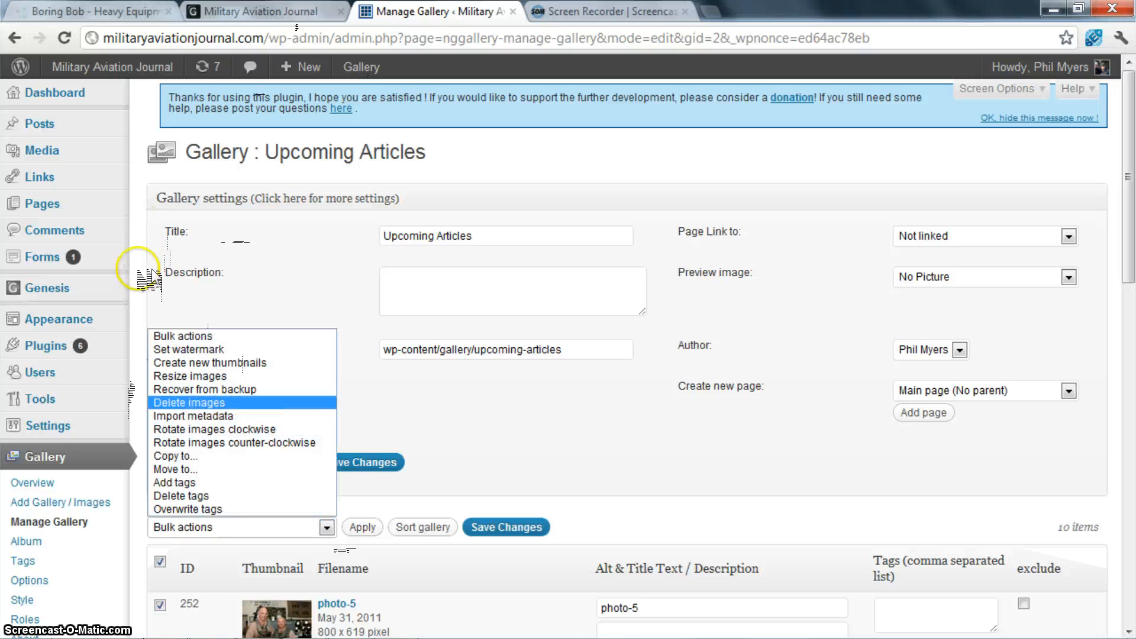
key(Return)
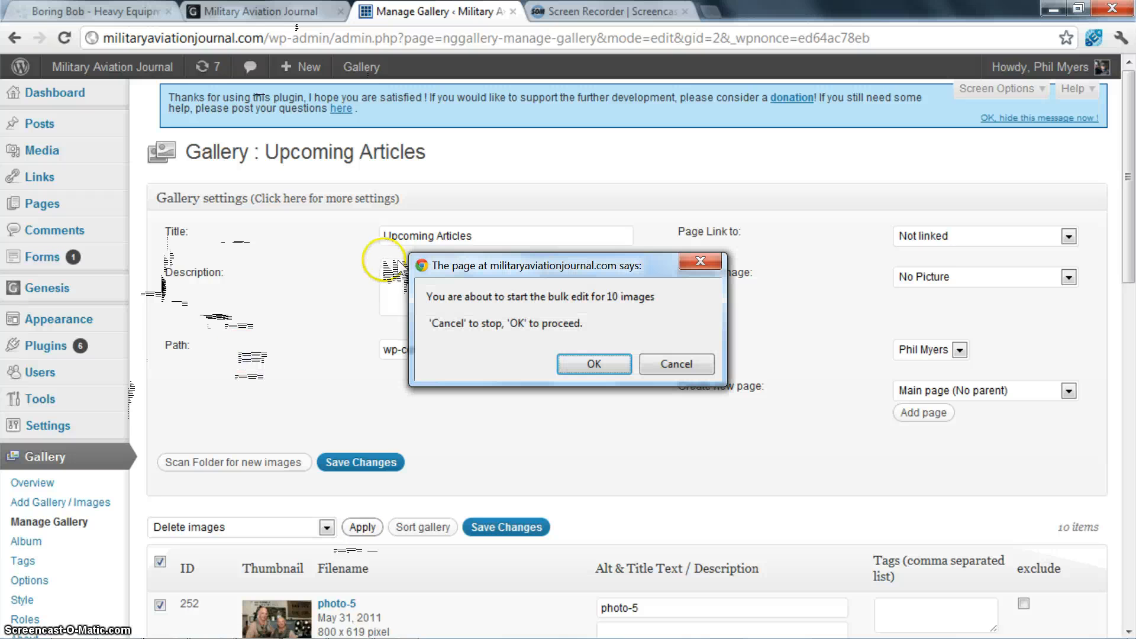
key(Return)
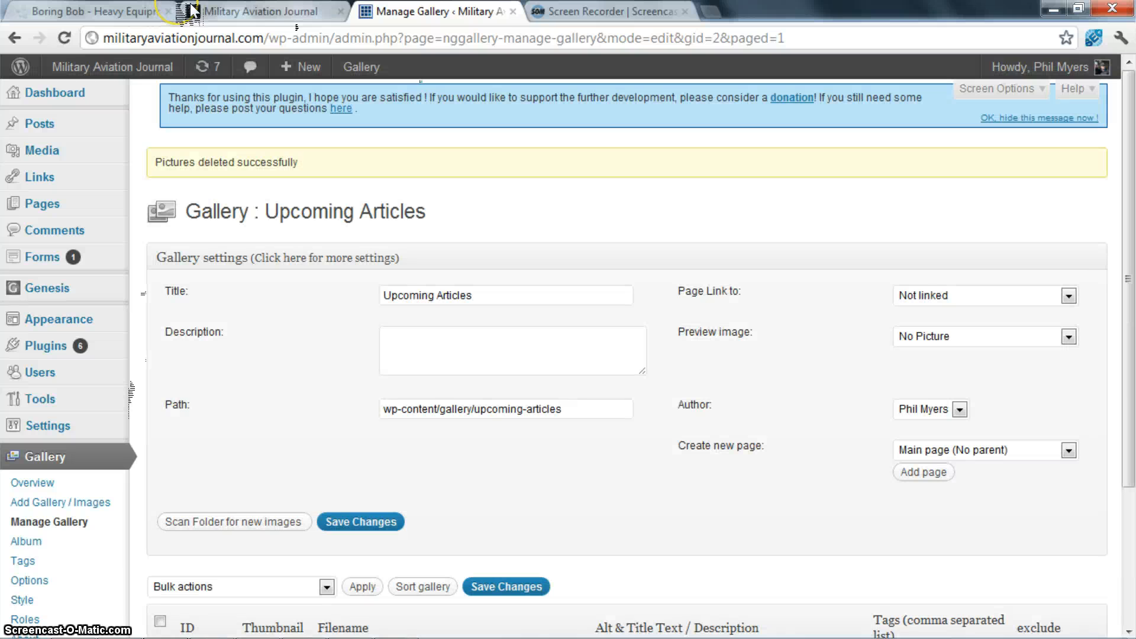
- Switch to Photoshop, move the blank Untitled-1 window out from behind the photos, and make photo-15.jpg active
mouse_move(401, 628)
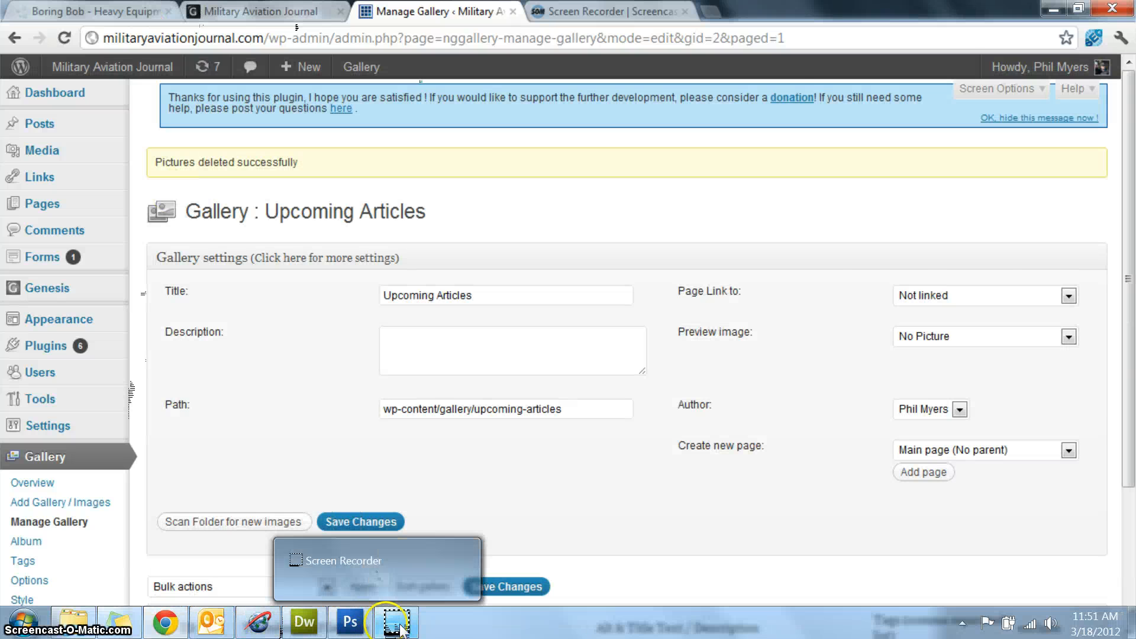
click(350, 622)
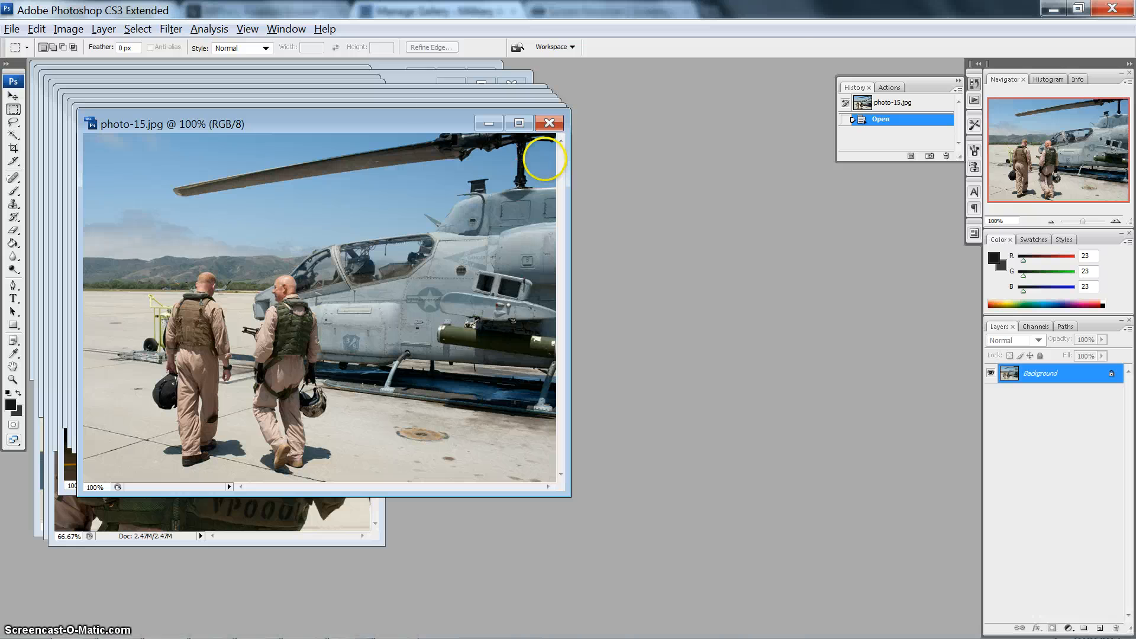
click(405, 70)
drag(391, 72, 772, 251)
click(294, 123)
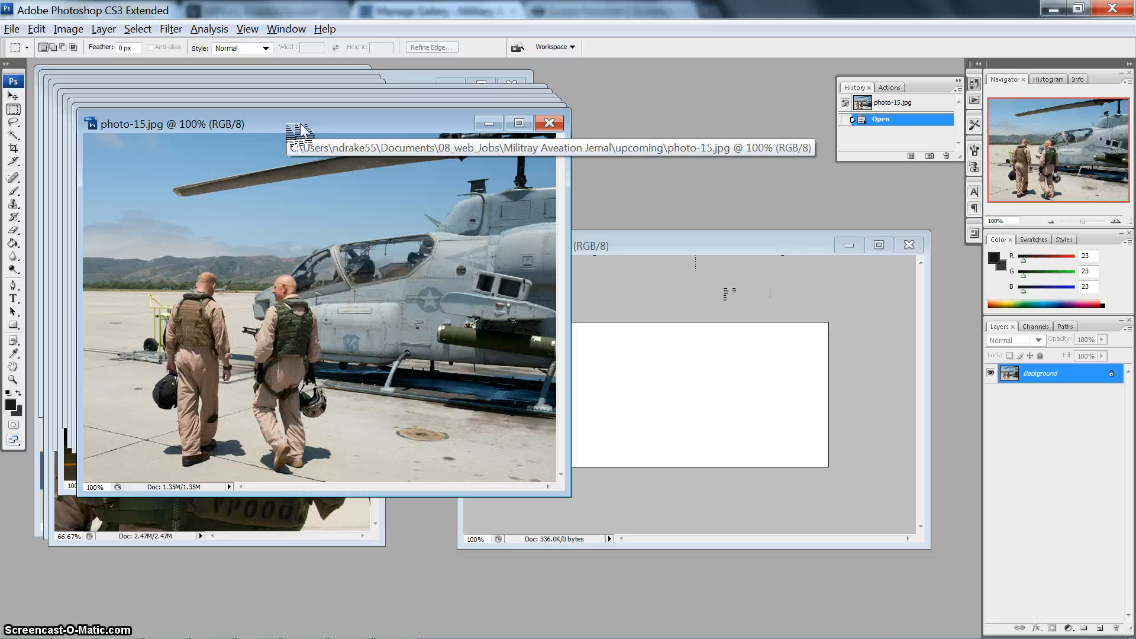
click(18, 29)
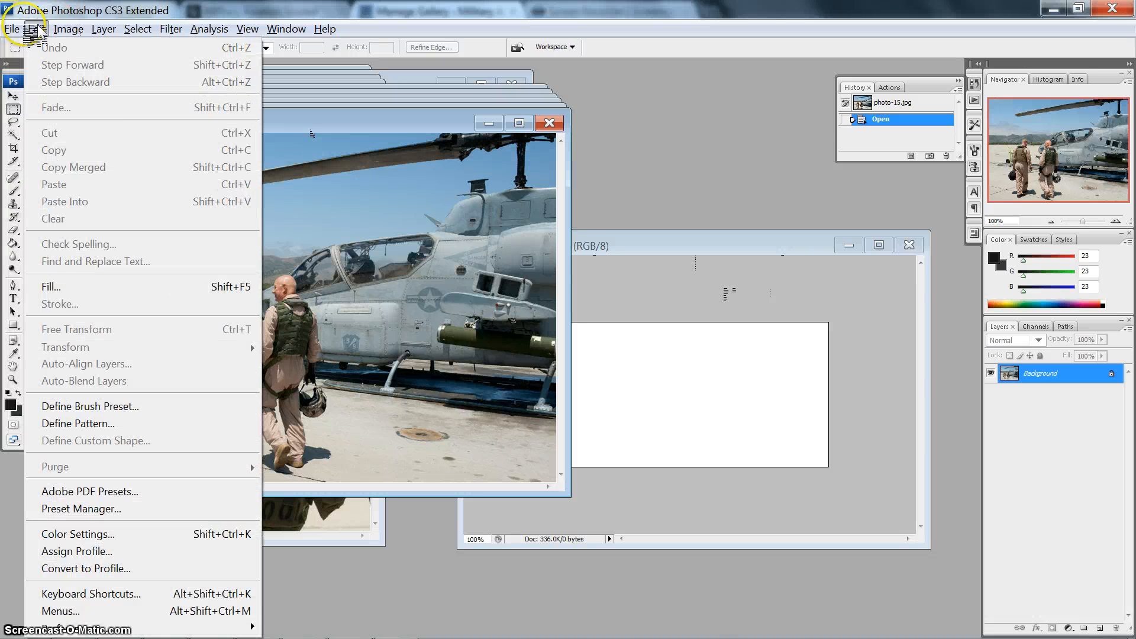
mouse_move(39, 30)
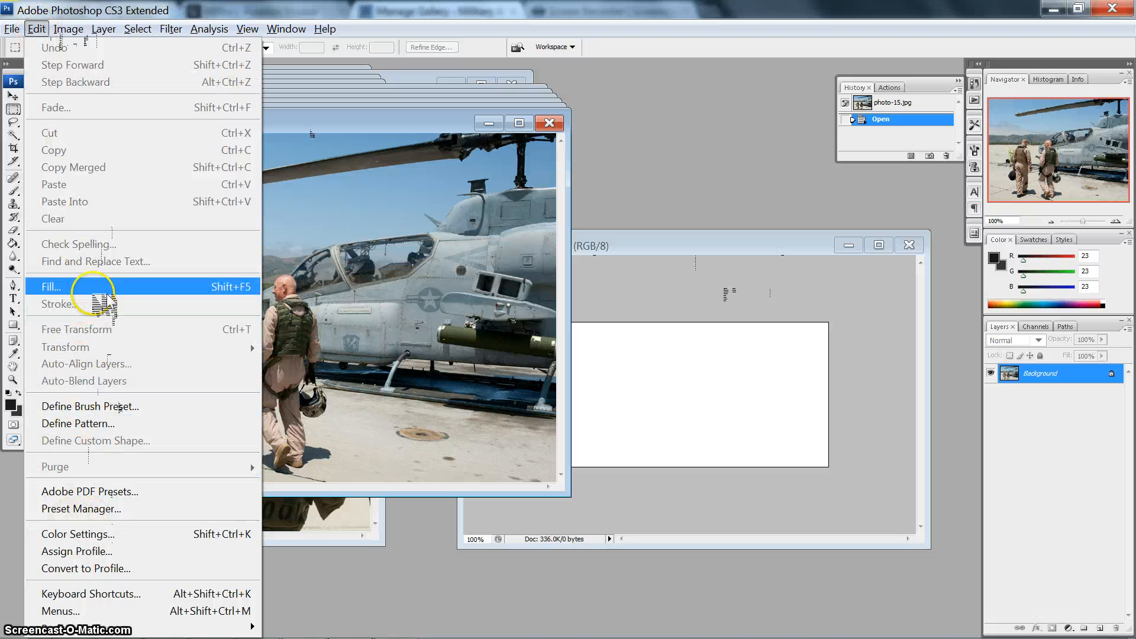
mouse_move(84, 34)
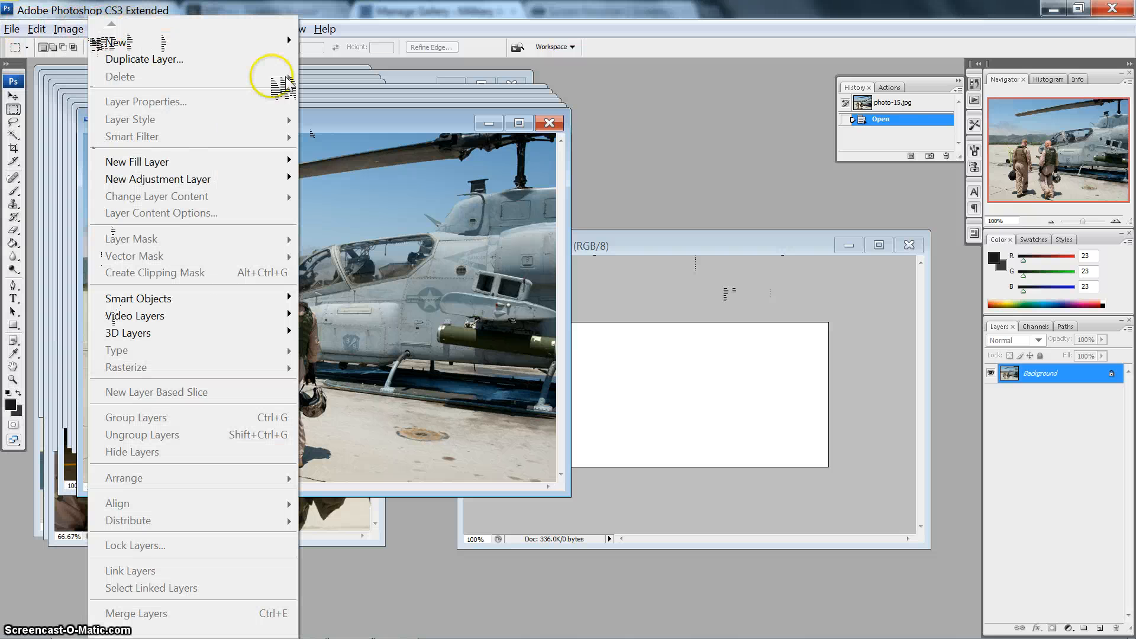
click(731, 120)
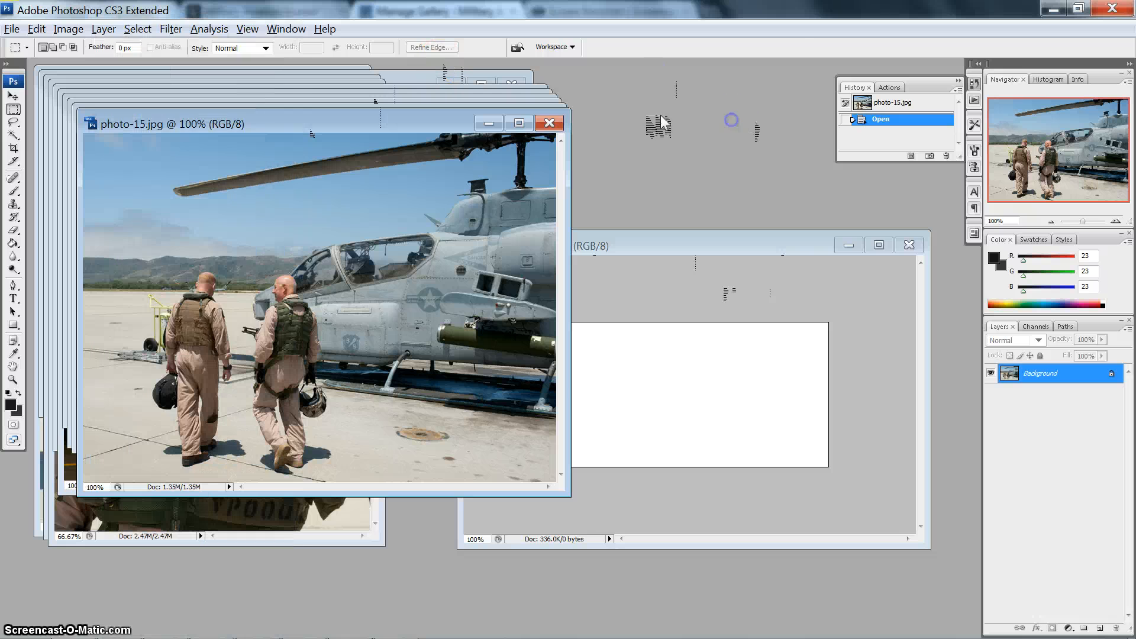
- Select the entire photo-15.jpg canvas, copy it, and paste it into the Untitled-1 document
click(131, 31)
click(146, 44)
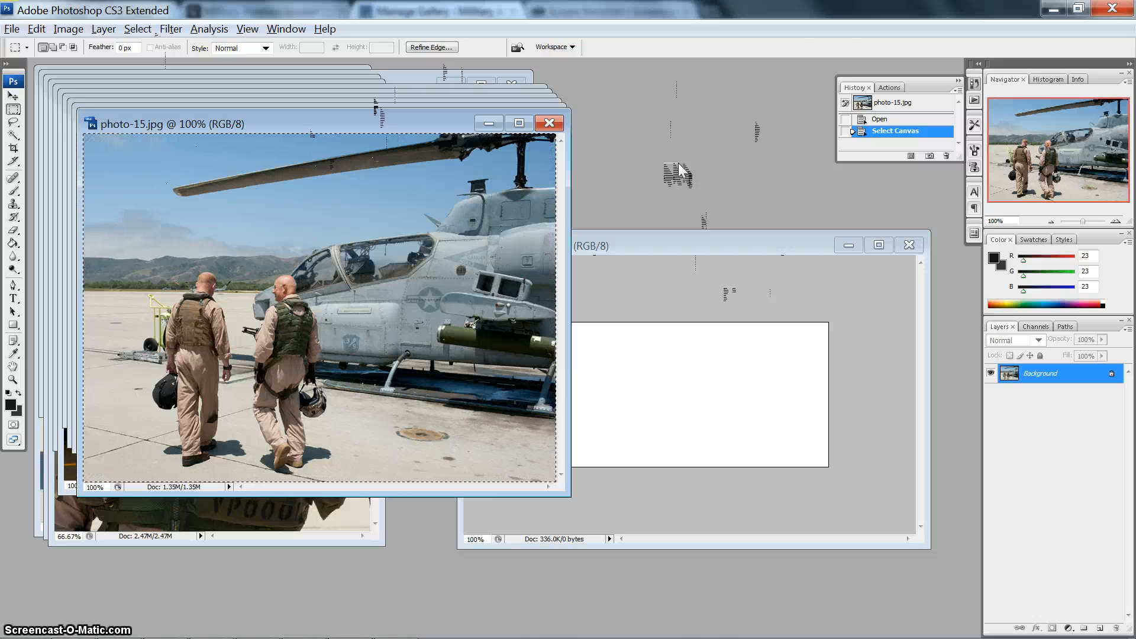
click(675, 245)
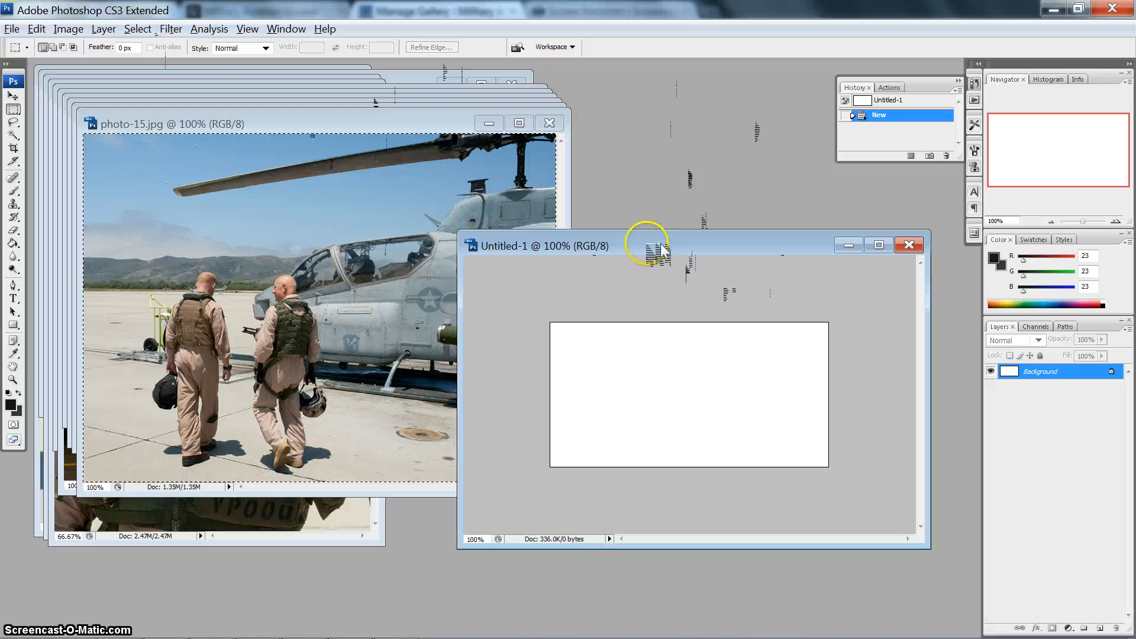
key(ctrl+v)
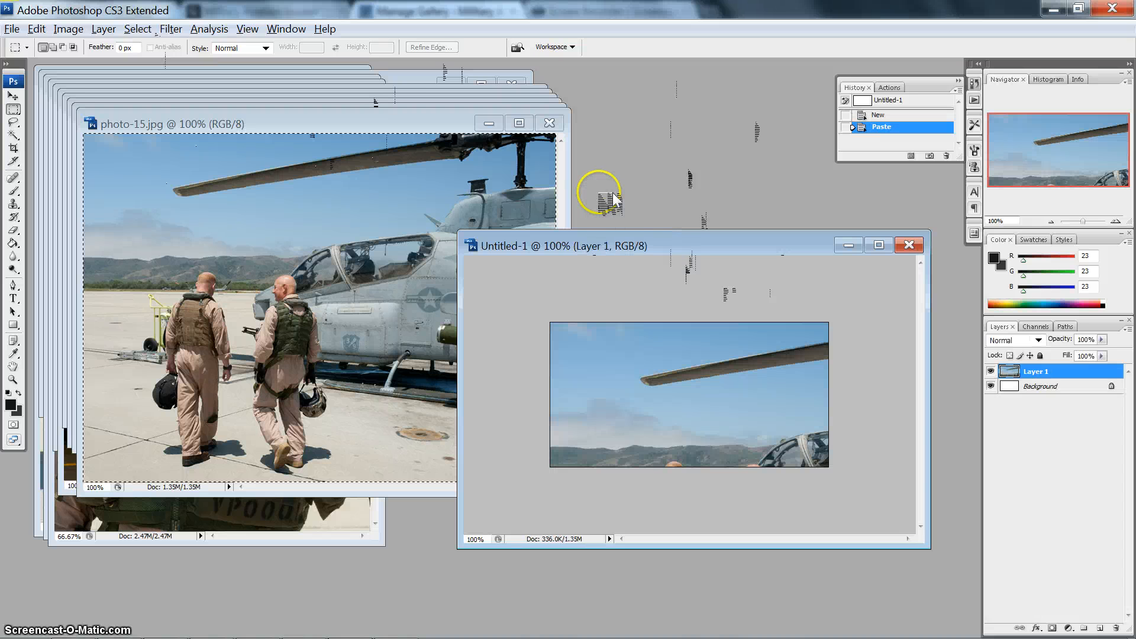
- Move the Untitled-1 window over the photo stack and enlarge it to leave more empty workspace around the canvas
drag(666, 247, 631, 239)
drag(492, 174, 416, 104)
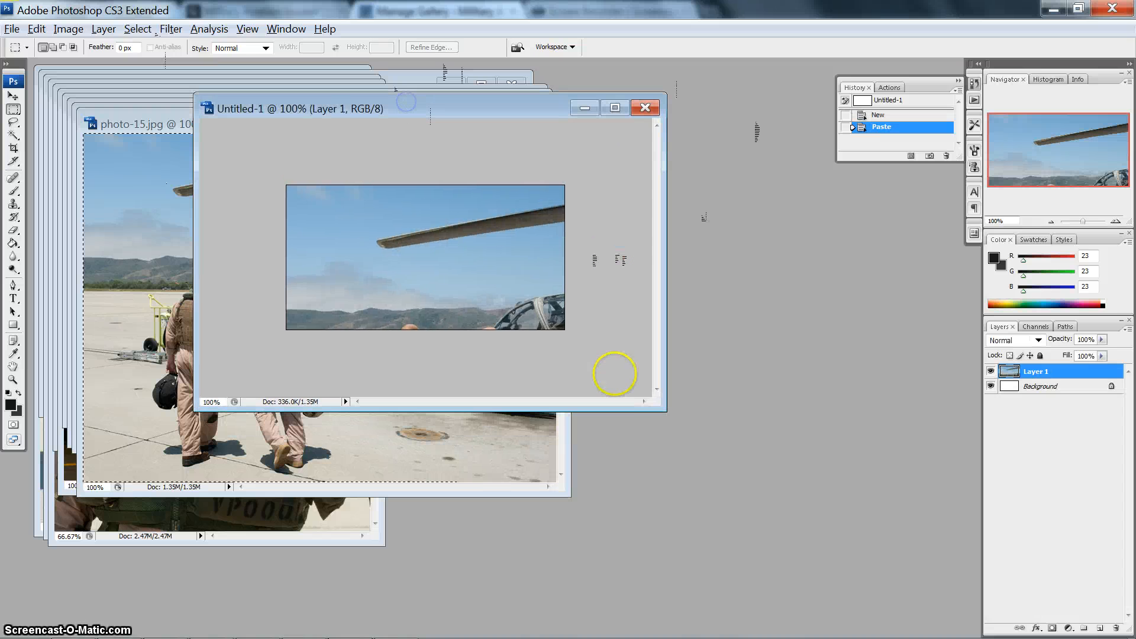
drag(669, 408, 822, 553)
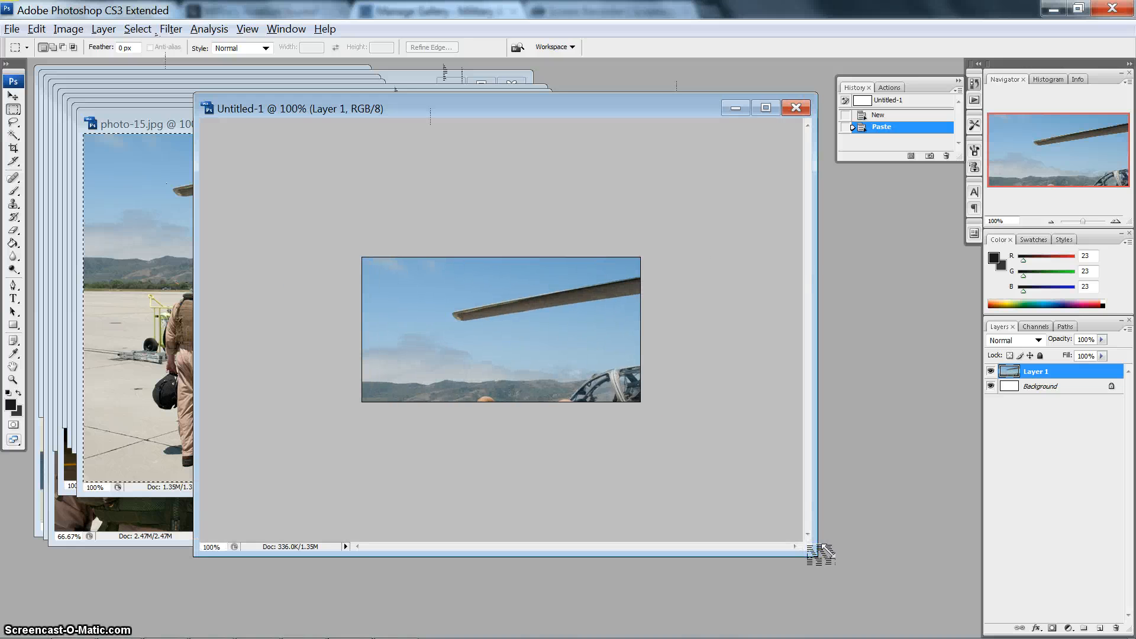
- Scale the pasted photo-15 layer proportionally to about 61.7% with Free Transform and position it so the two airmen fit the canvas
key(ctrl+t)
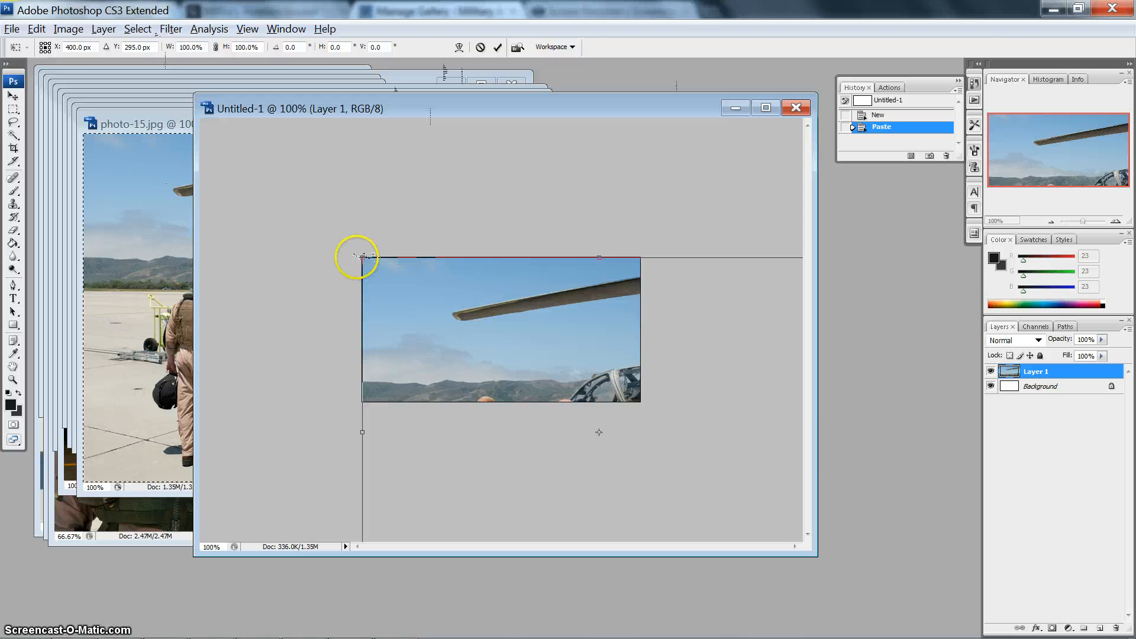
drag(361, 258, 589, 409)
drag(629, 452, 628, 453)
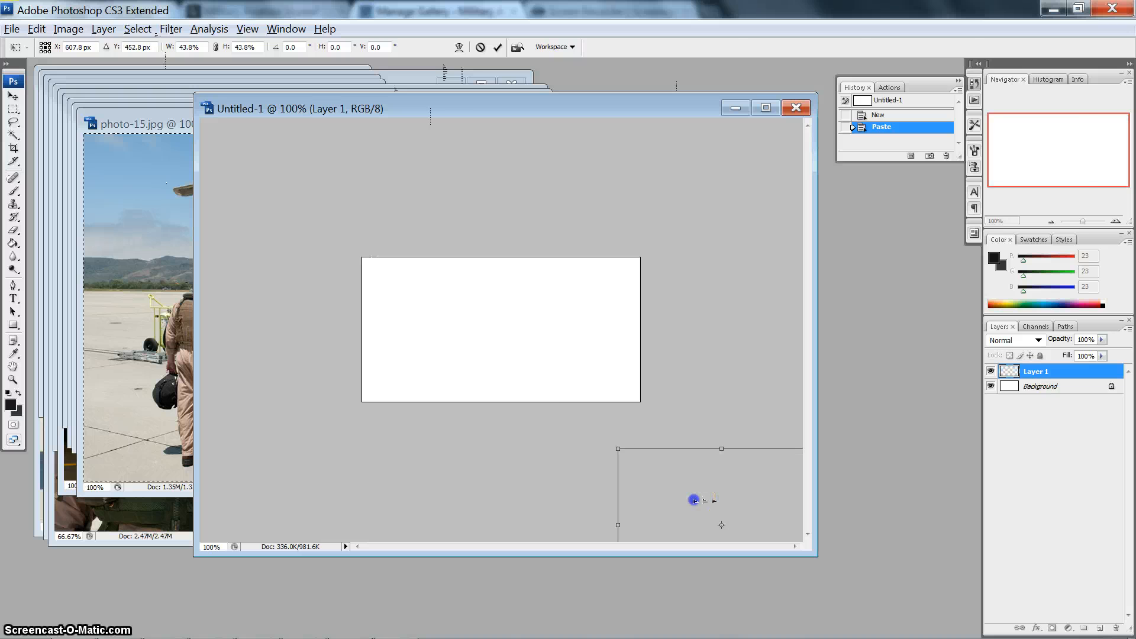
drag(694, 500, 445, 309)
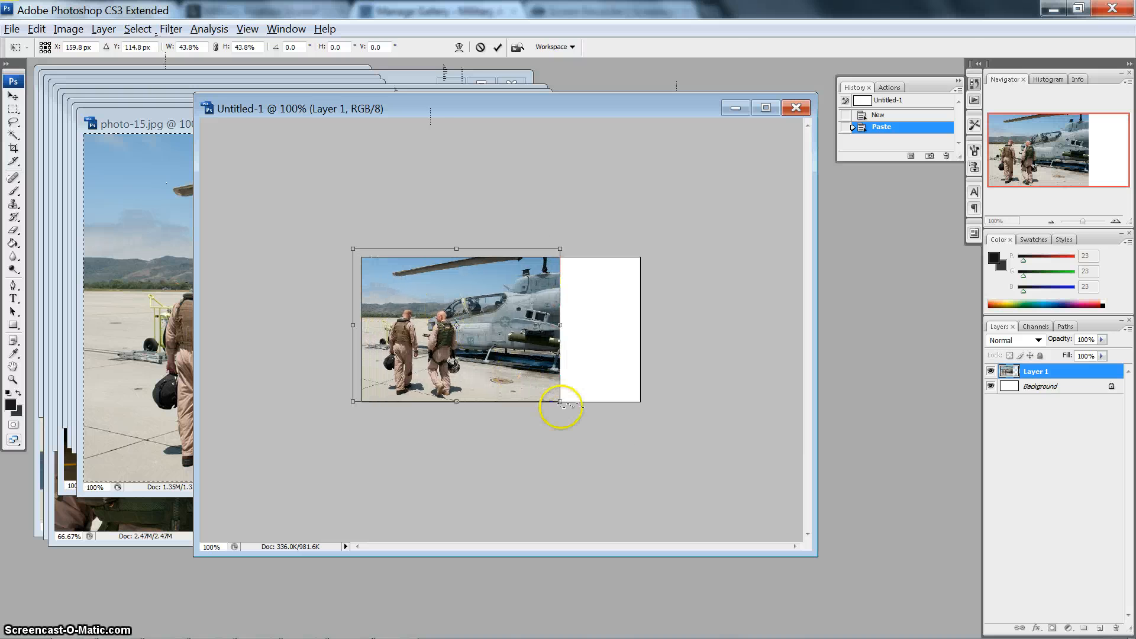
drag(556, 401, 659, 438)
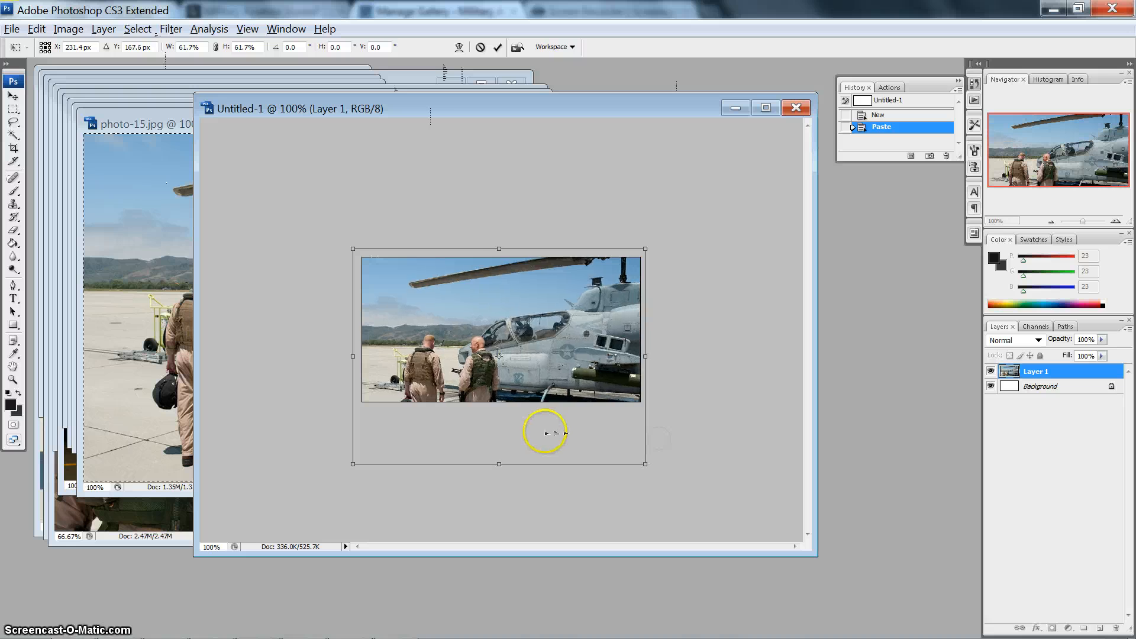
drag(519, 371, 523, 333)
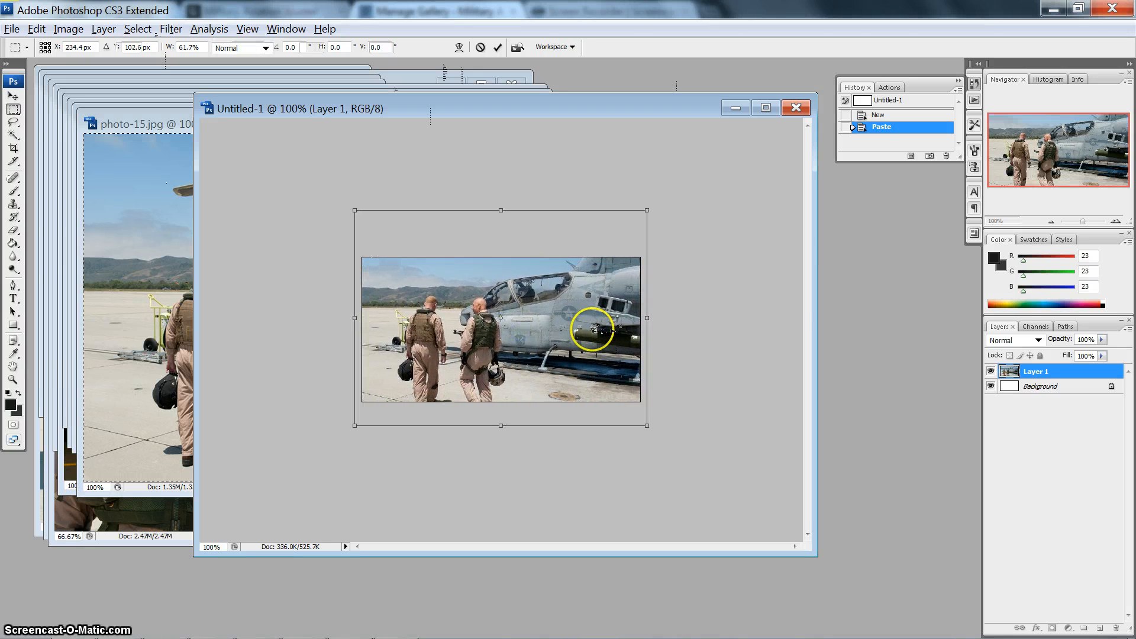
key(Return)
key(m)
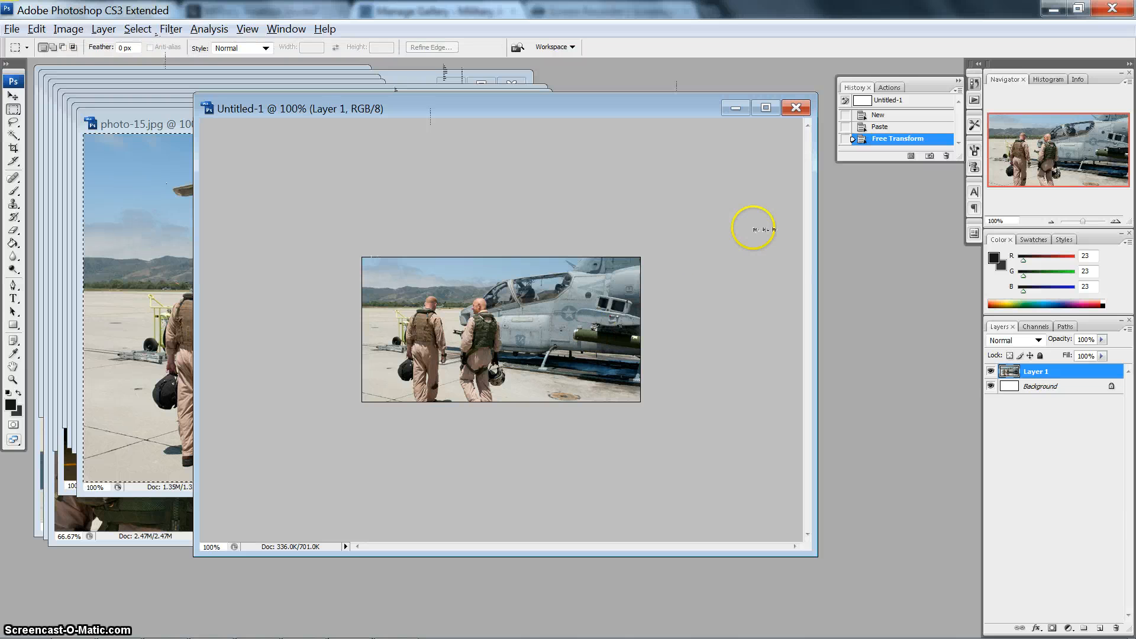
- Save the image for web with the JPEG High preset, browsing the Documents library to 08_web_Jobs, Militray Aveation Jernal, upcoming as destination
key(ctrl+s)
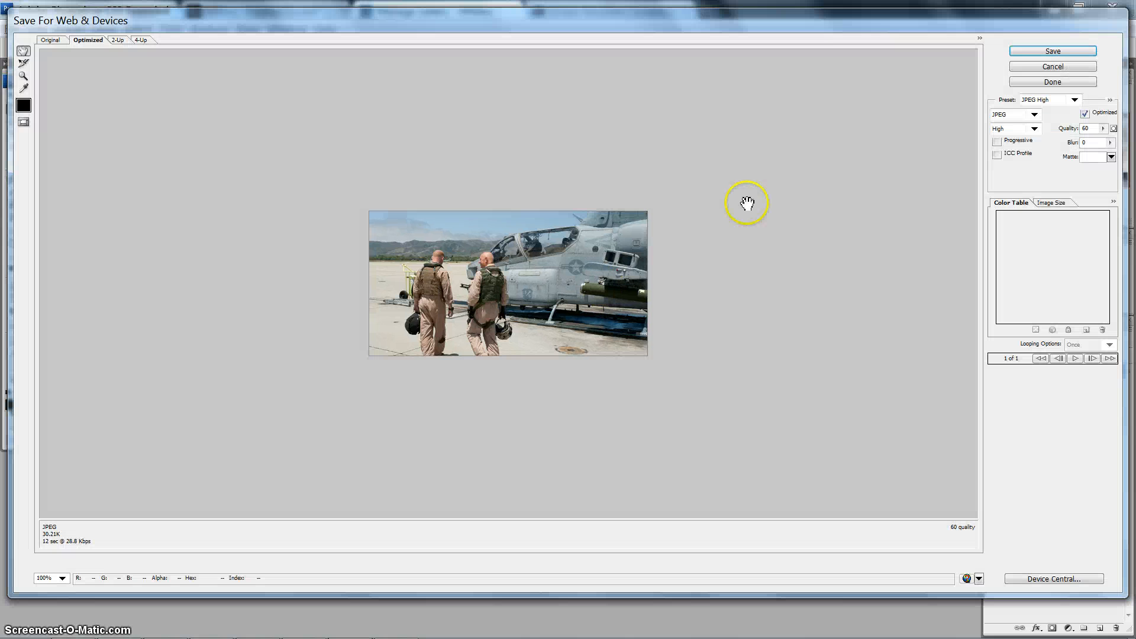
click(1051, 52)
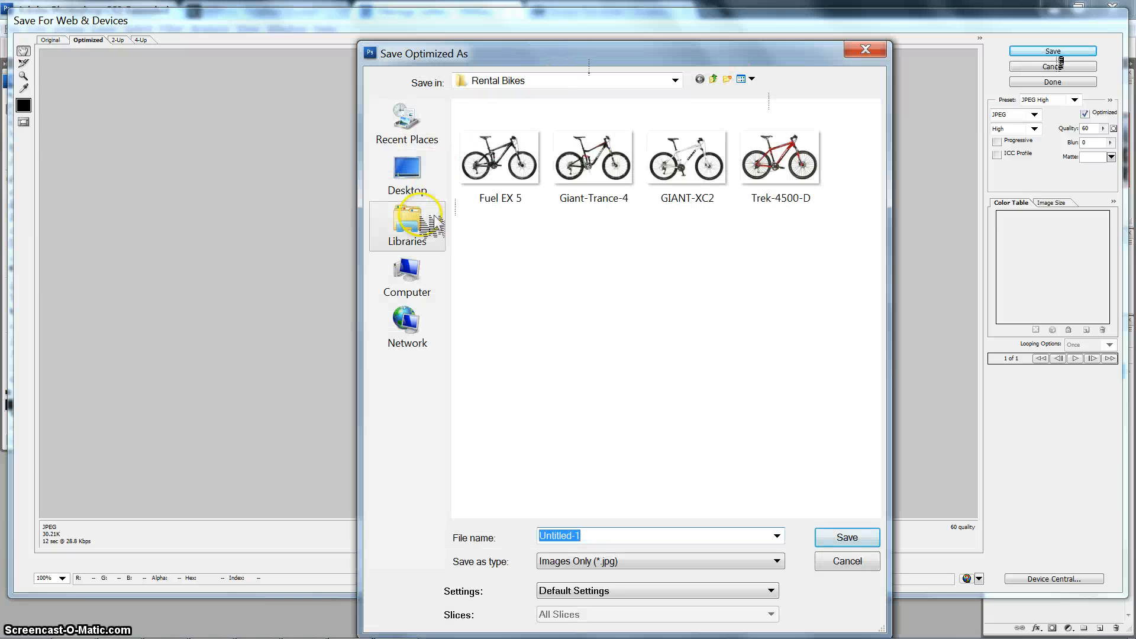
click(420, 231)
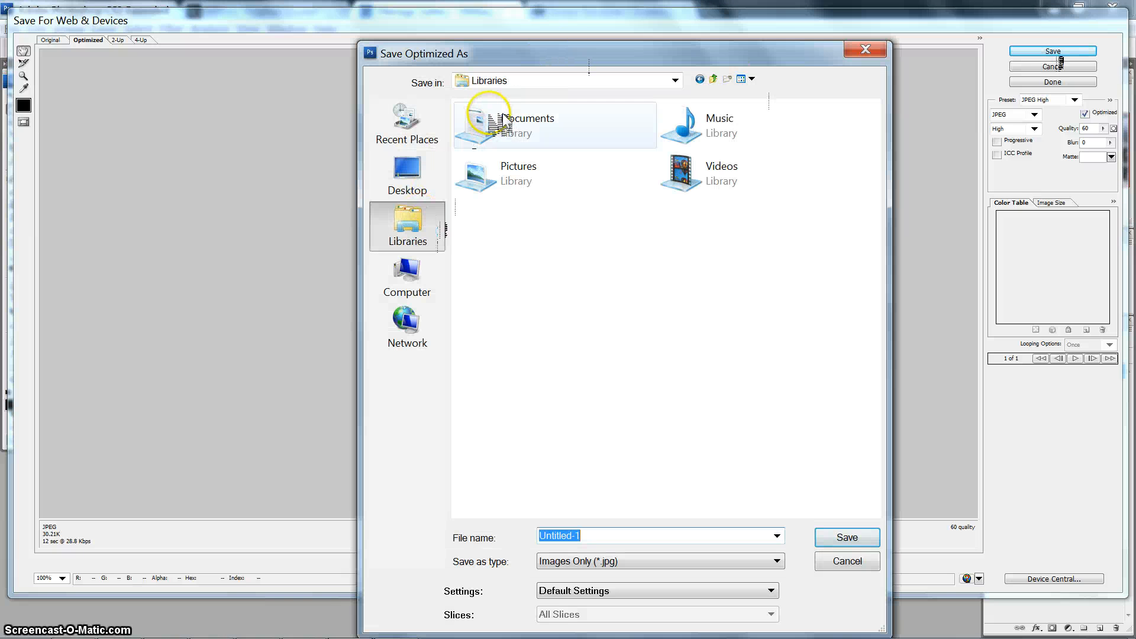
double_click(500, 120)
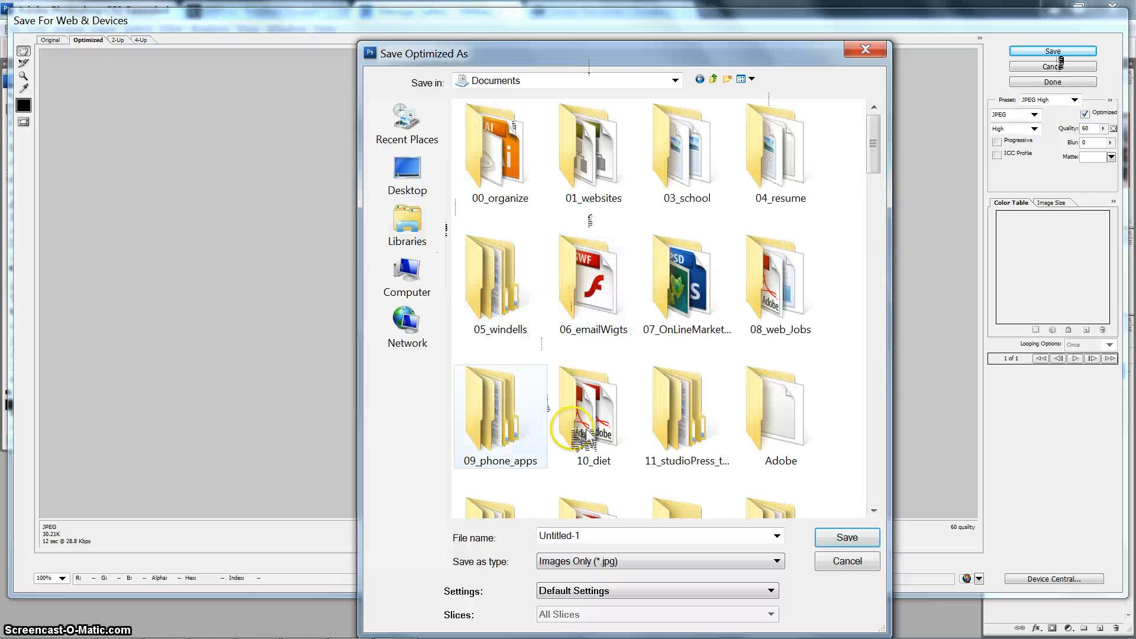
double_click(796, 302)
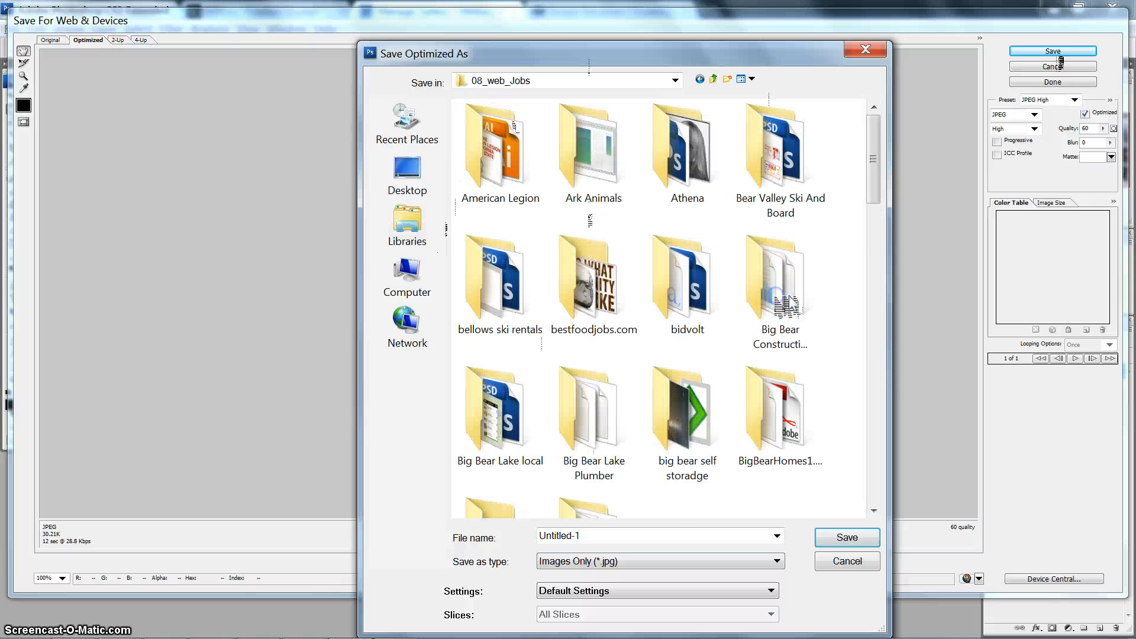
click(596, 305)
key(m)
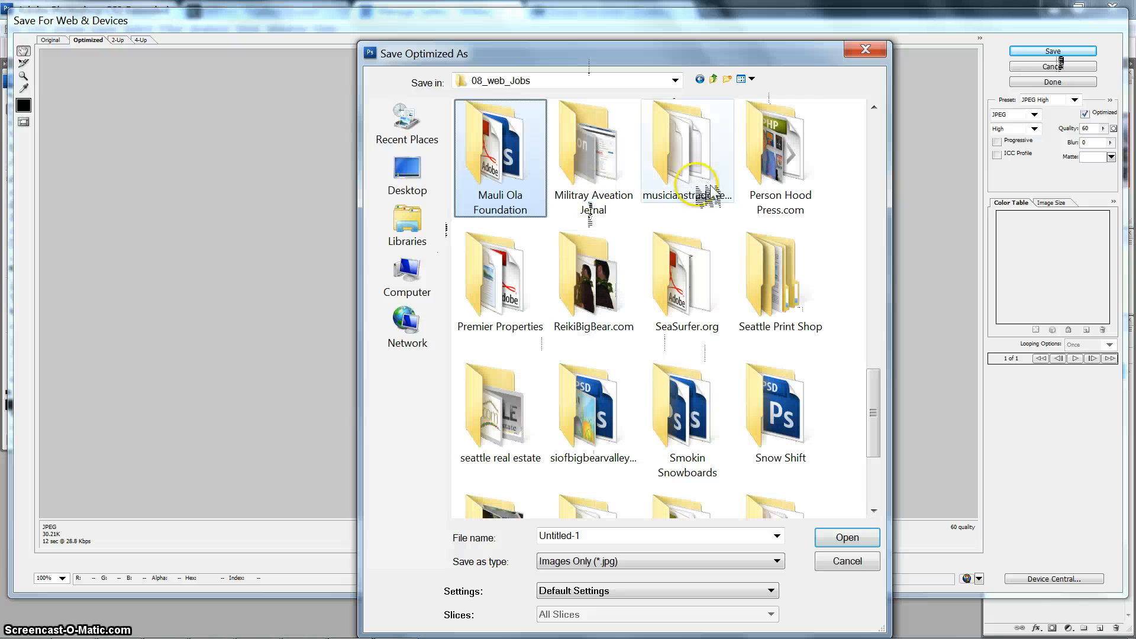
double_click(591, 159)
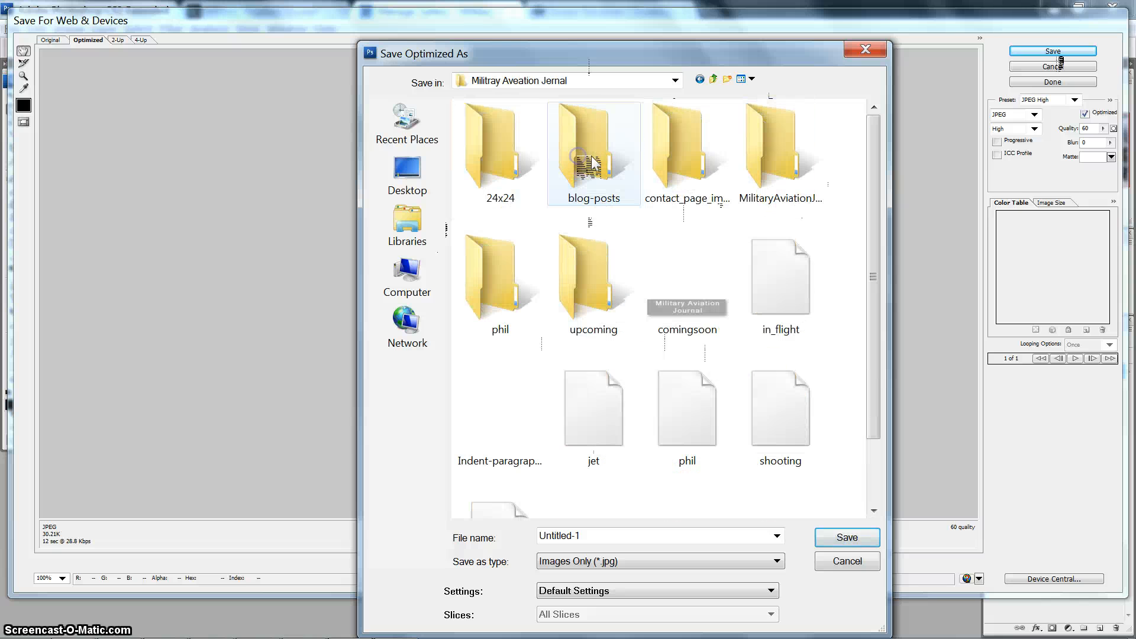
double_click(583, 292)
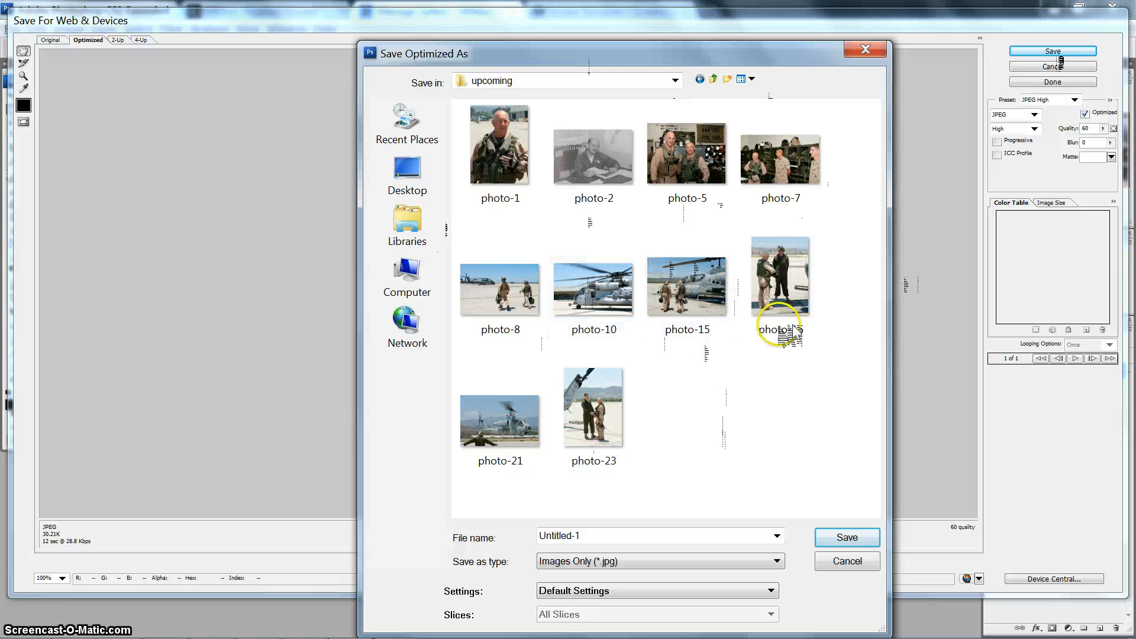
- Save the optimized image as photo-15, replacing the existing file in the upcoming folder
click(697, 273)
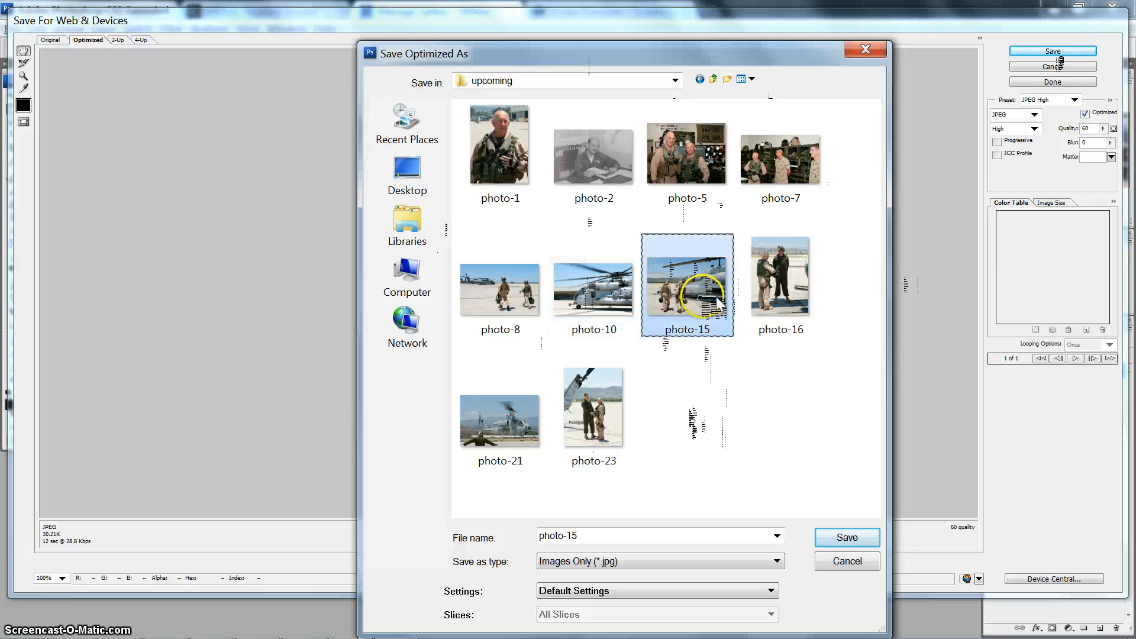
click(847, 537)
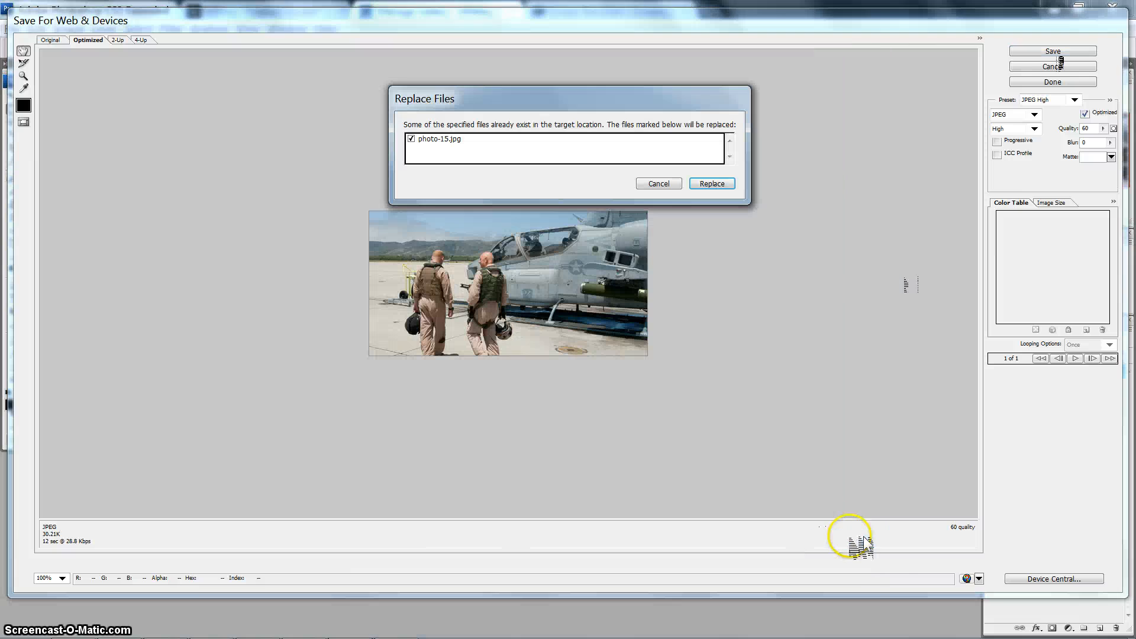
click(713, 184)
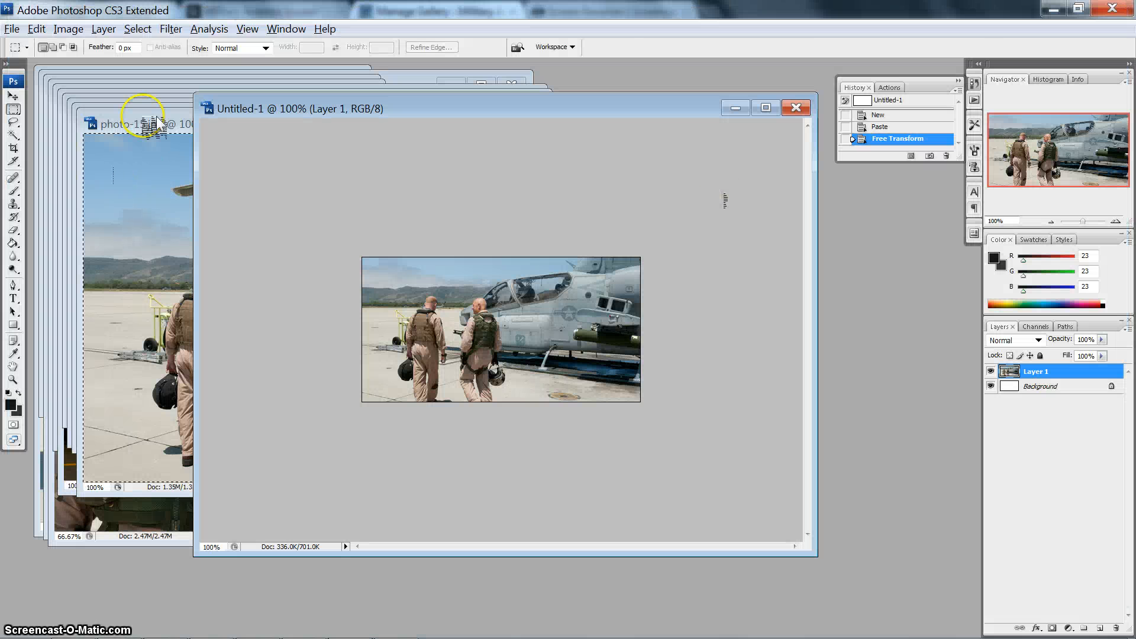
- Close photo-15.jpg and copy the entire photo-10.jpg canvas into the Untitled-1 document
click(147, 121)
click(549, 122)
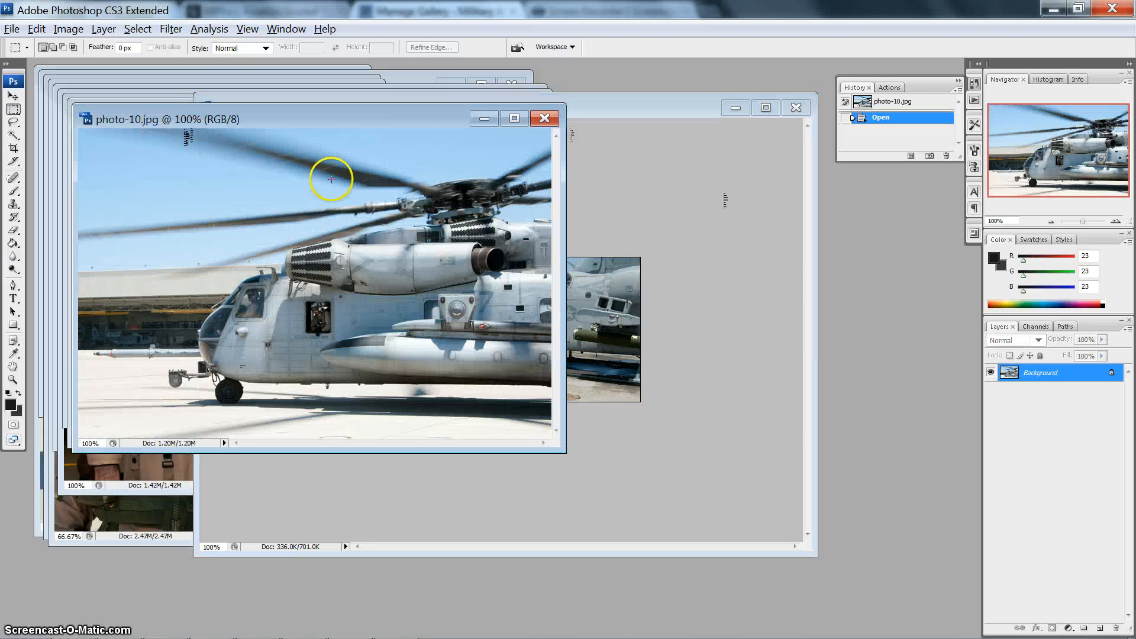
key(ctrl+a)
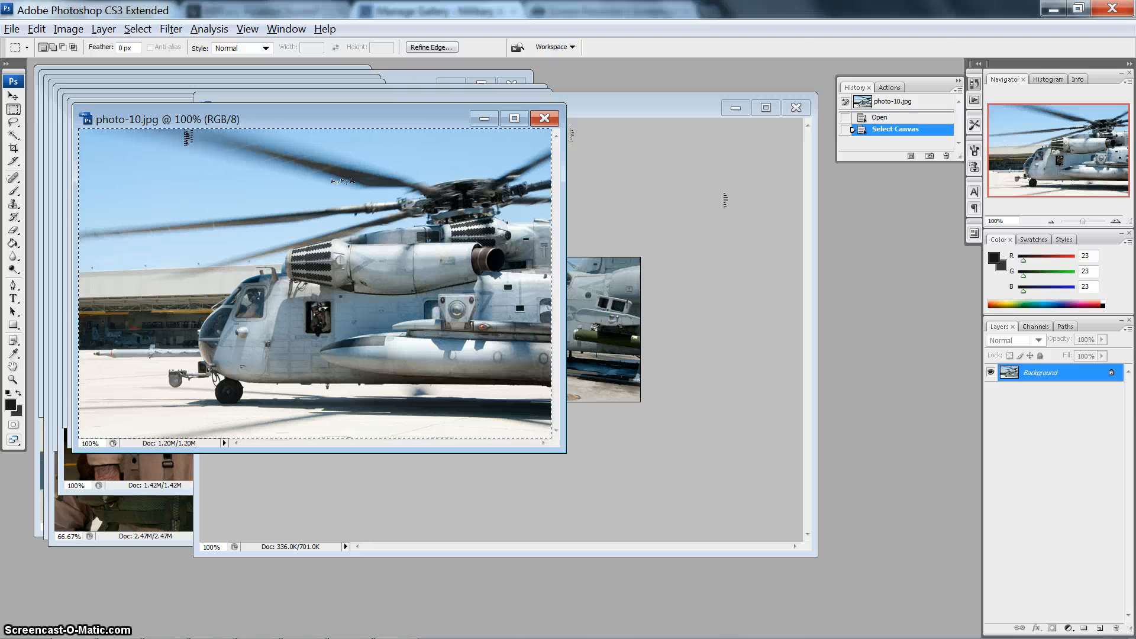
click(604, 209)
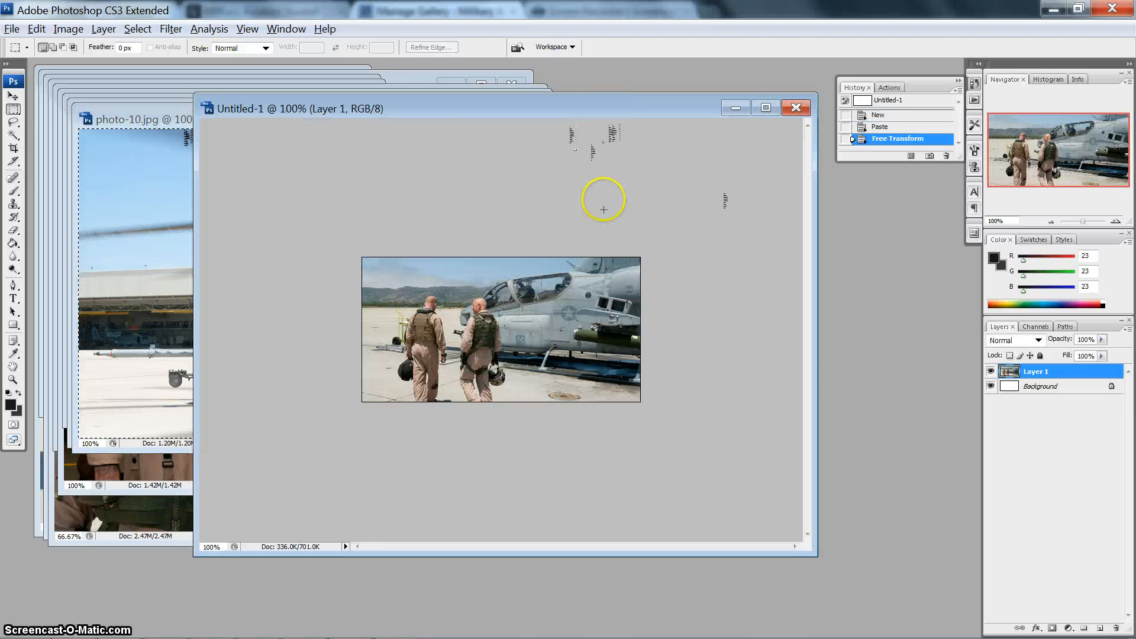
key(ctrl+v)
- Scale the pasted helicopter layer proportionally to about 61.4% with Free Transform and position it to fill the canvas
key(ctrl+t)
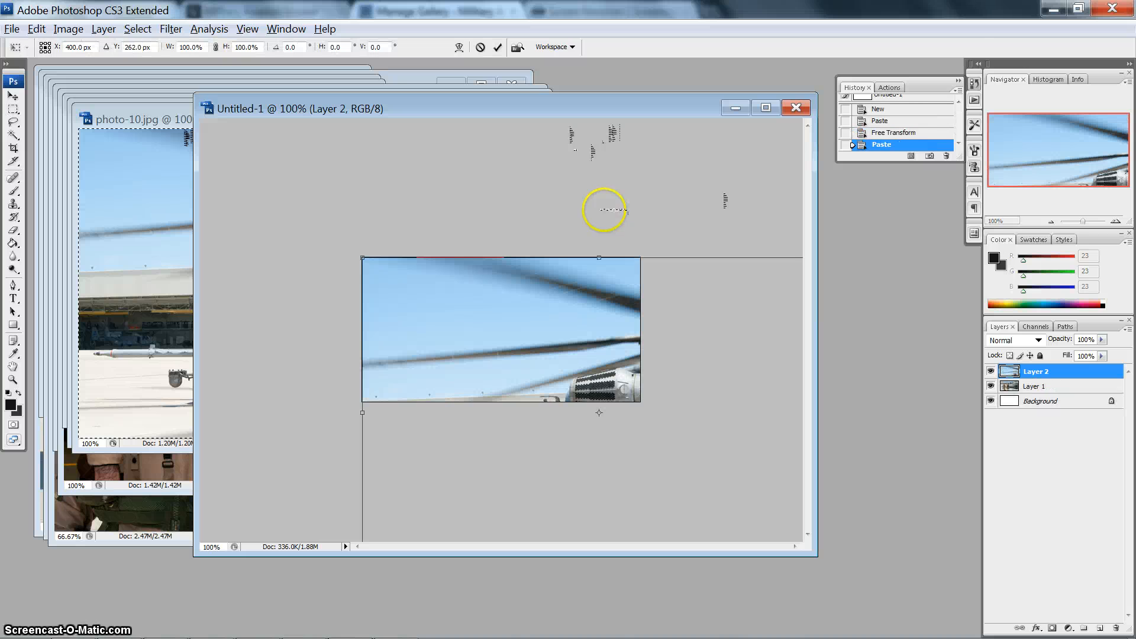
drag(362, 258, 619, 425)
mouse_move(665, 461)
mouse_down()
mouse_move(535, 322)
mouse_move(353, 227)
mouse_move(402, 283)
mouse_up()
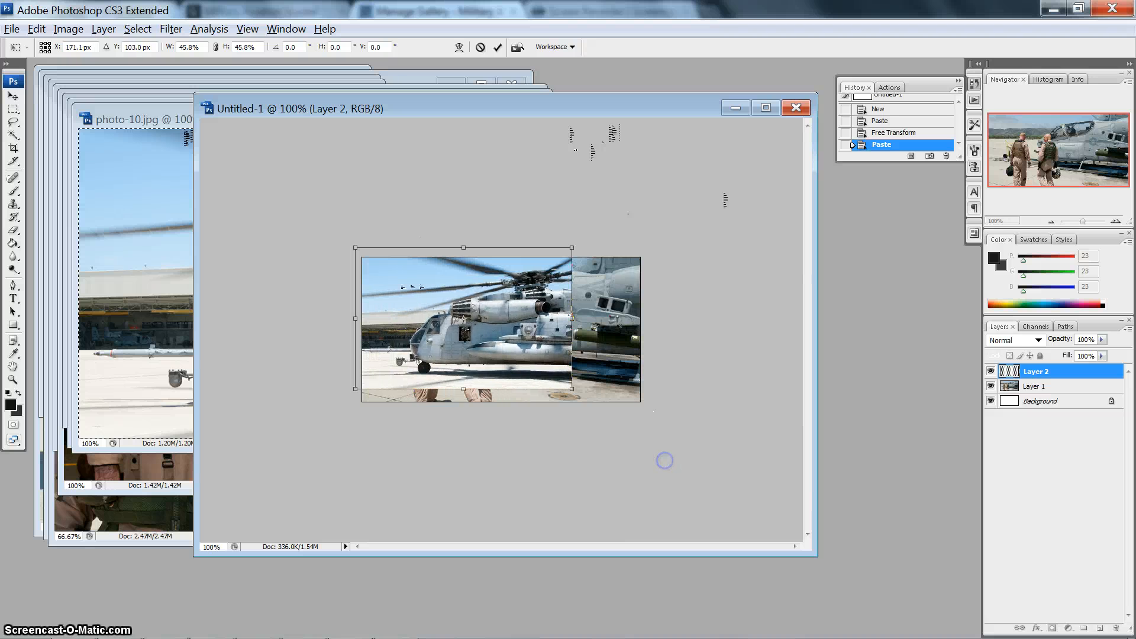
drag(571, 388, 655, 422)
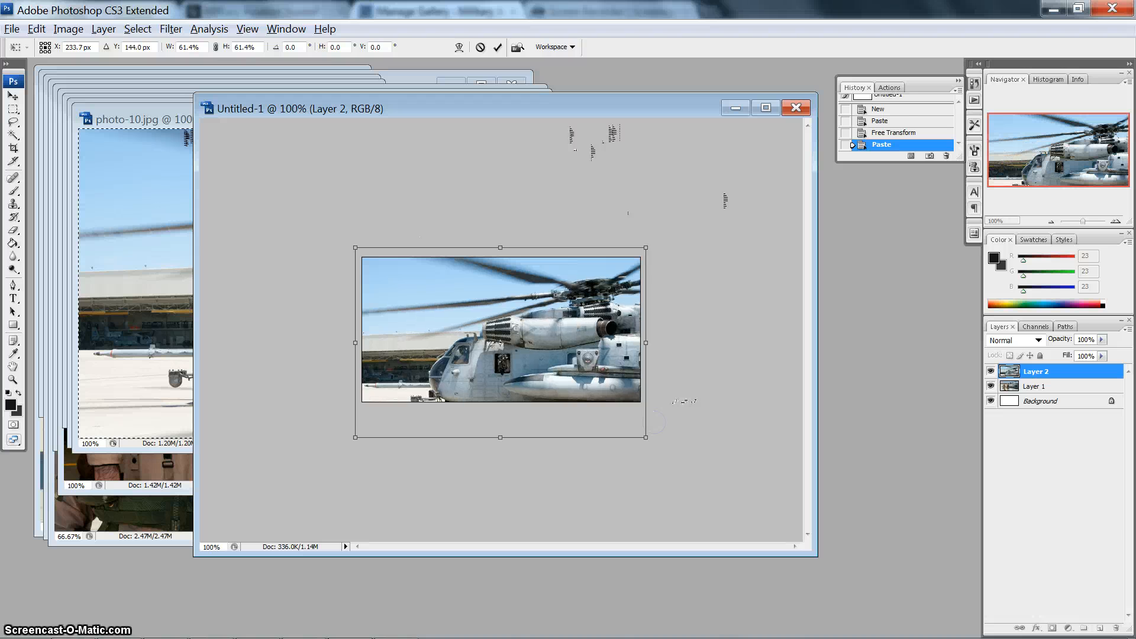
drag(500, 342, 500, 317)
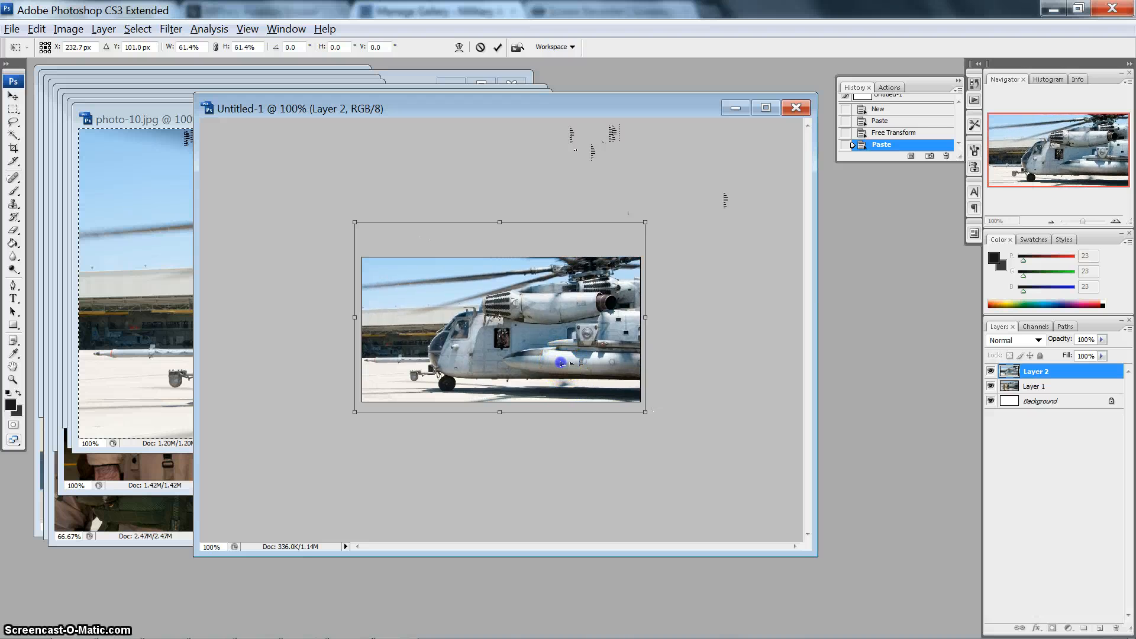
double_click(561, 362)
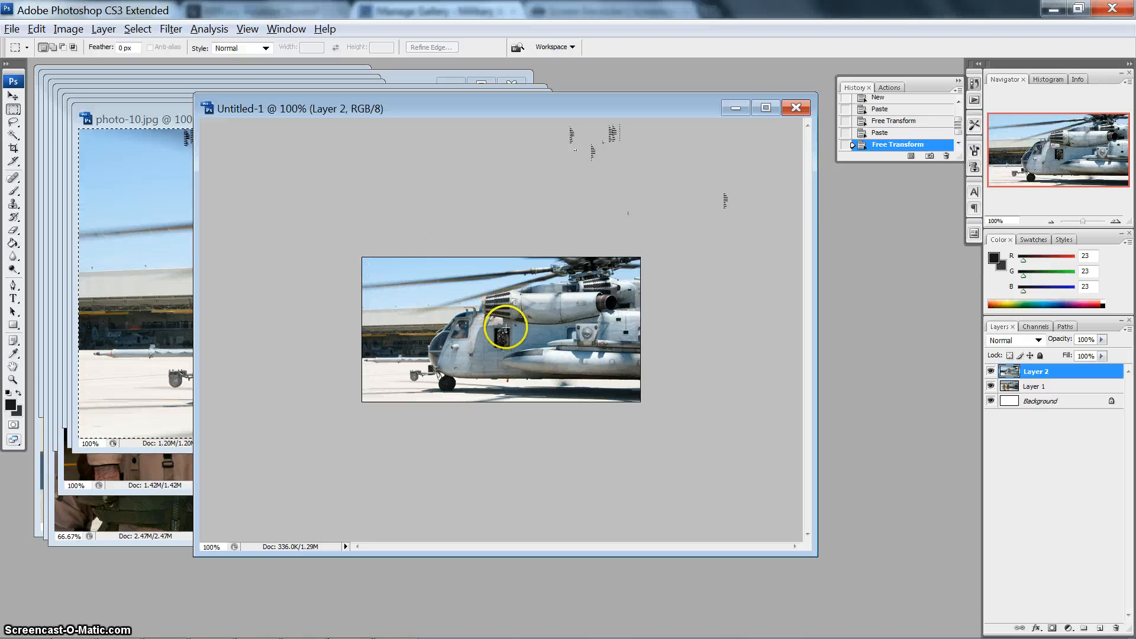
- Save the helicopter image for web as a high-quality JPEG named photo-10, replacing the existing file in the upcoming folder
key(ctrl+alt+shift+s)
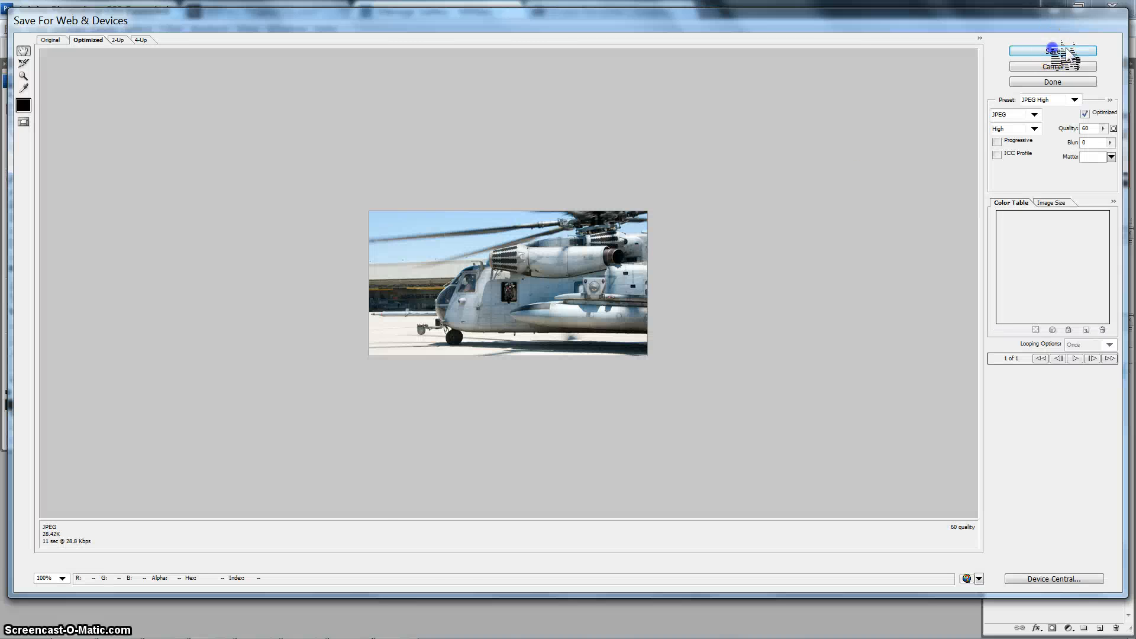
click(1053, 50)
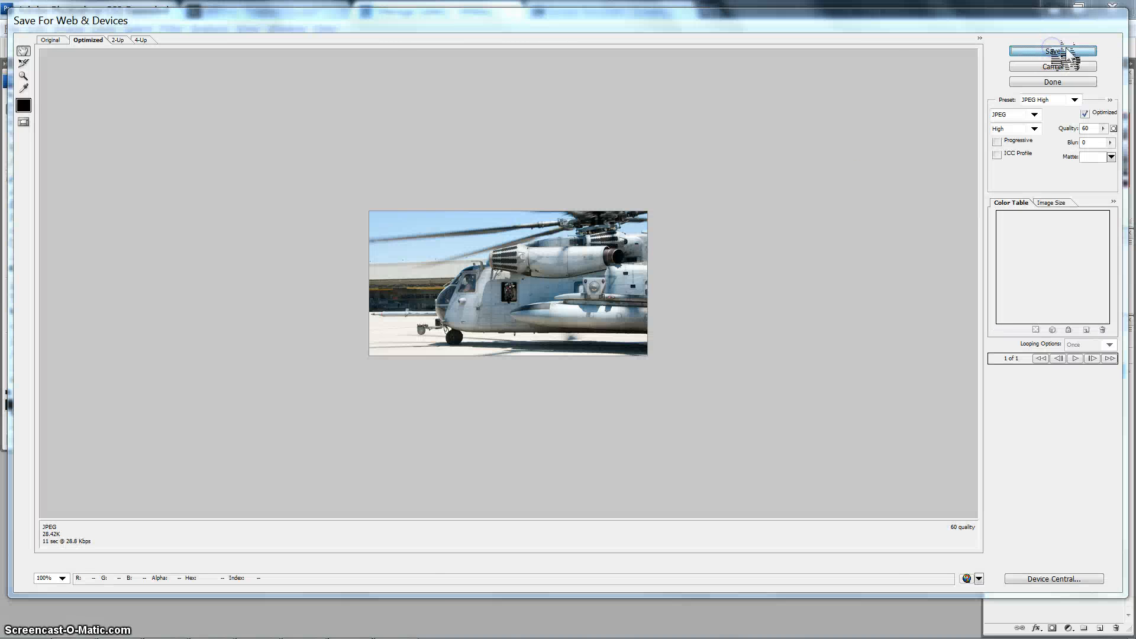
click(614, 307)
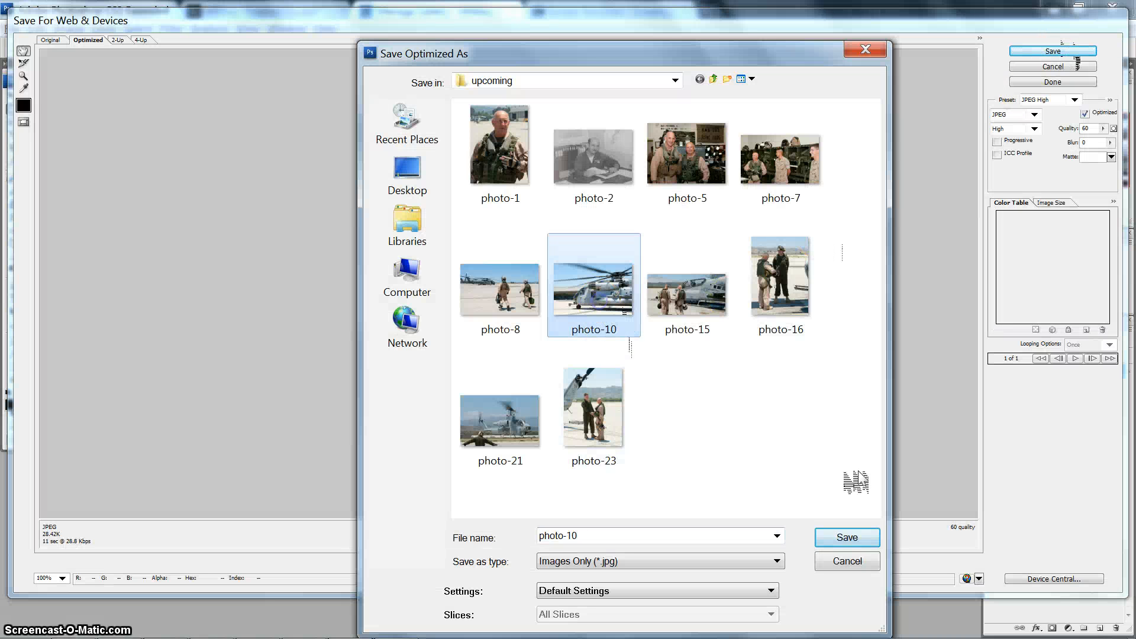
click(846, 537)
click(712, 183)
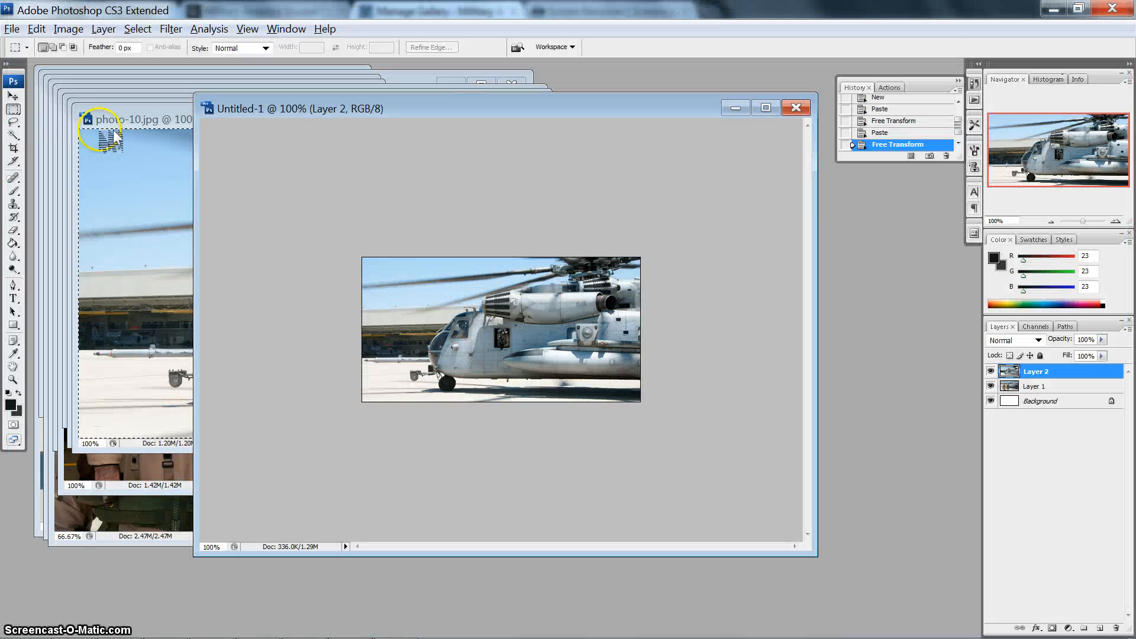
- Close photo-10.jpg and move the photo-8.jpg window clear of the stacked documents
click(115, 137)
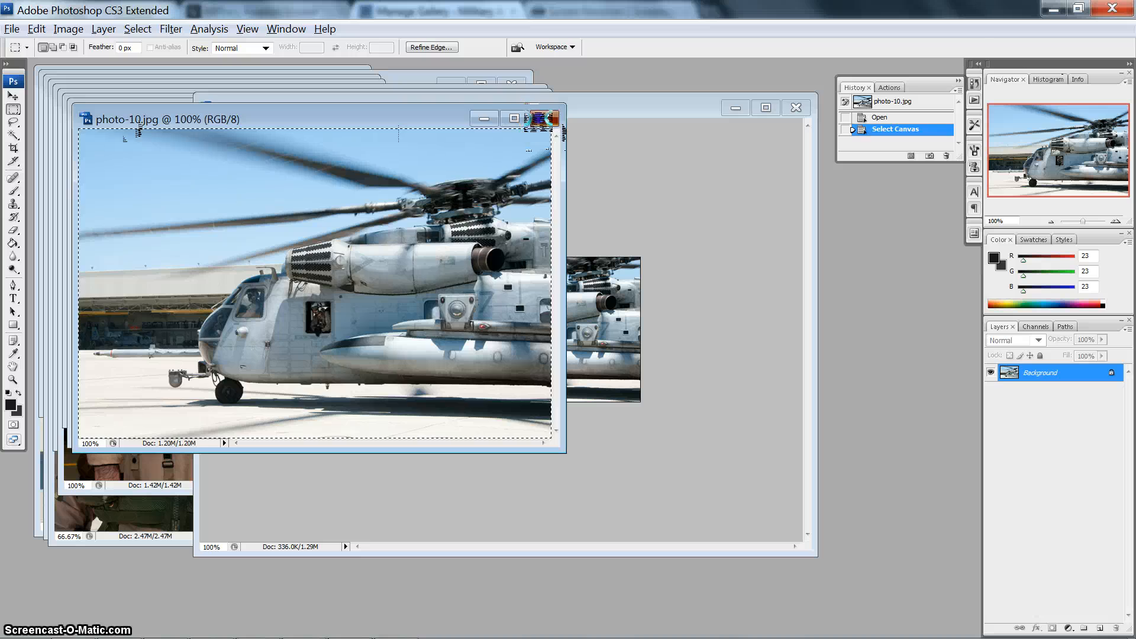
click(548, 118)
click(124, 112)
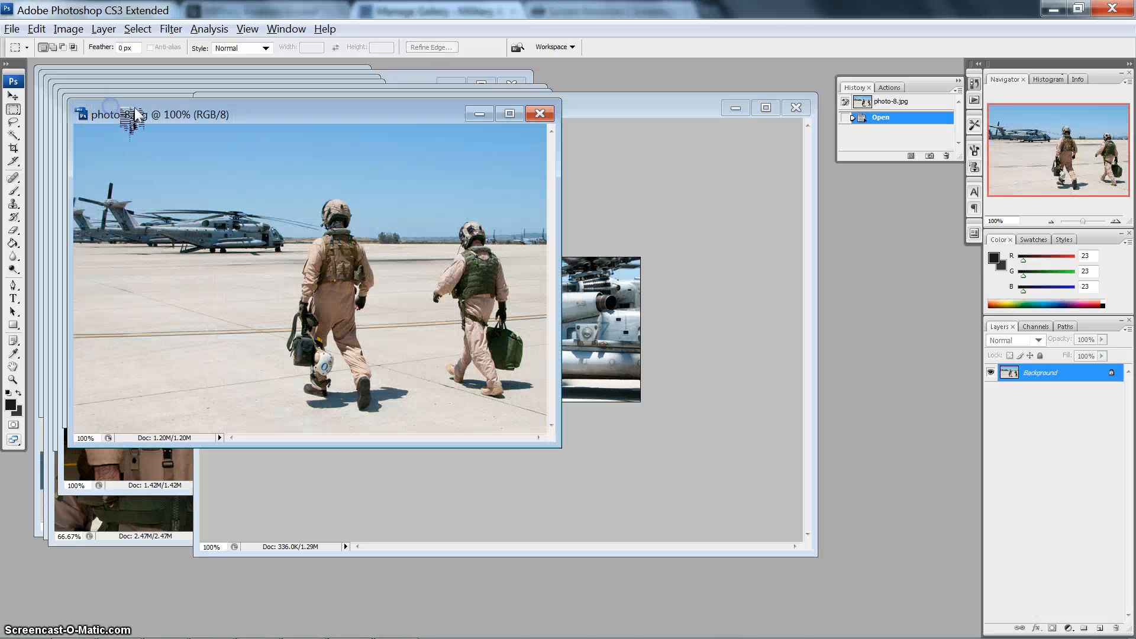
drag(236, 114, 264, 165)
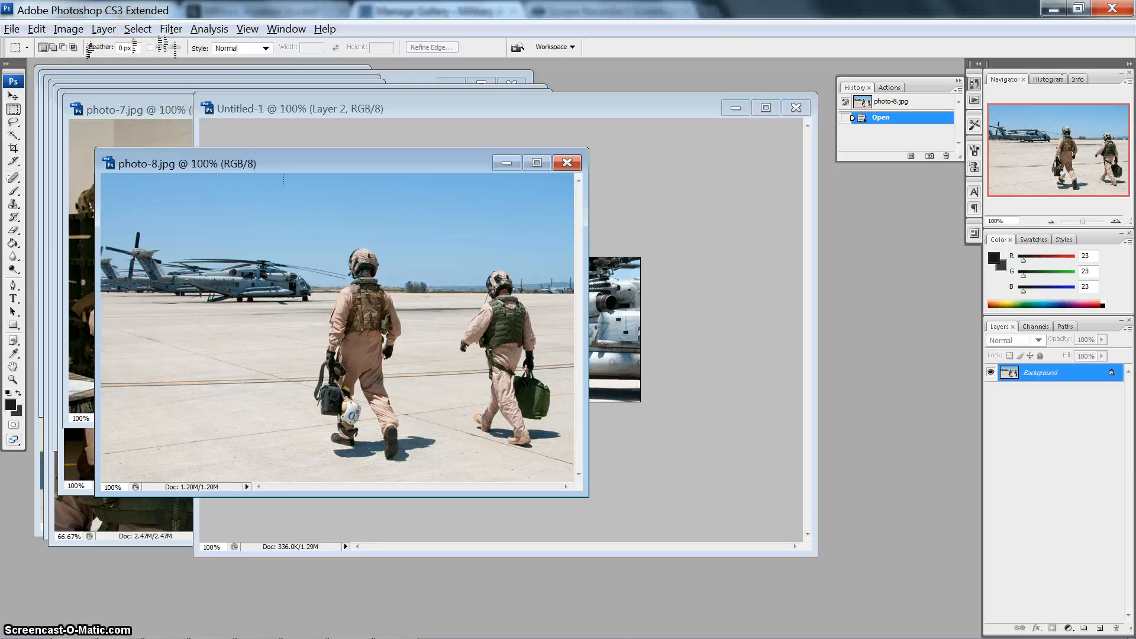
- Copy the entire photo-8.jpg canvas and paste it into the Untitled-1 document
click(138, 29)
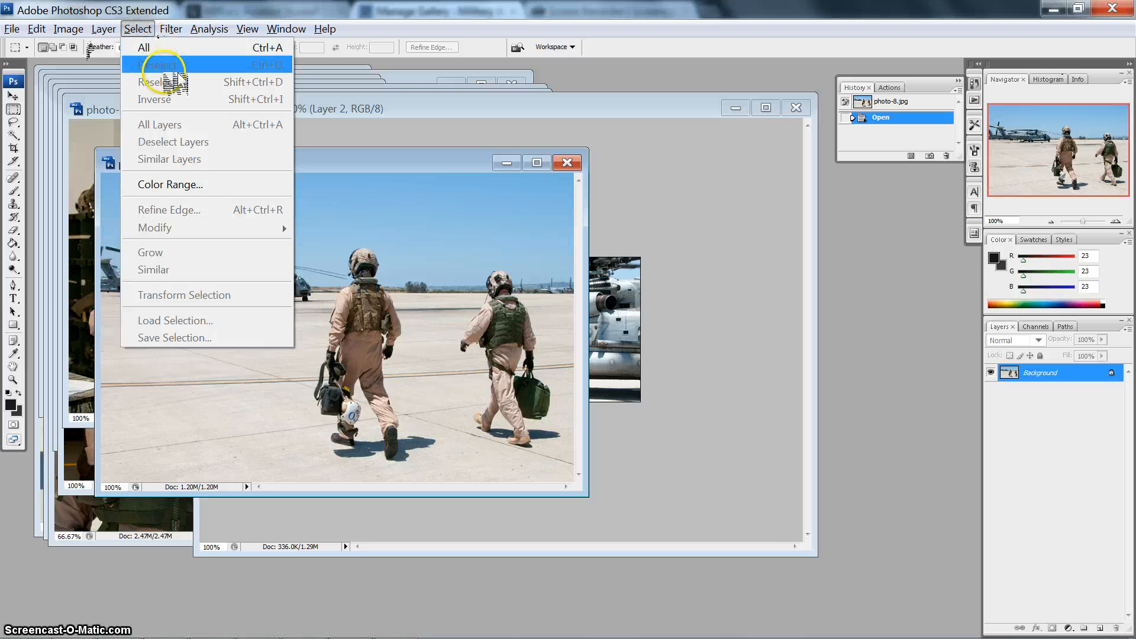
click(164, 48)
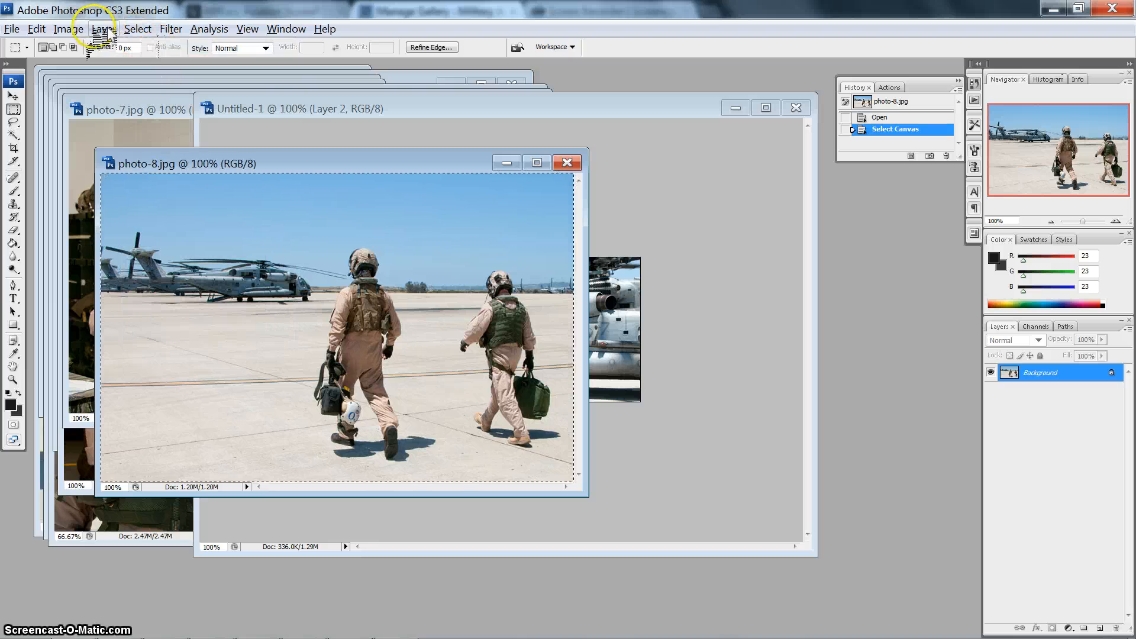
click(36, 29)
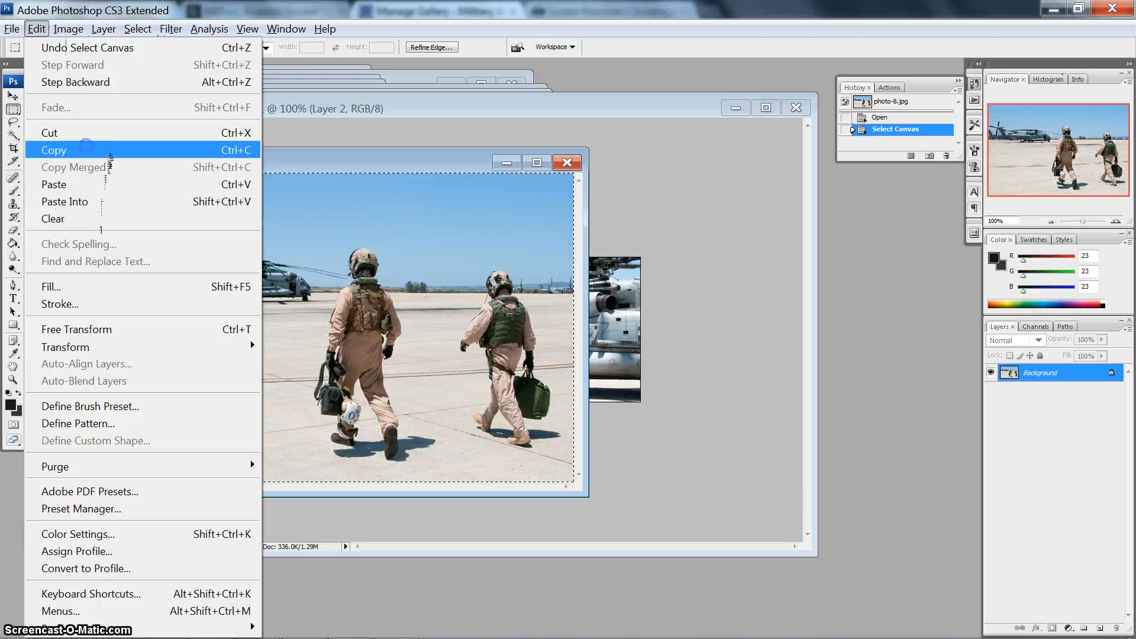
click(86, 150)
click(668, 110)
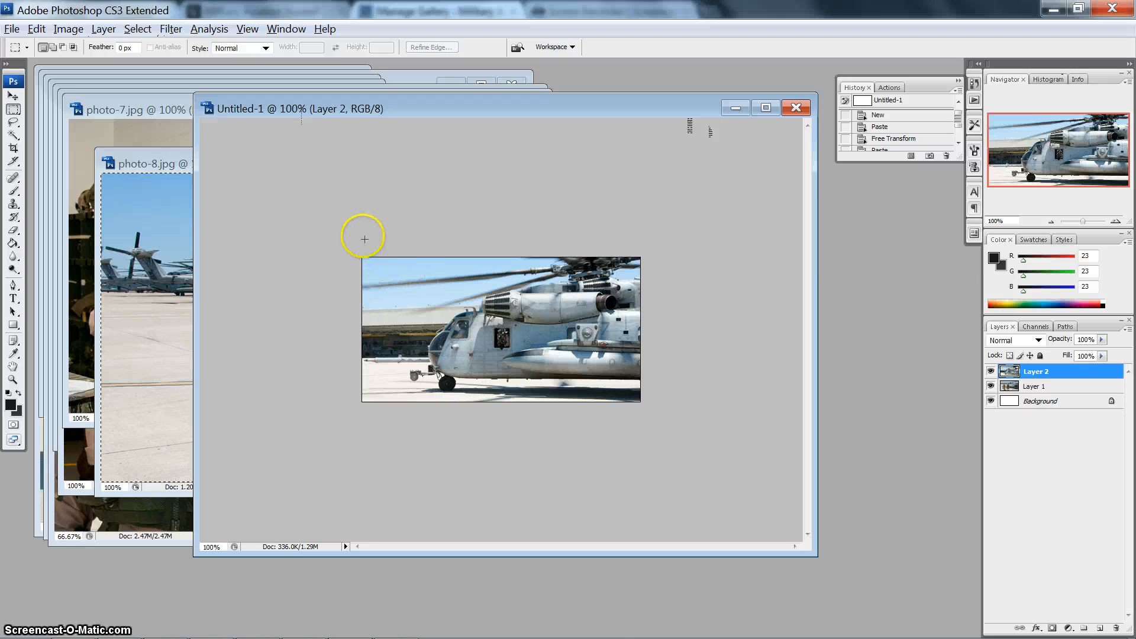
click(36, 28)
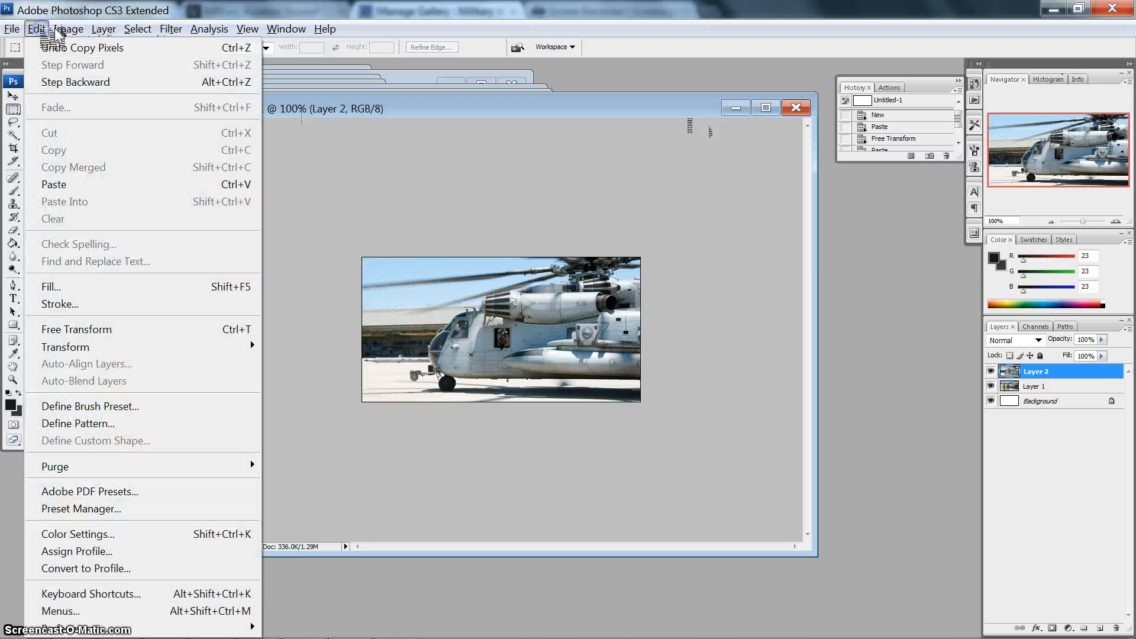
click(91, 184)
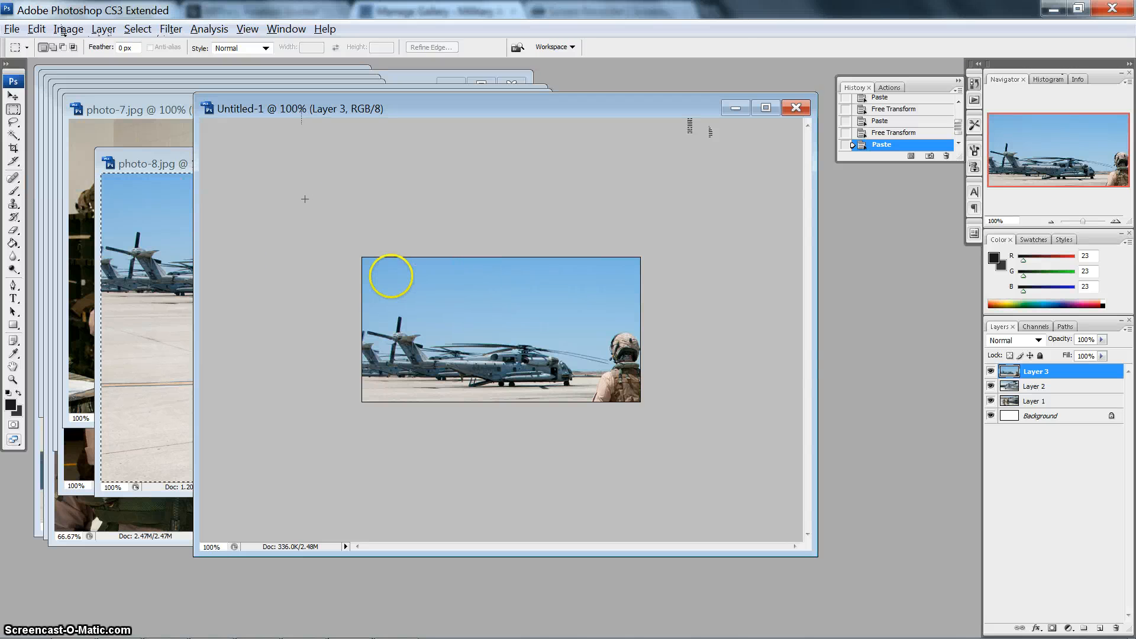
click(74, 30)
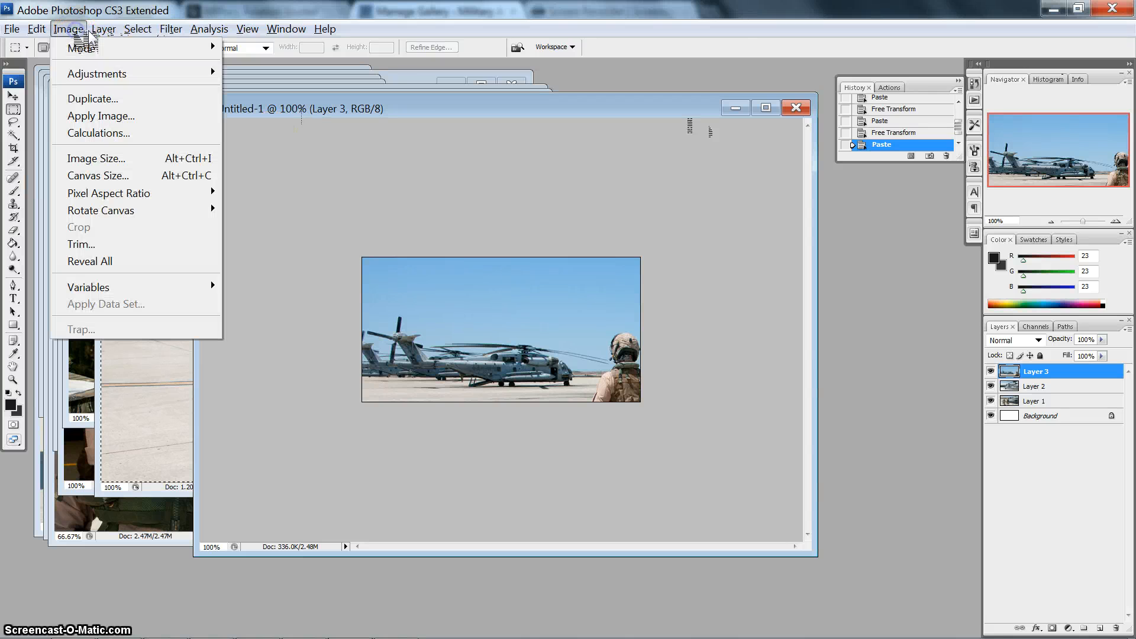
mouse_move(95, 73)
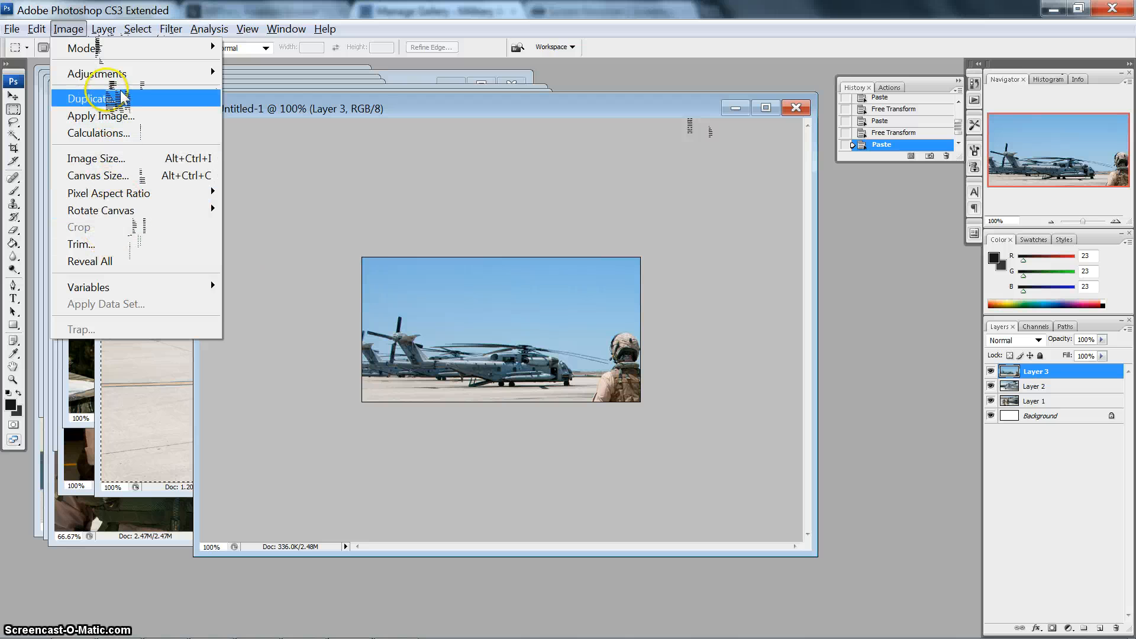
click(69, 29)
click(70, 29)
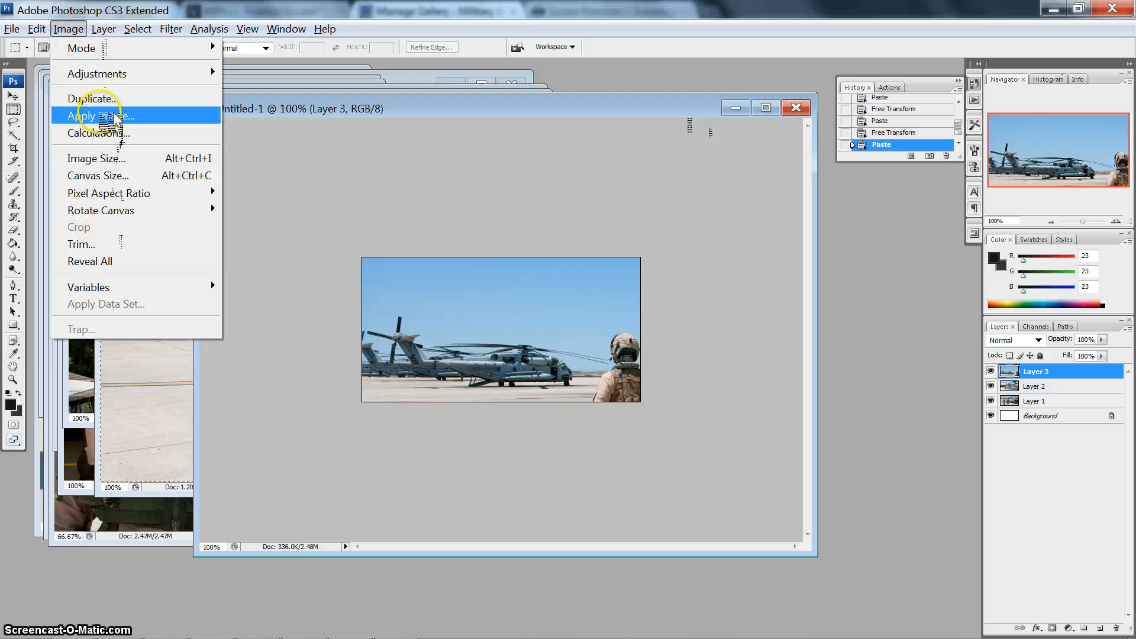
click(364, 213)
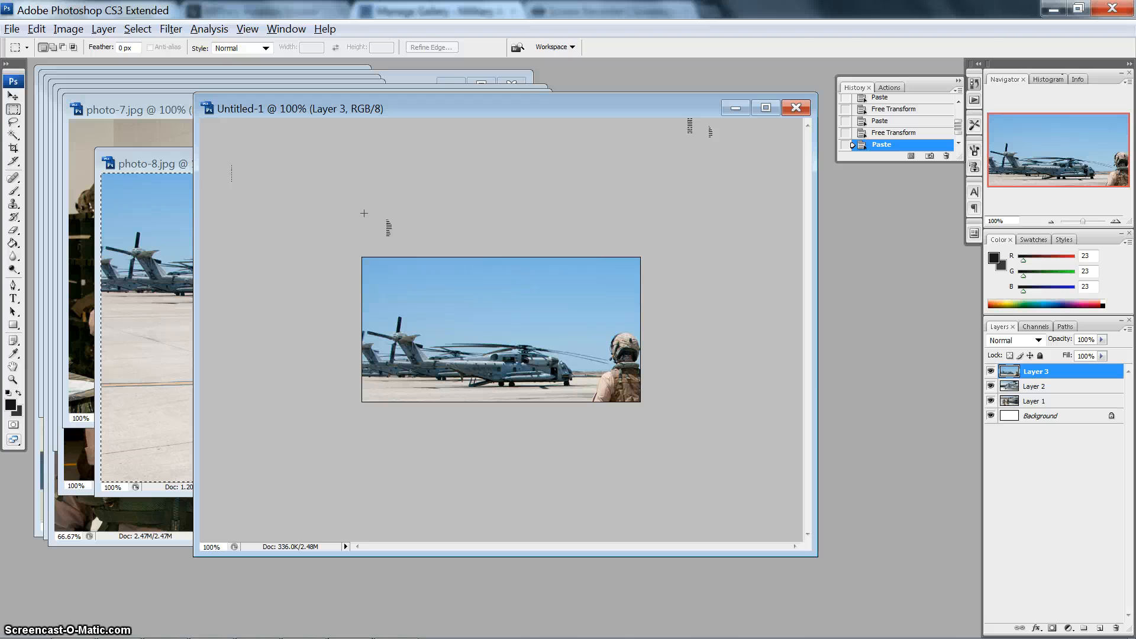
- Scale the pasted layer of the two walking airmen proportionally to about 61.5% with Free Transform and position it to fill the canvas
key(ctrl+t)
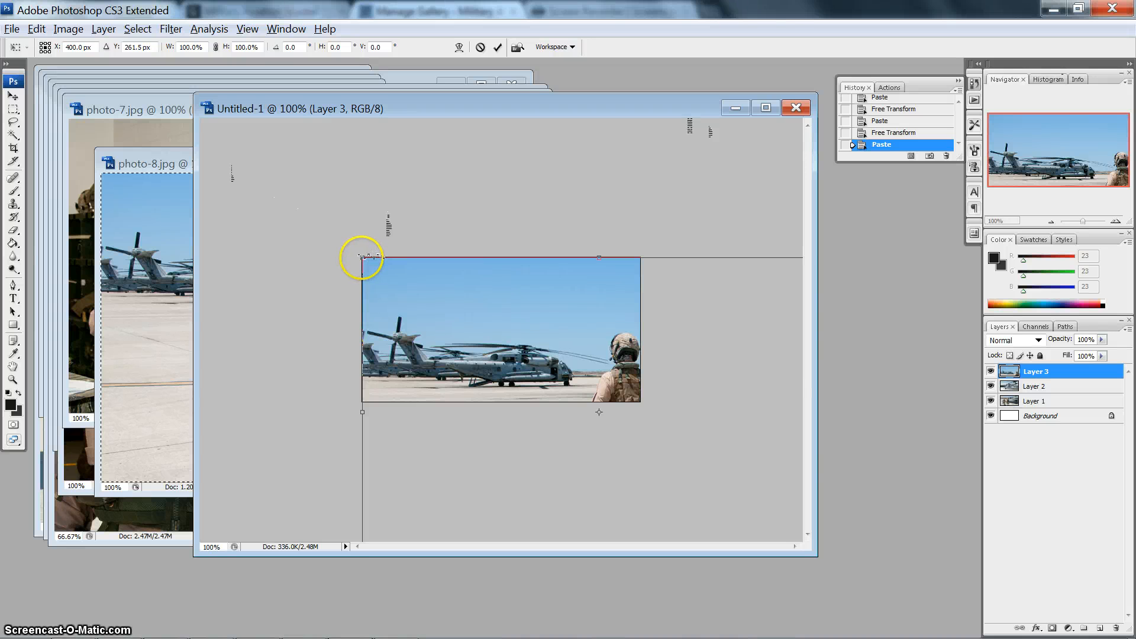
drag(362, 258, 628, 440)
drag(522, 365, 515, 333)
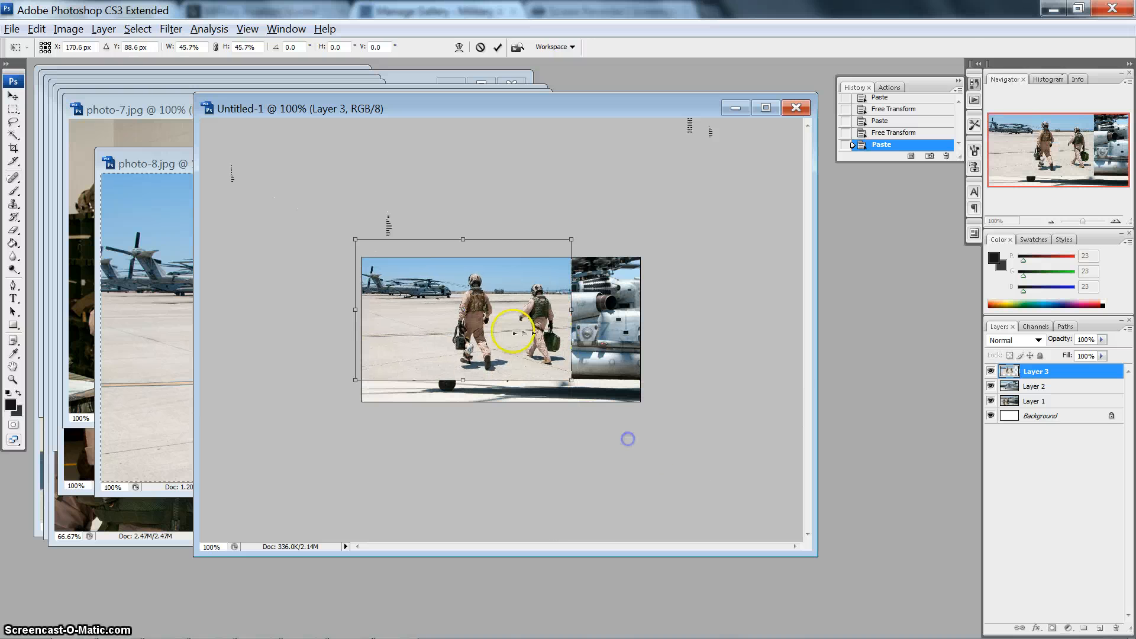
drag(570, 377, 653, 416)
drag(517, 356, 517, 346)
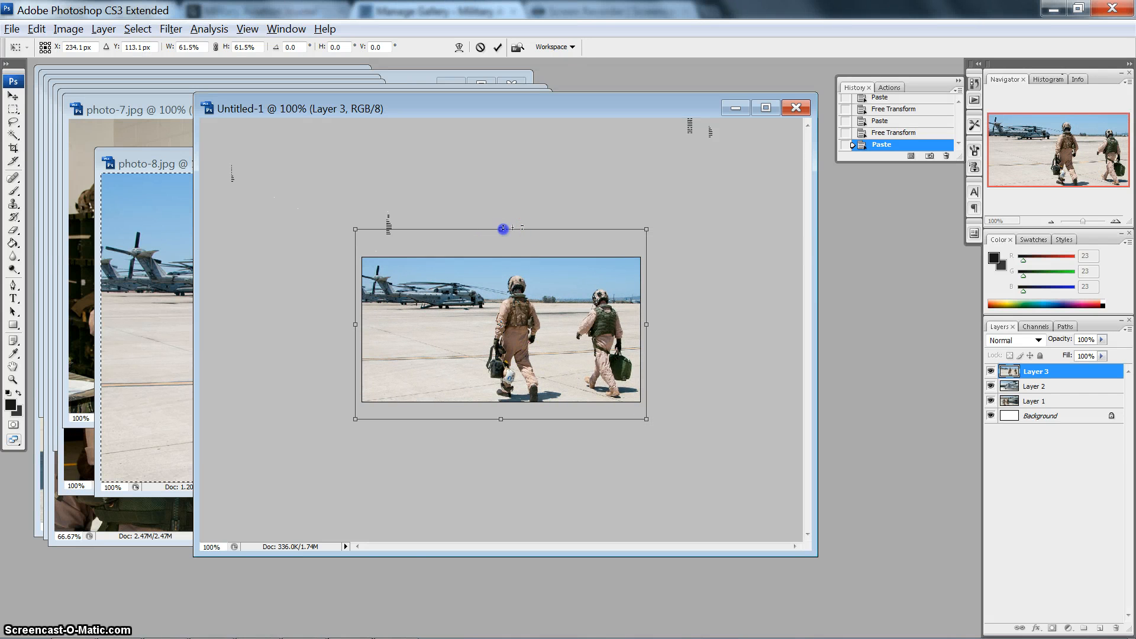
drag(503, 229, 501, 310)
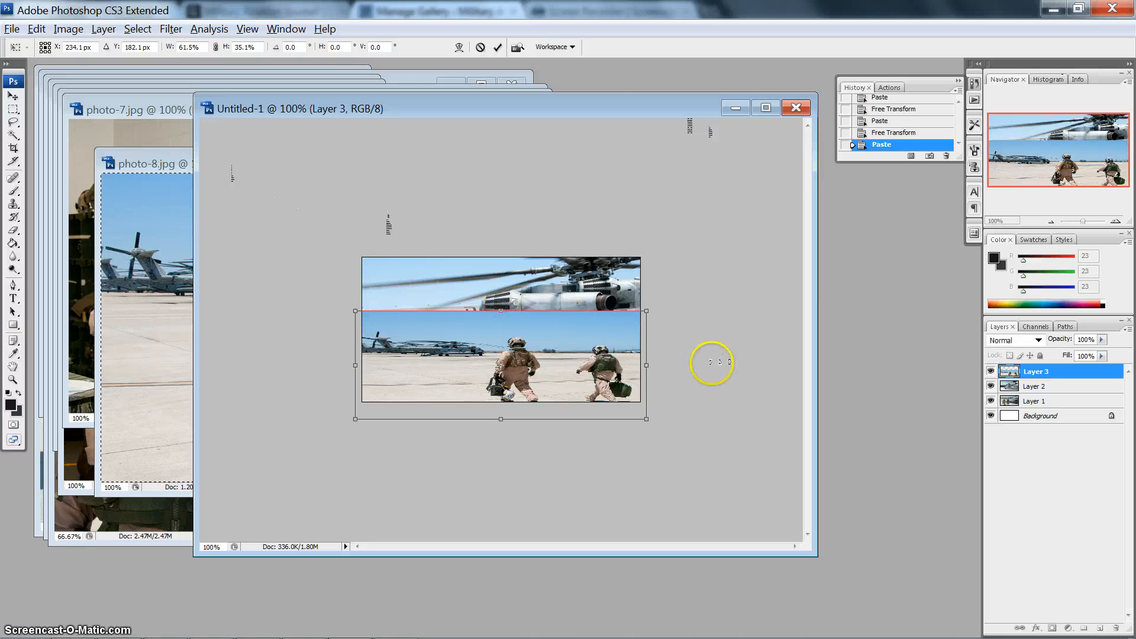
key(ctrl+z)
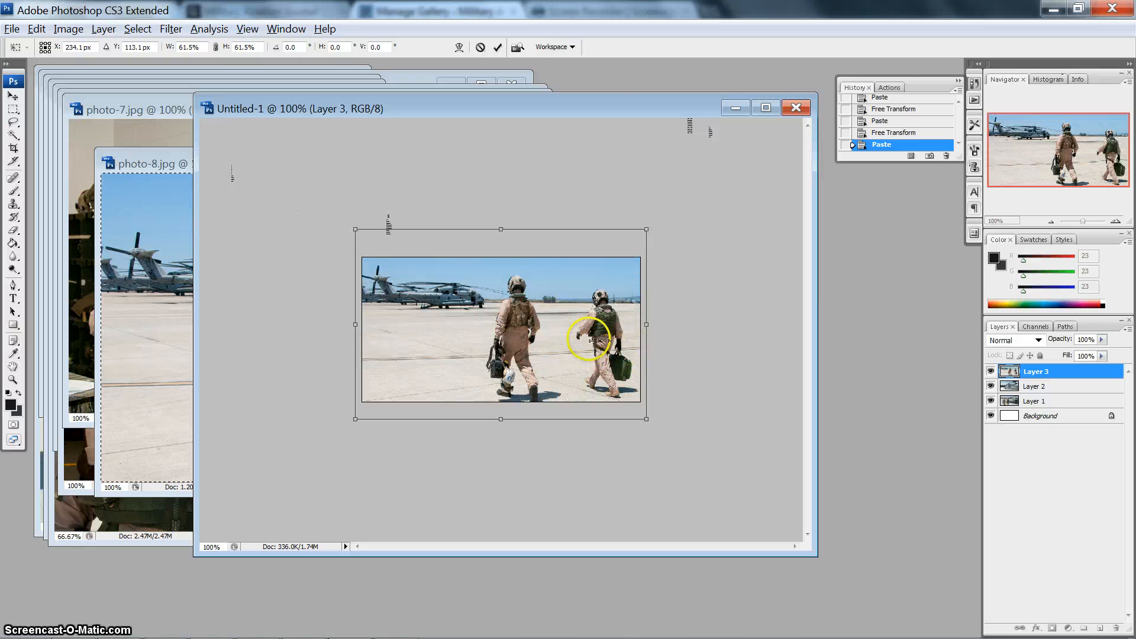
key(Down)
key(Down)
key(Down)
key(Down)
key(Down)
key(Down)
key(Down)
key(Down)
key(Down)
key(Down)
key(Down)
key(Down)
key(Down)
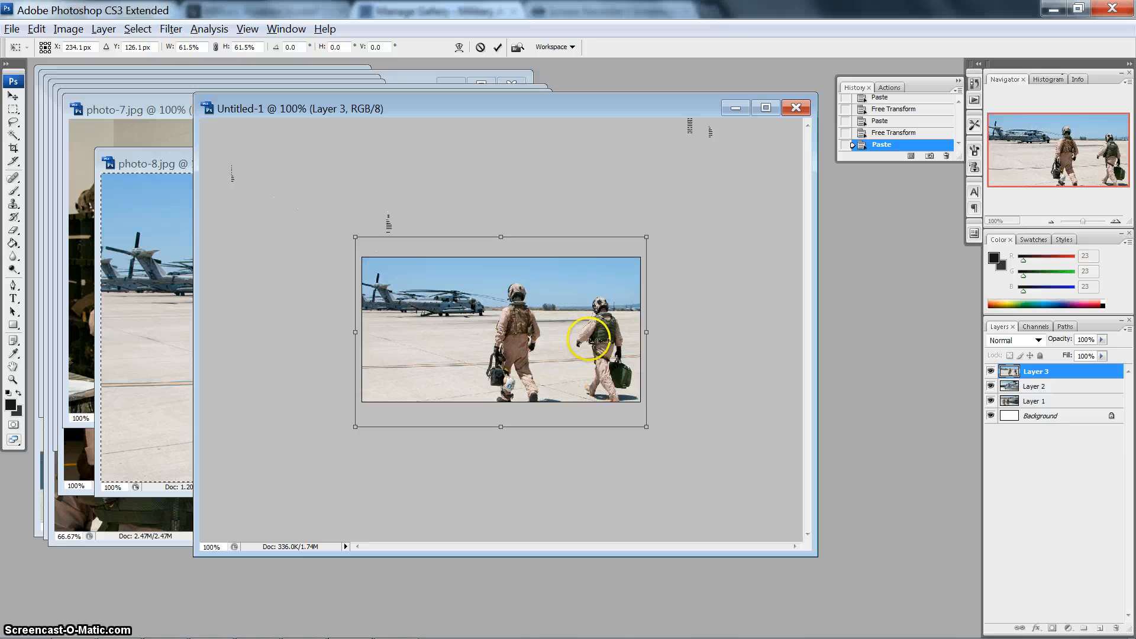
key(Return)
key(m)
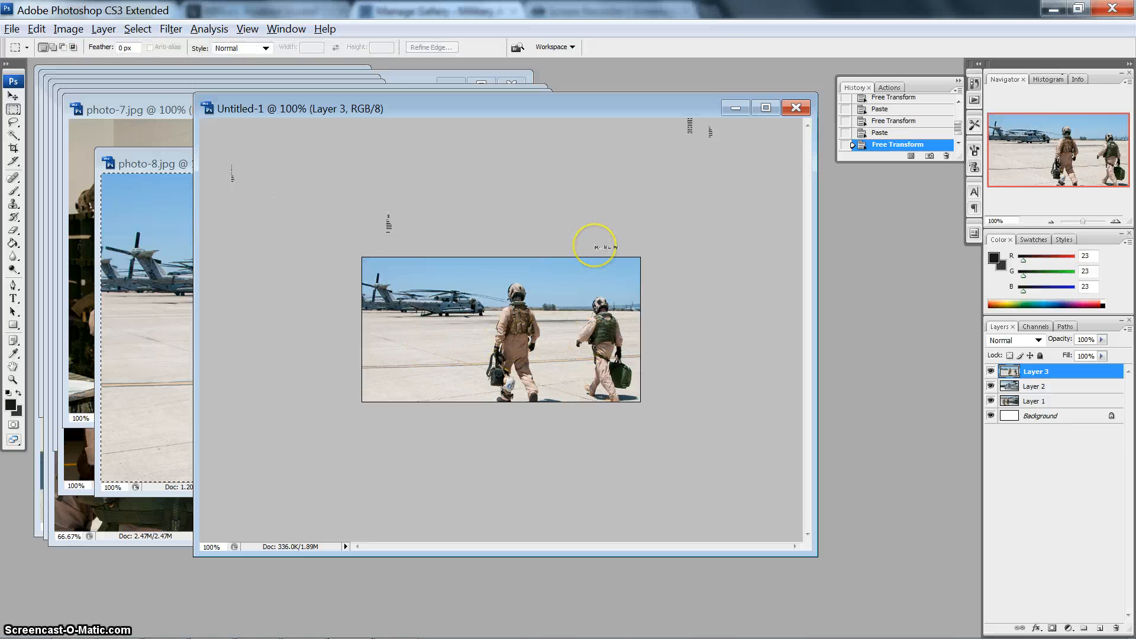
- Save the image for web as a high-quality JPEG named photo-8, replacing the existing file in the upcoming folder
key(ctrl+alt+shift+s)
click(1054, 51)
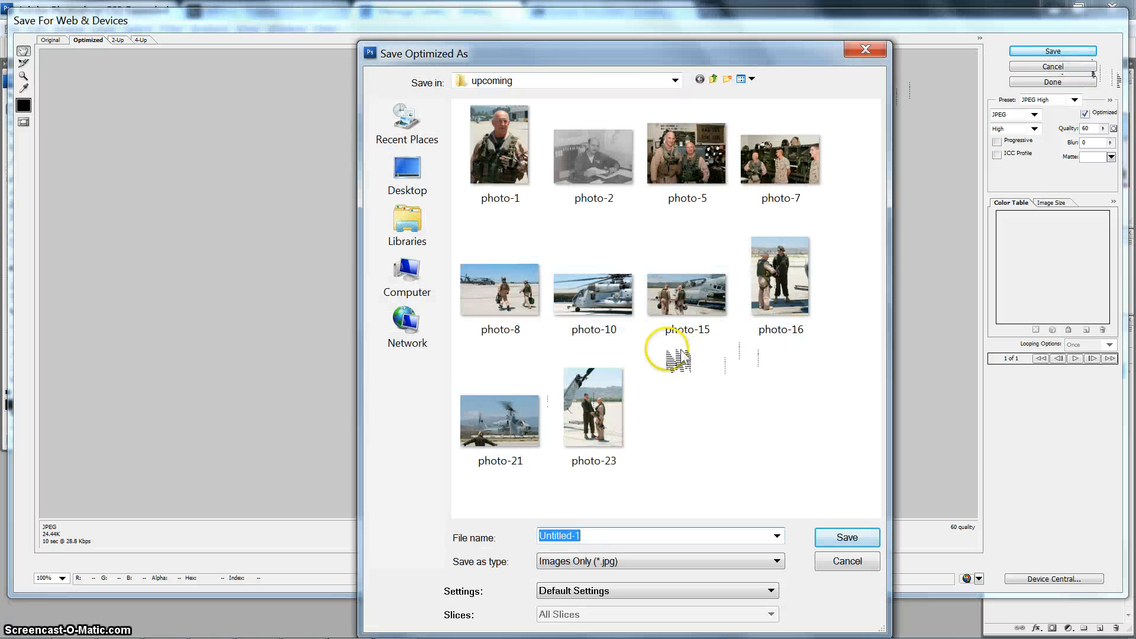
double_click(521, 306)
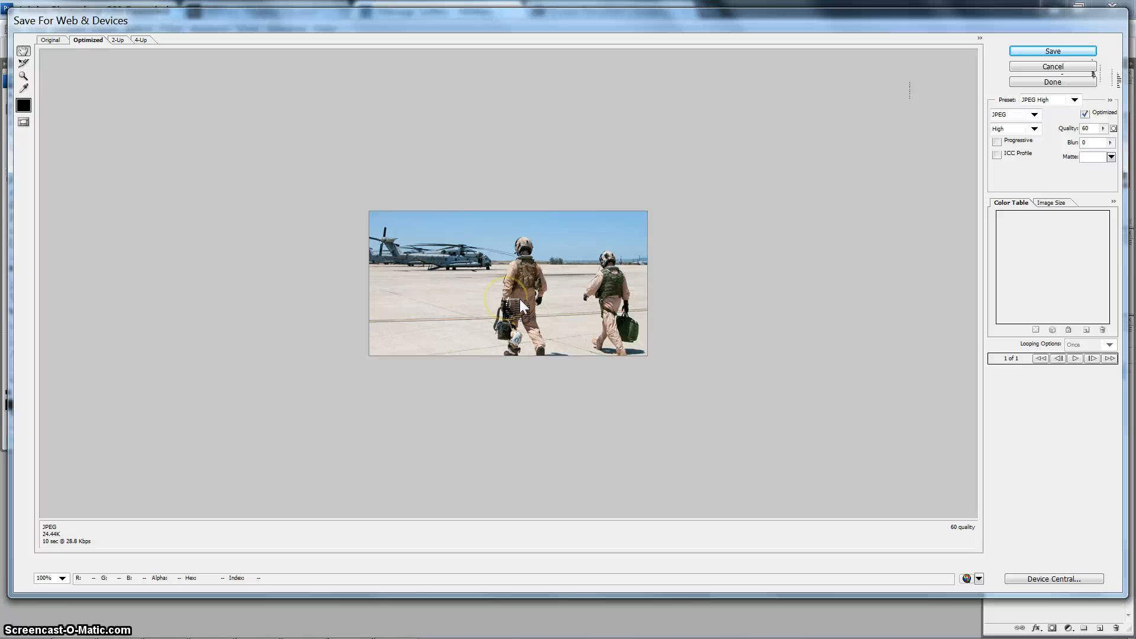
click(1044, 52)
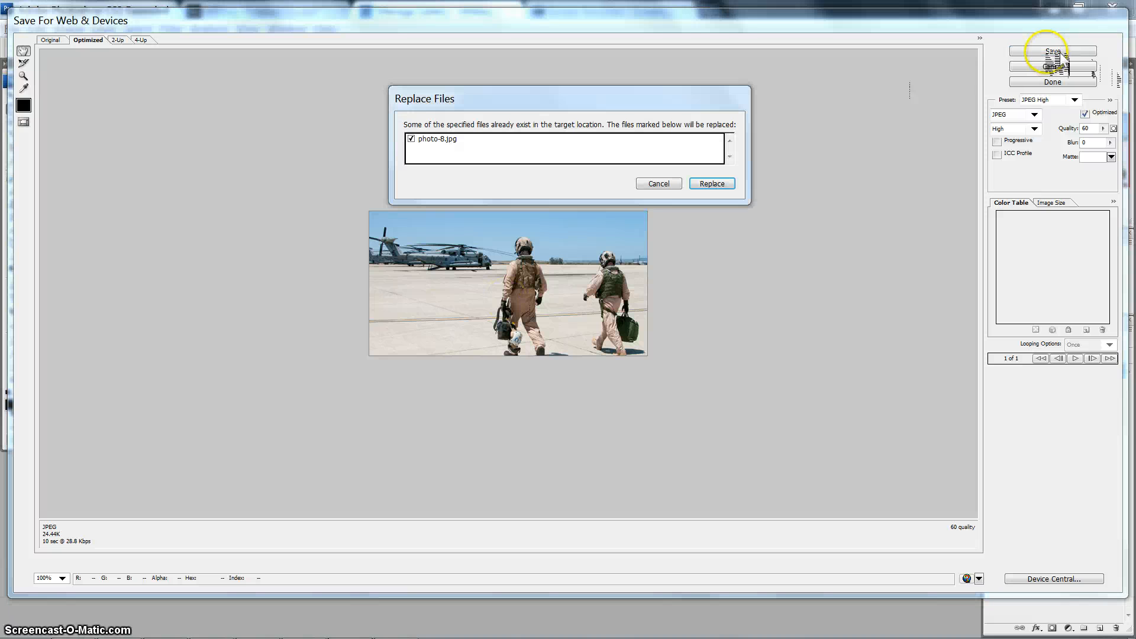
click(737, 182)
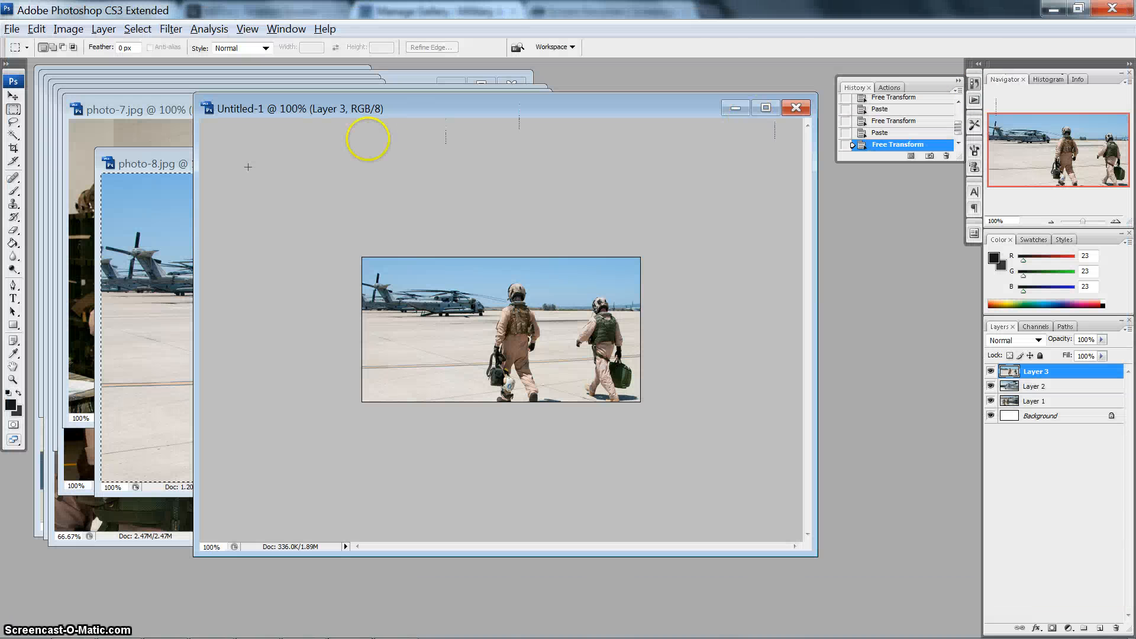
- Close photo-8.jpg and copy the entire photo-7.jpg canvas into the Untitled-1 document
click(135, 159)
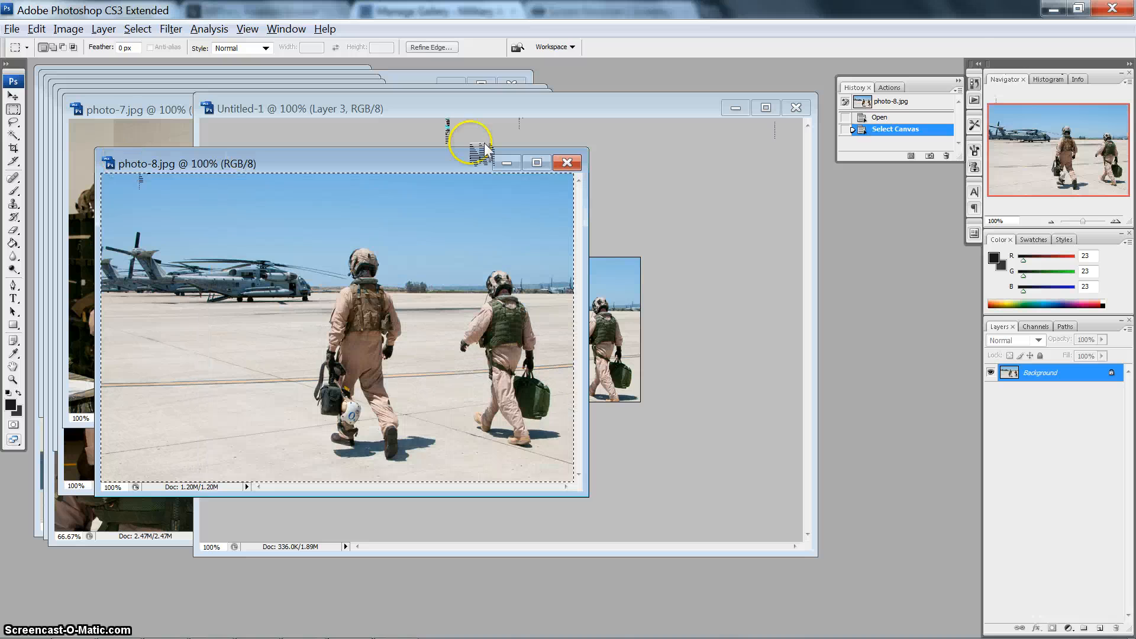
click(578, 159)
click(140, 109)
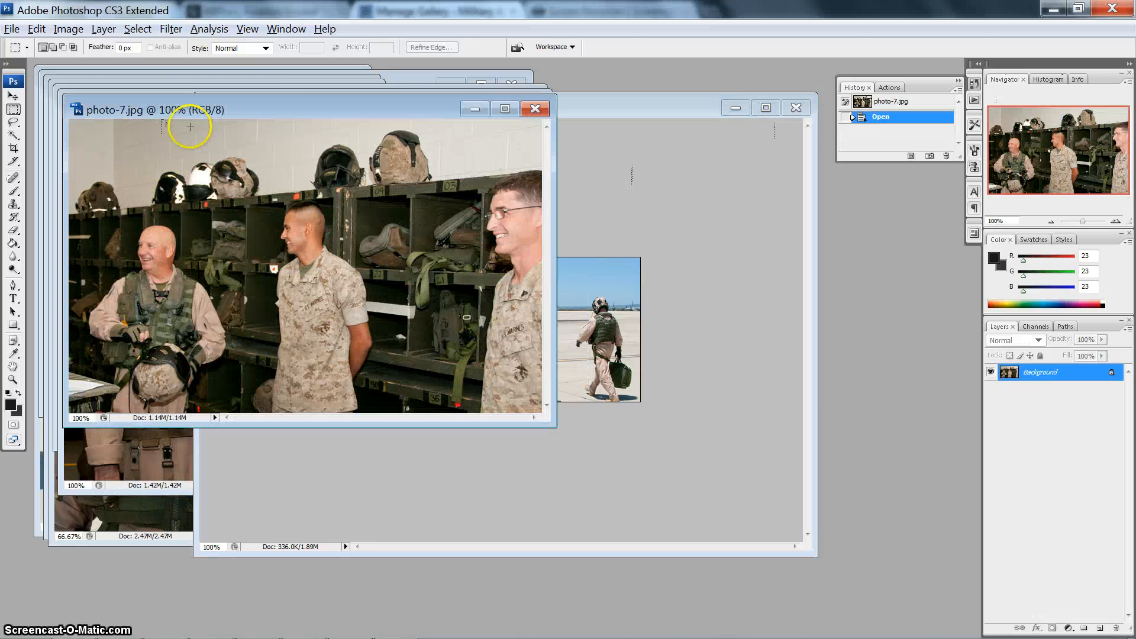
drag(312, 126, 681, 115)
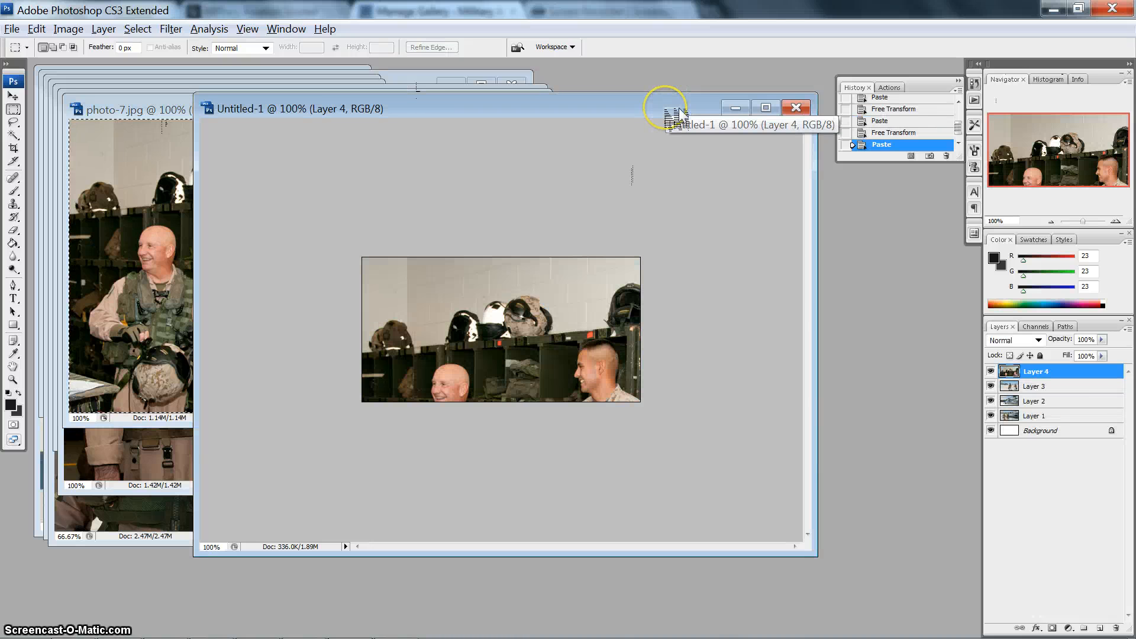
- Scale the pasted locker-room layer proportionally to about 61% with Free Transform so that it fills the canvas
key(ctrl+t)
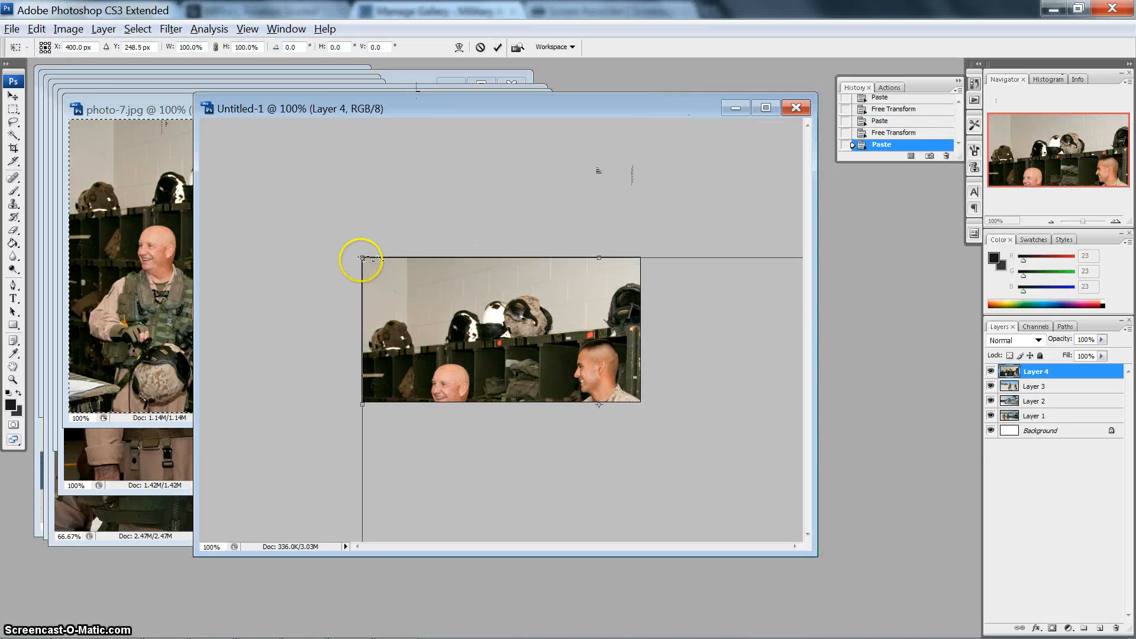
drag(362, 258, 390, 271)
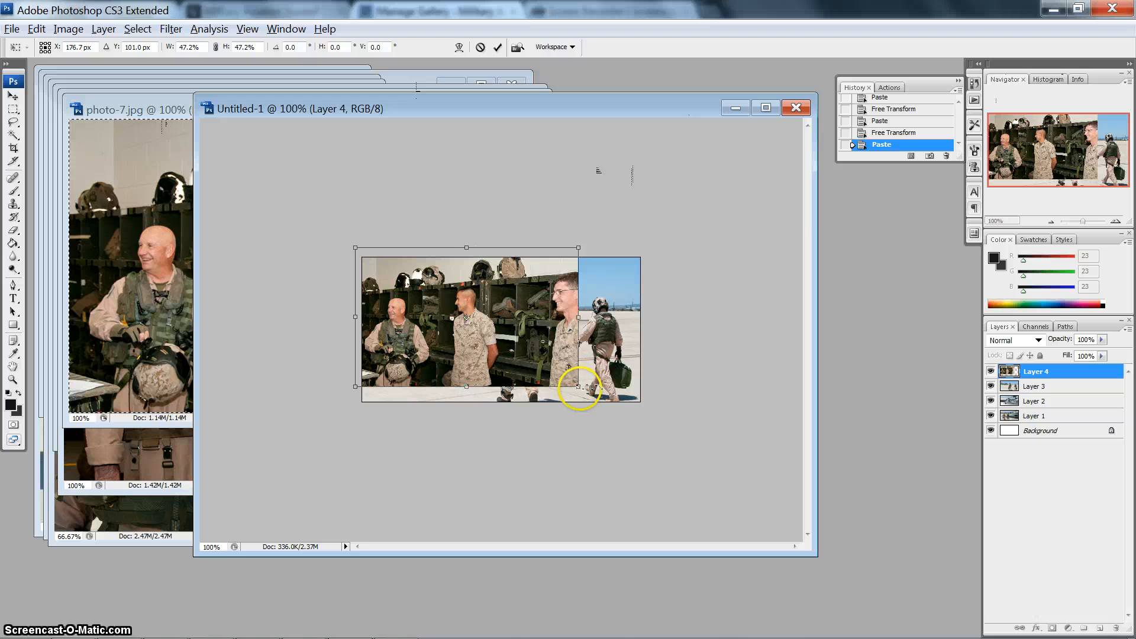
drag(579, 387, 655, 414)
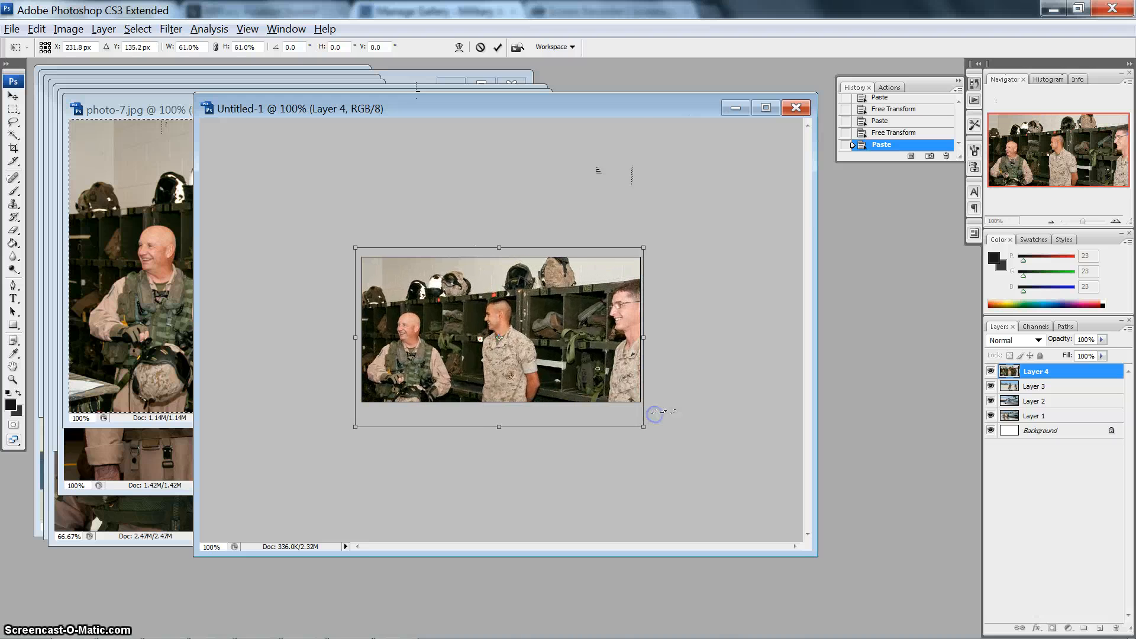
double_click(479, 319)
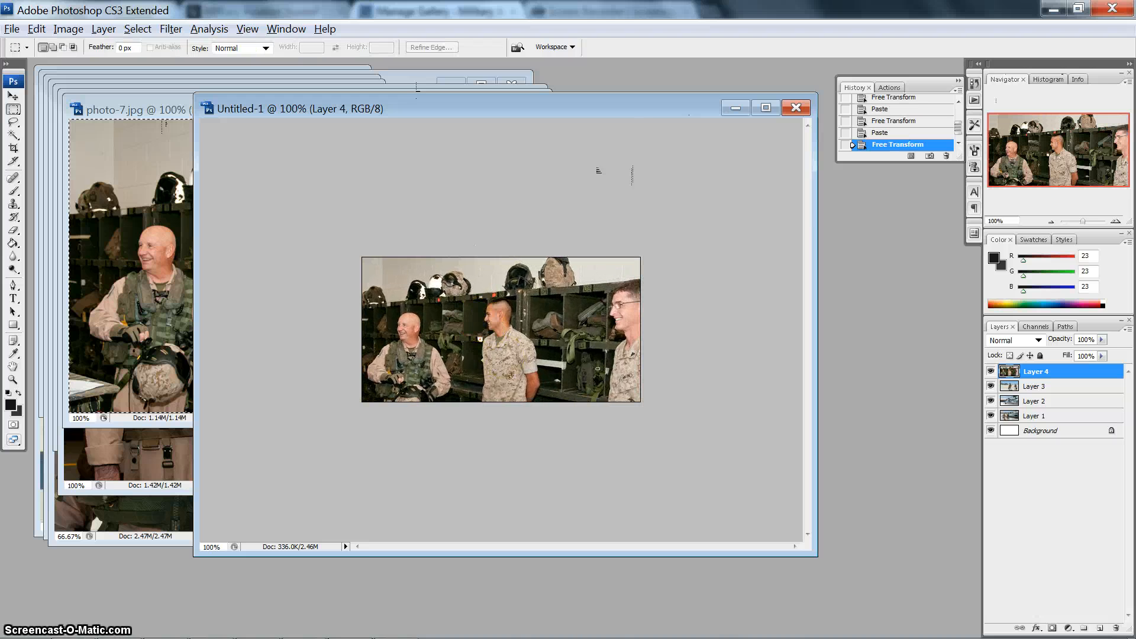
- Save the locker-room image for web as a high-quality JPEG named photo-7, replacing the existing file in the upcoming folder
key(ctrl+alt+shift+s)
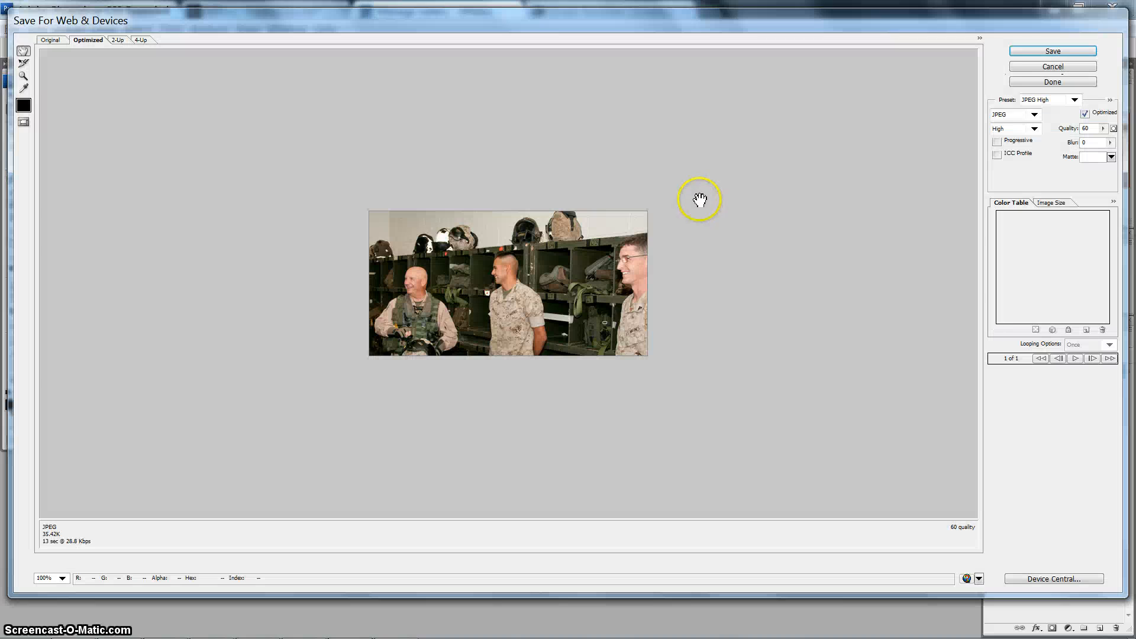
click(1037, 52)
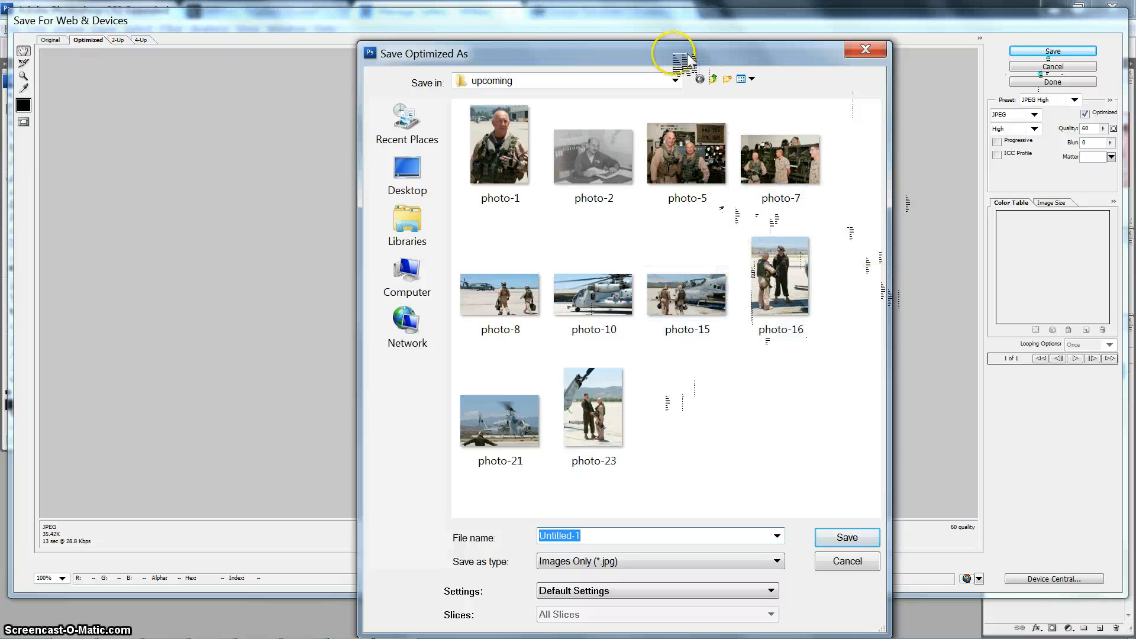
drag(674, 59, 627, 109)
double_click(724, 196)
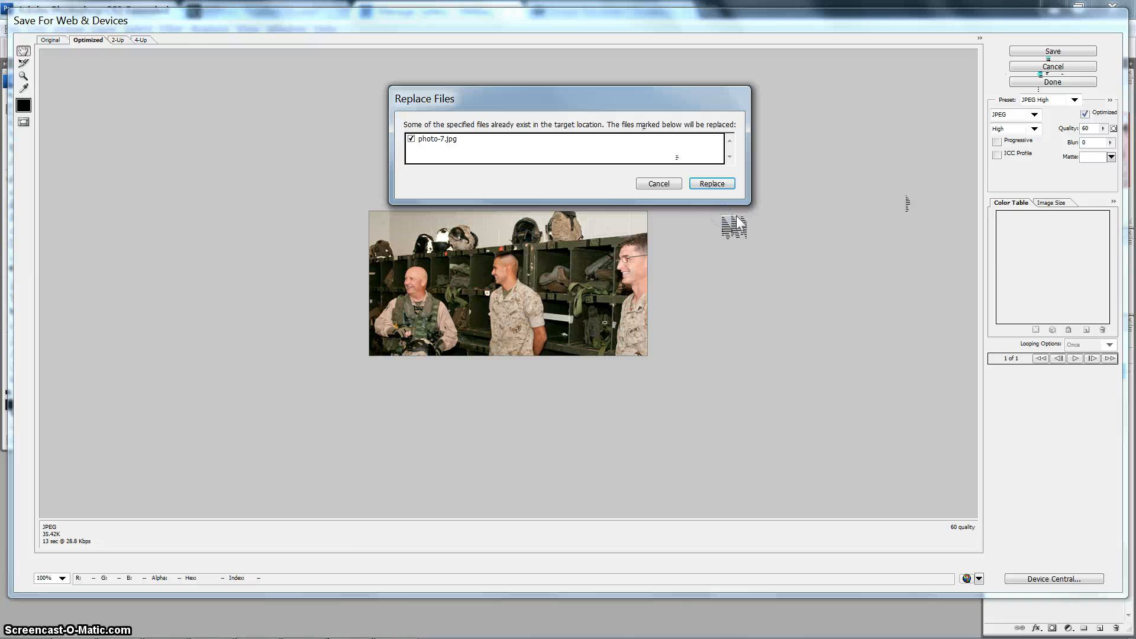
click(713, 182)
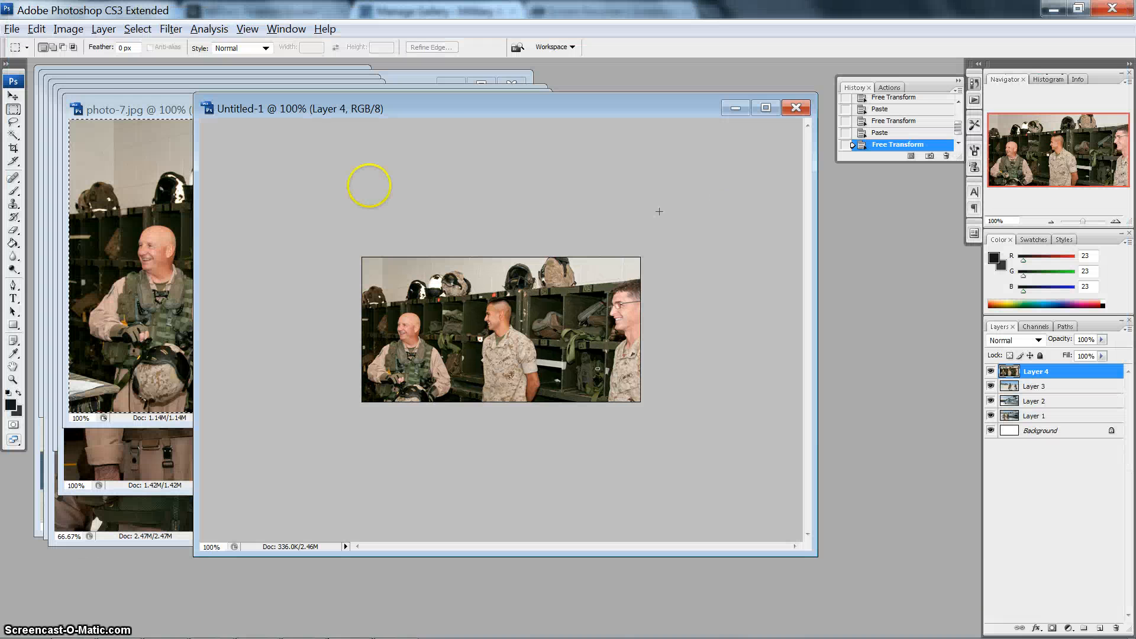
- Close photo-7.jpg and copy the entire photo-5.jpg canvas into the Untitled-1 document
drag(93, 183, 120, 118)
click(120, 111)
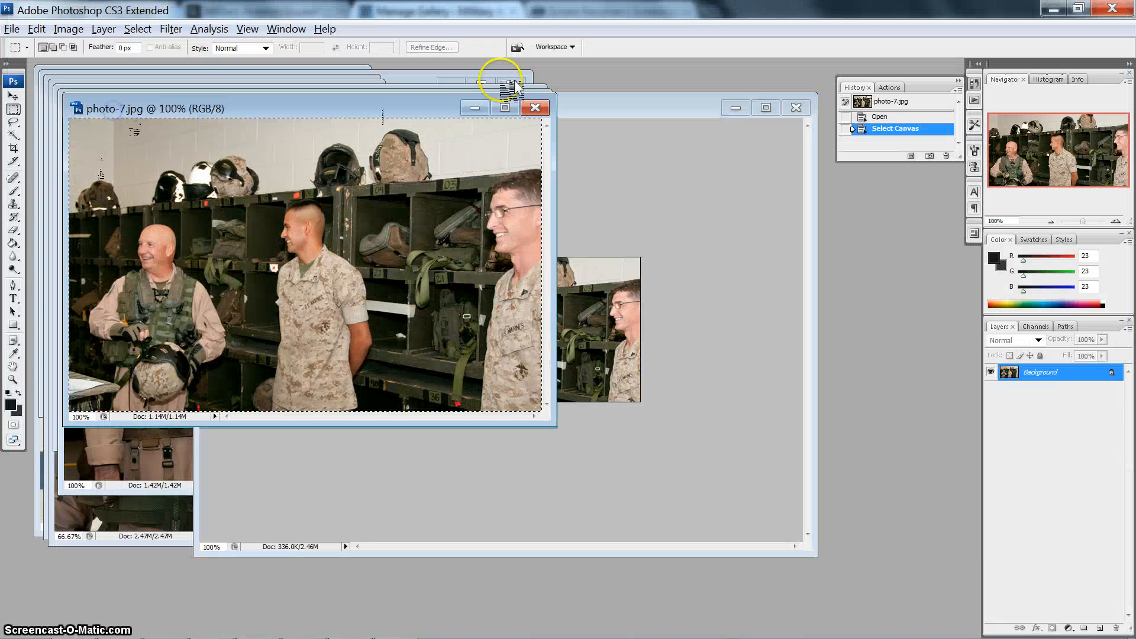
click(536, 109)
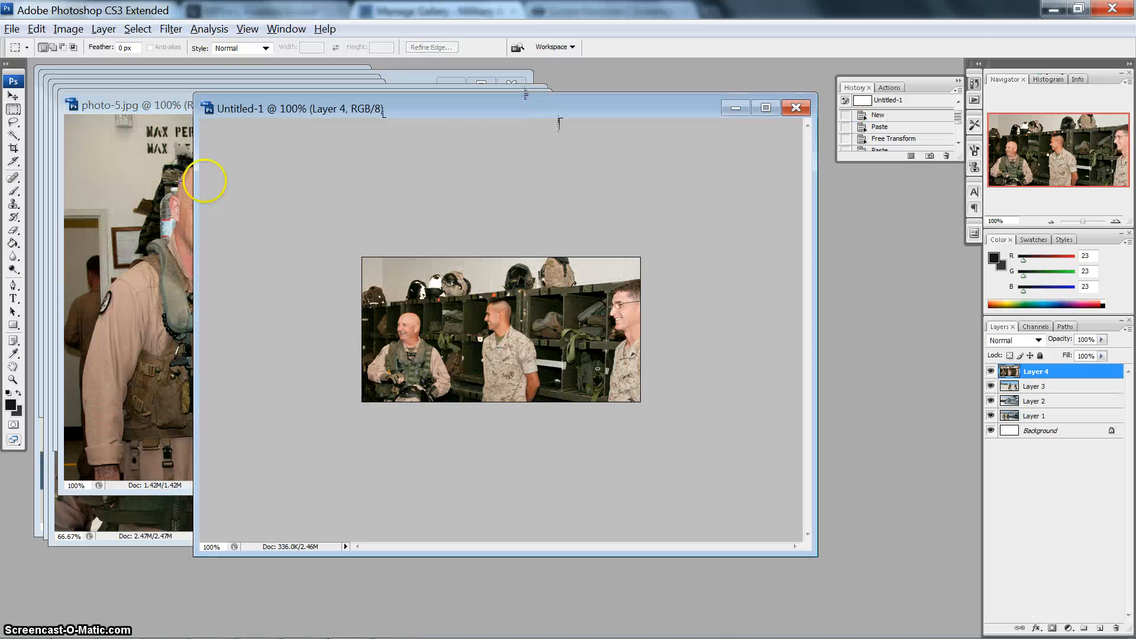
click(114, 103)
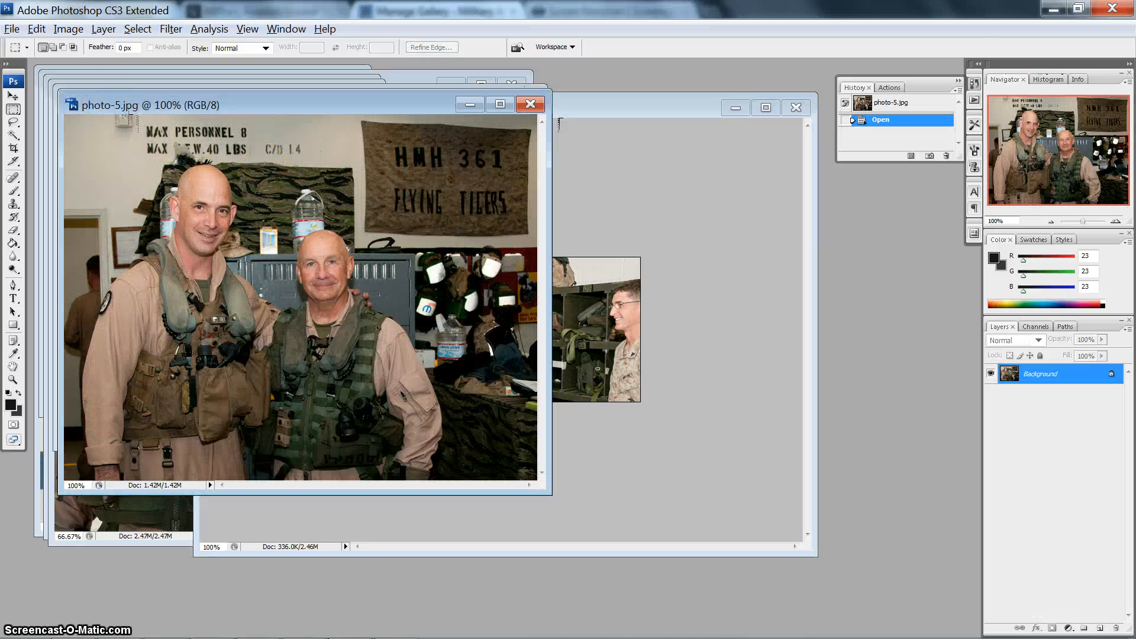
key(ctrl+a)
key(ctrl+c)
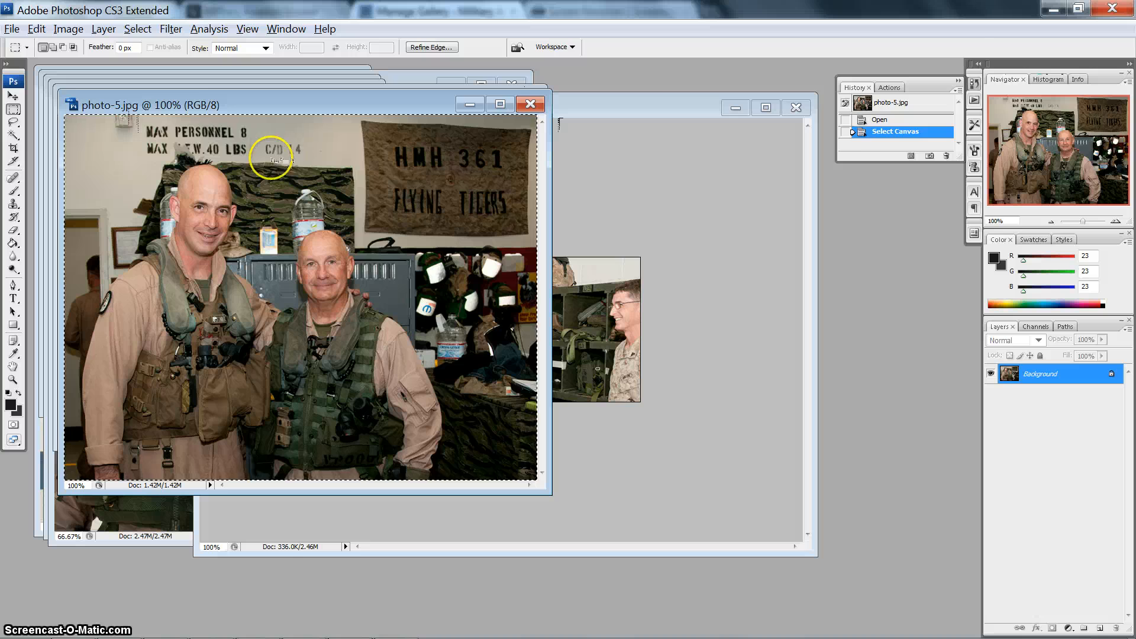
click(654, 113)
key(ctrl+v)
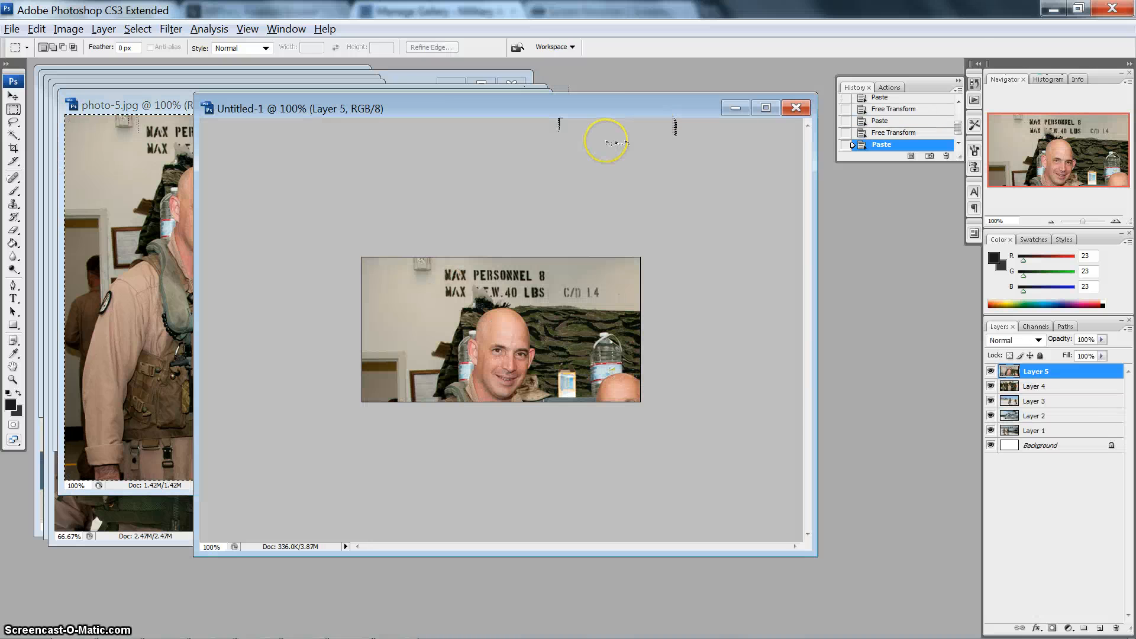
- Scale the pasted photo of the two airmen down proportionally with Free Transform and position it to fill the canvas
key(ctrl+t)
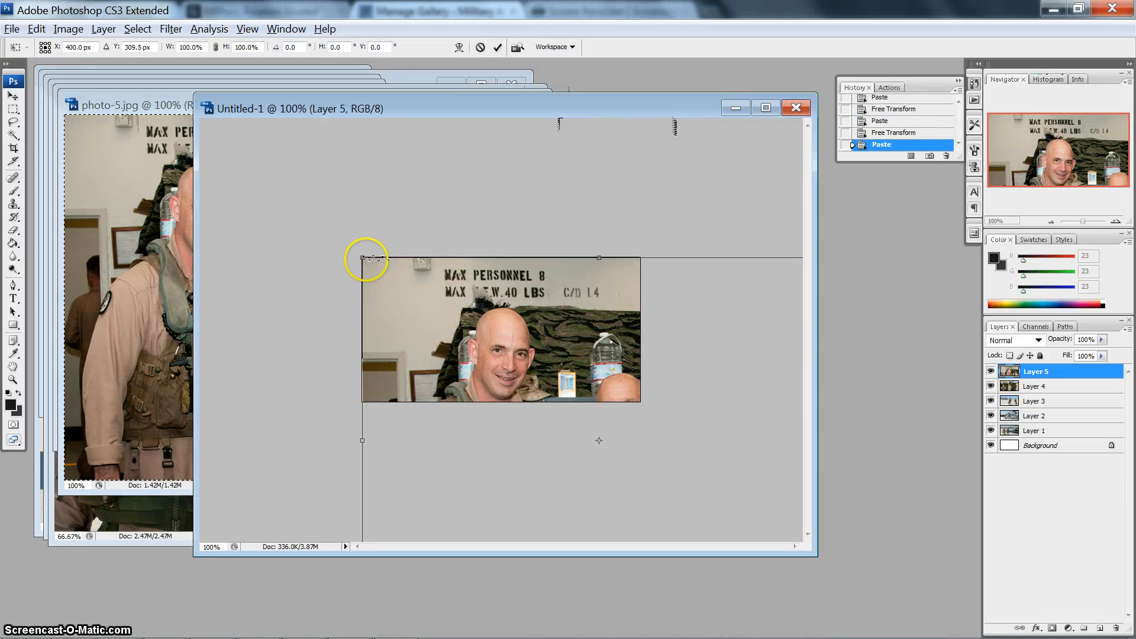
drag(362, 258, 562, 405)
drag(622, 470, 419, 309)
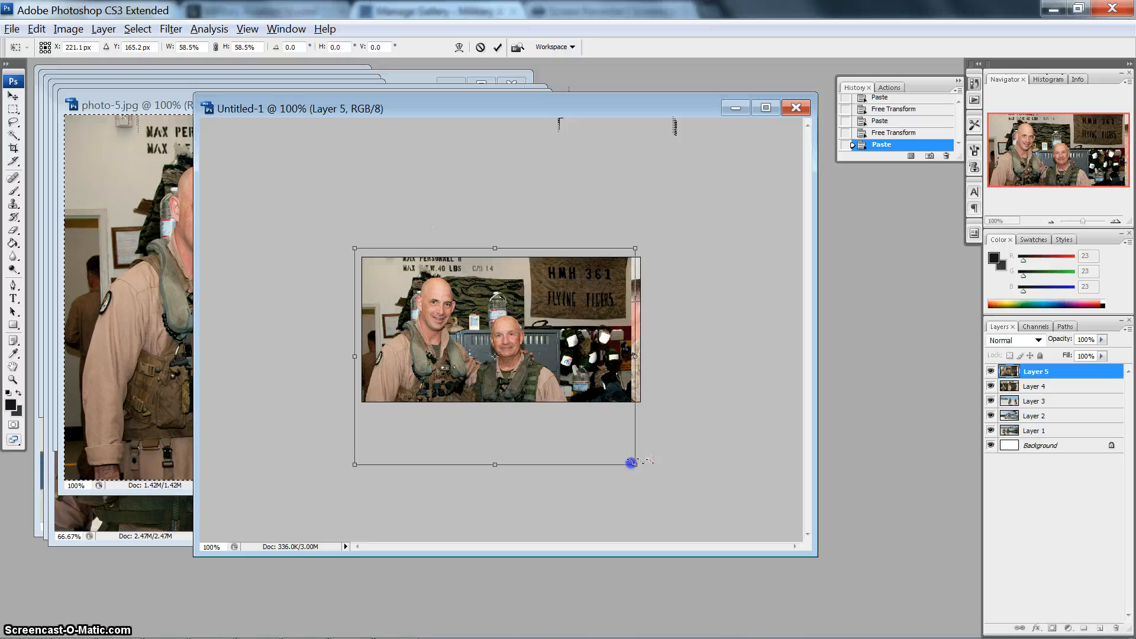
drag(631, 462, 647, 473)
drag(558, 365, 557, 343)
key(Return)
key(m)
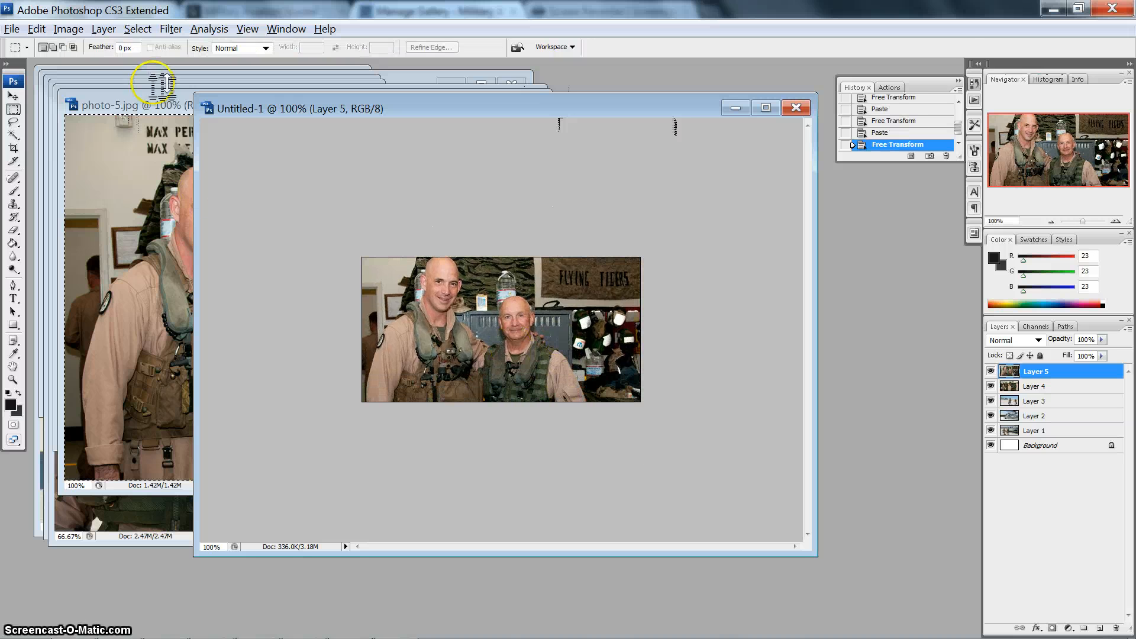
- Save the two-airmen image for web as a high-quality JPEG named photo-5, replacing the existing file in the upcoming folder
click(13, 28)
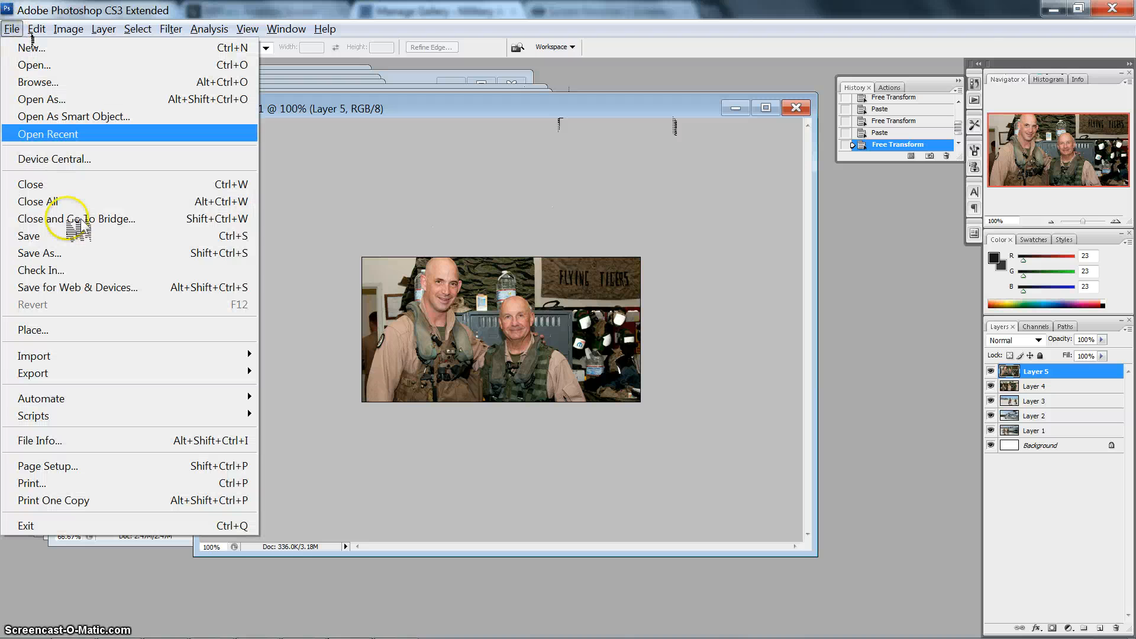
click(83, 289)
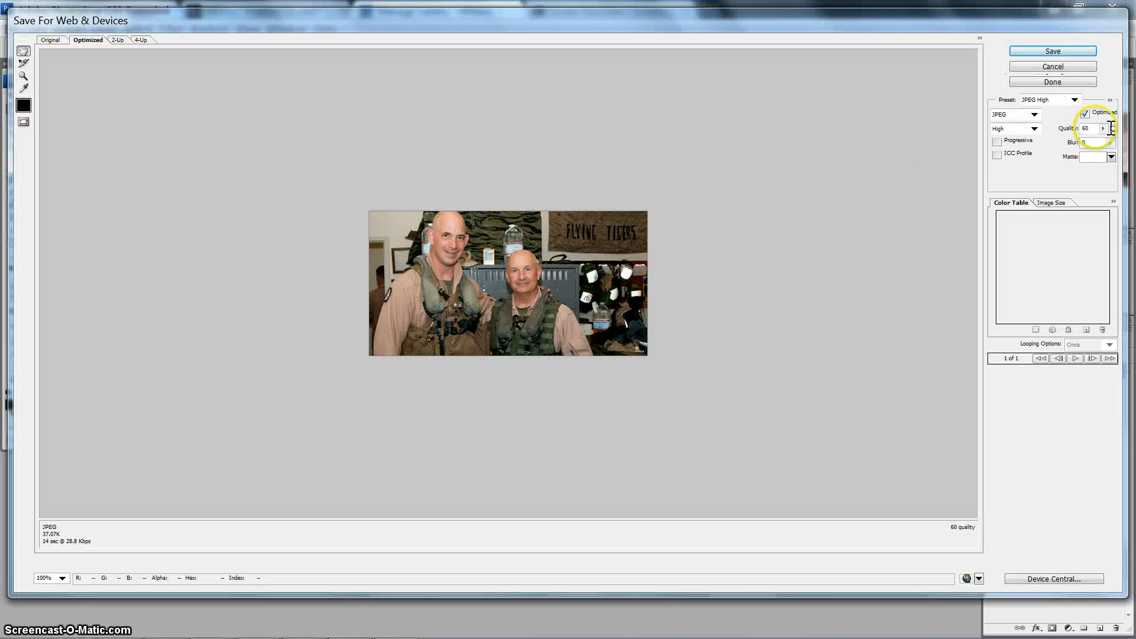
click(1035, 114)
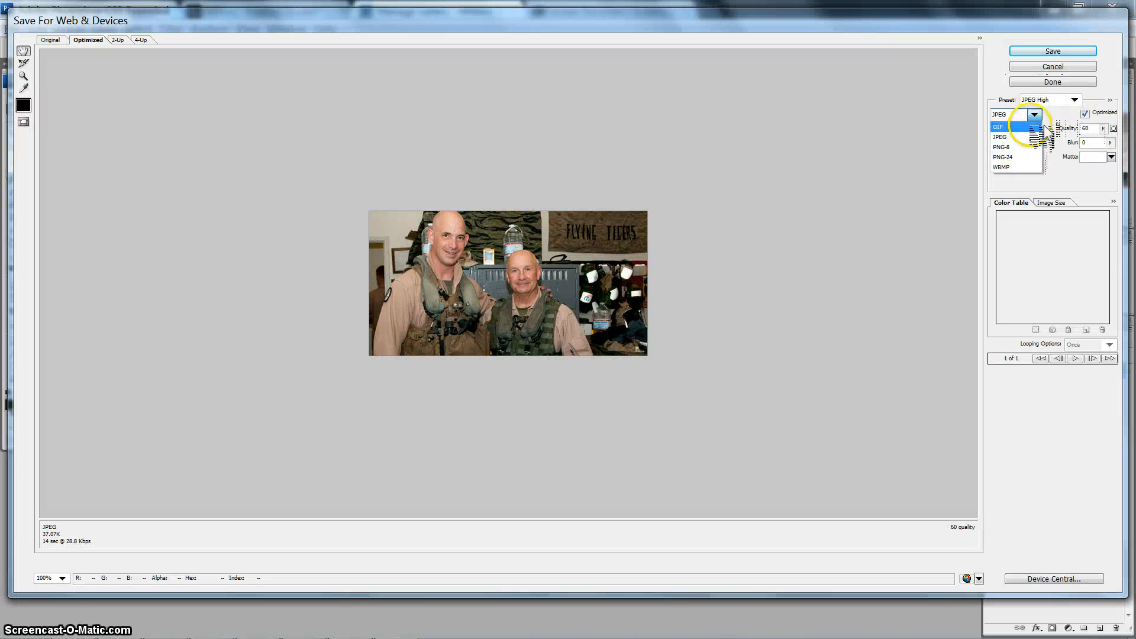
click(1041, 137)
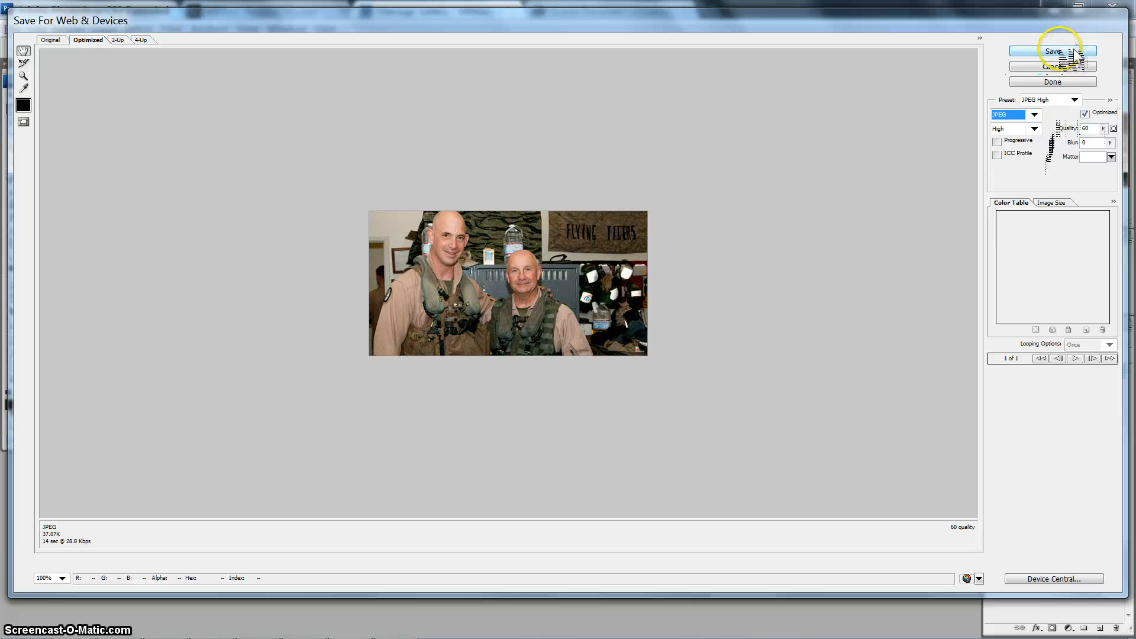
click(1054, 51)
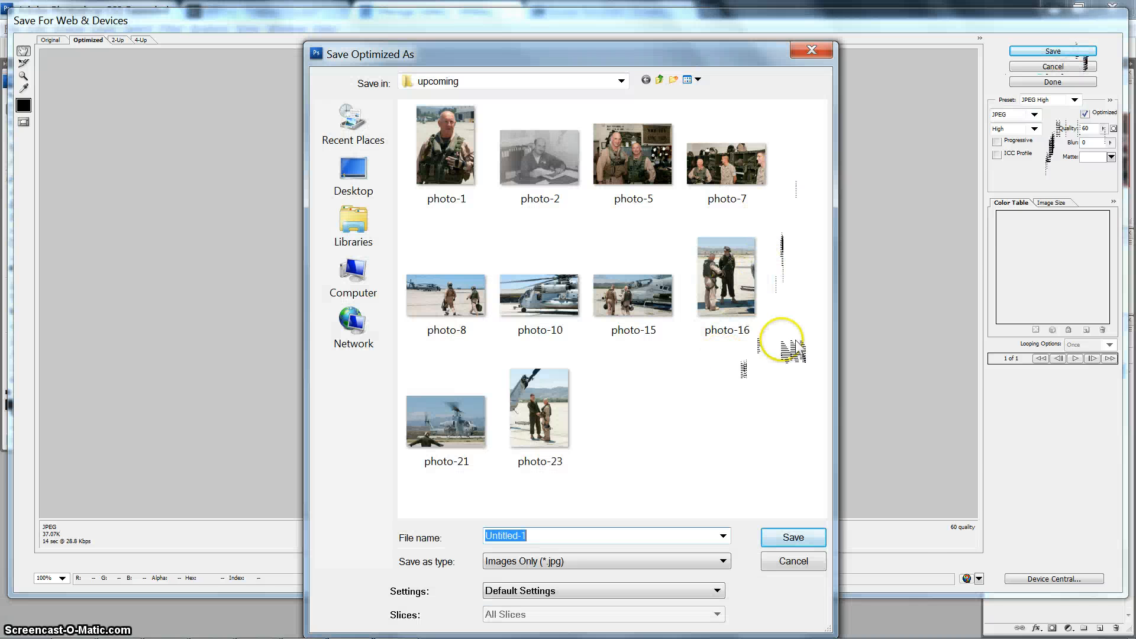
double_click(631, 153)
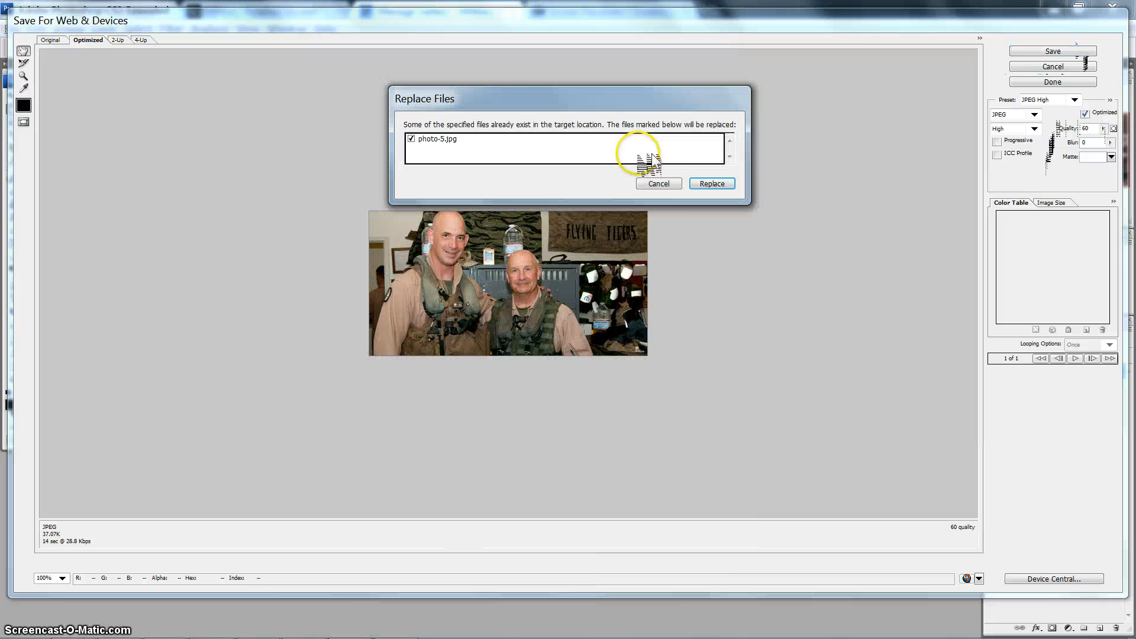
click(718, 186)
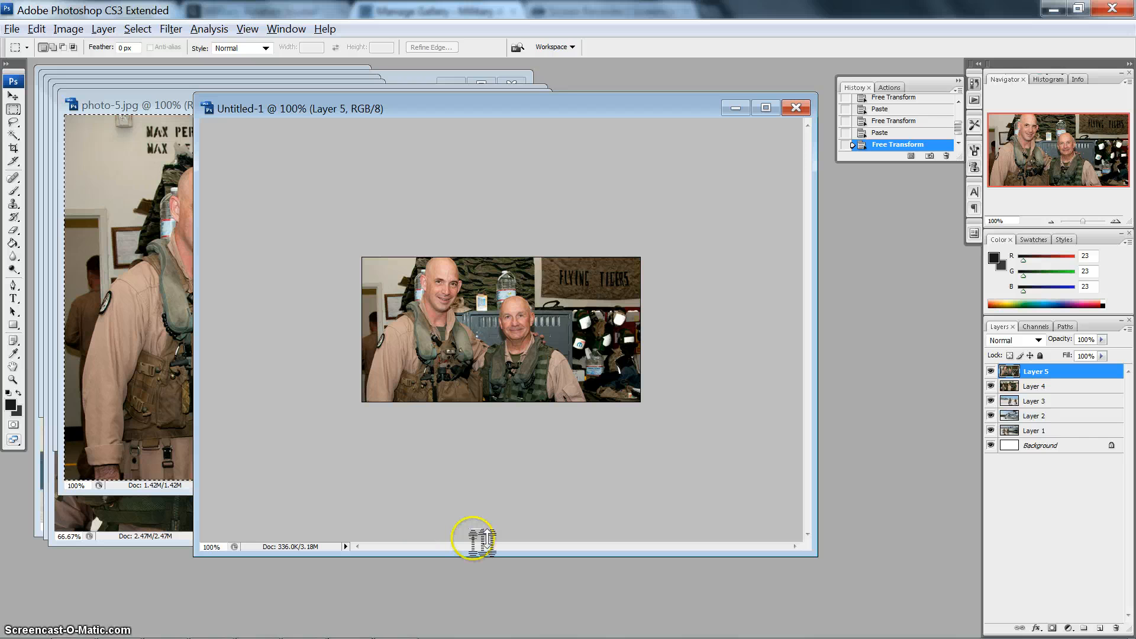
- Switch to Chrome to check the Upcoming Articles gallery's image list, and examine the resized photos in the upcoming folder
mouse_move(393, 630)
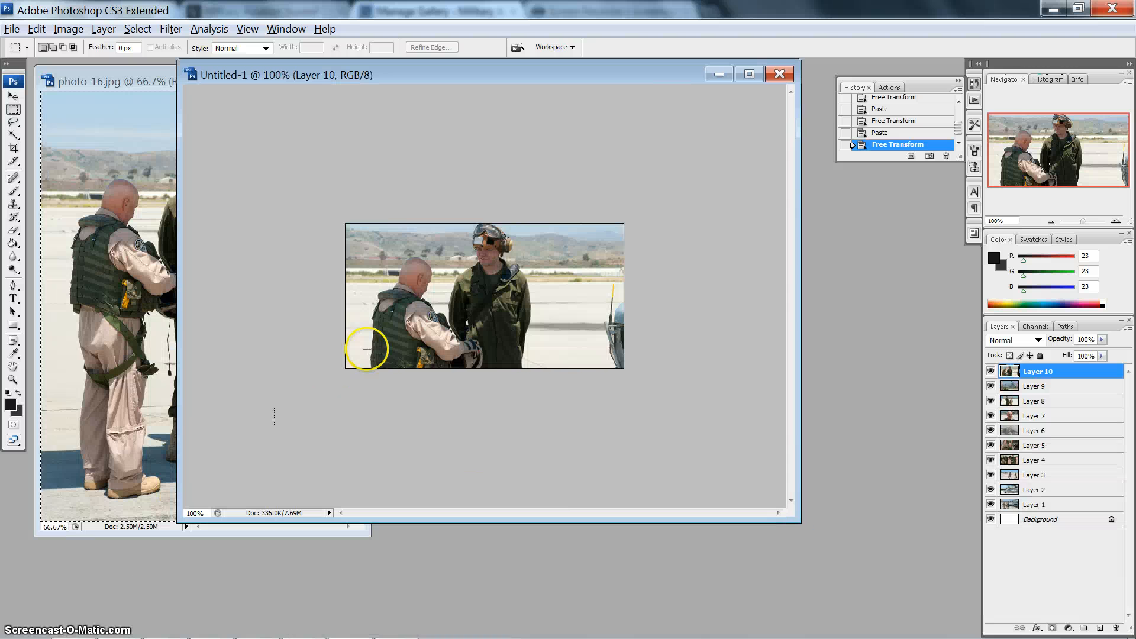
mouse_move(398, 629)
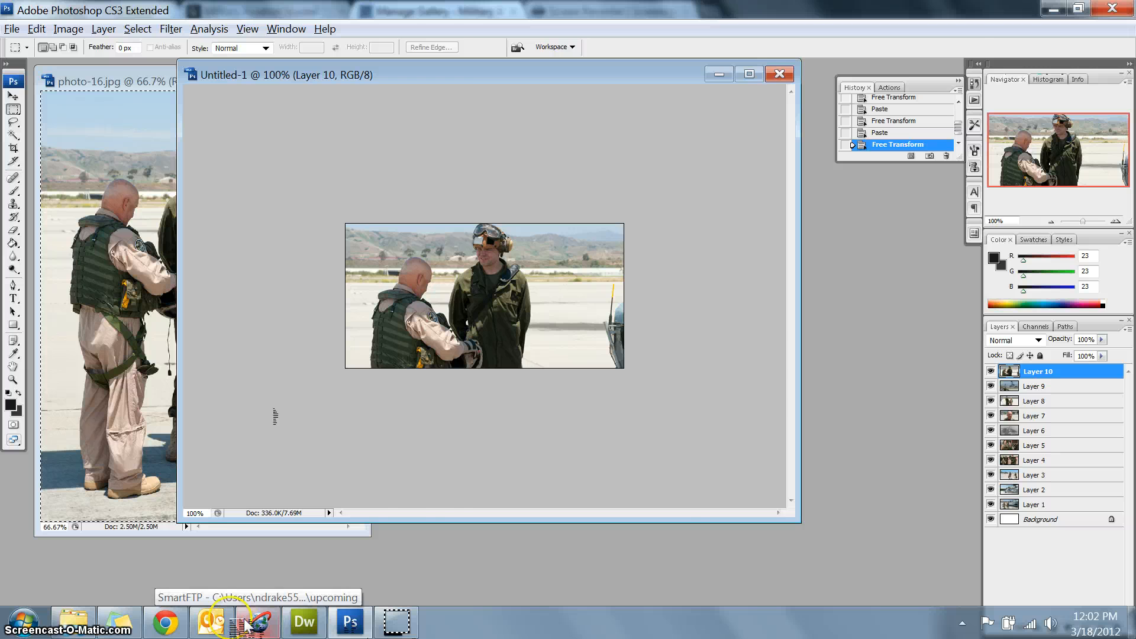
click(165, 621)
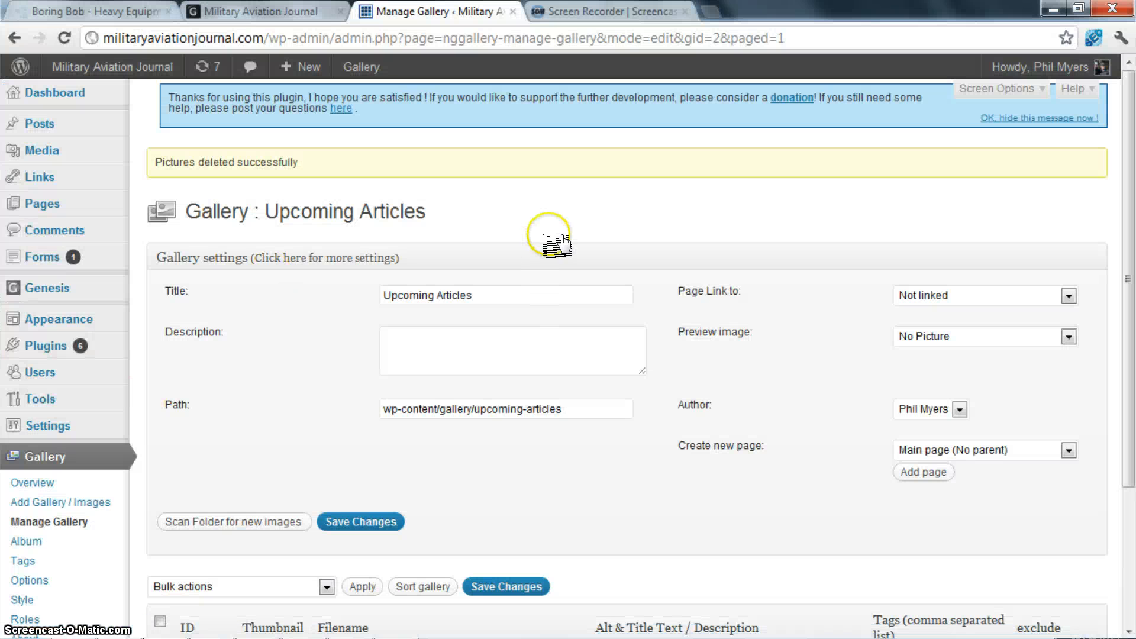
scroll(761, 173, down, 3)
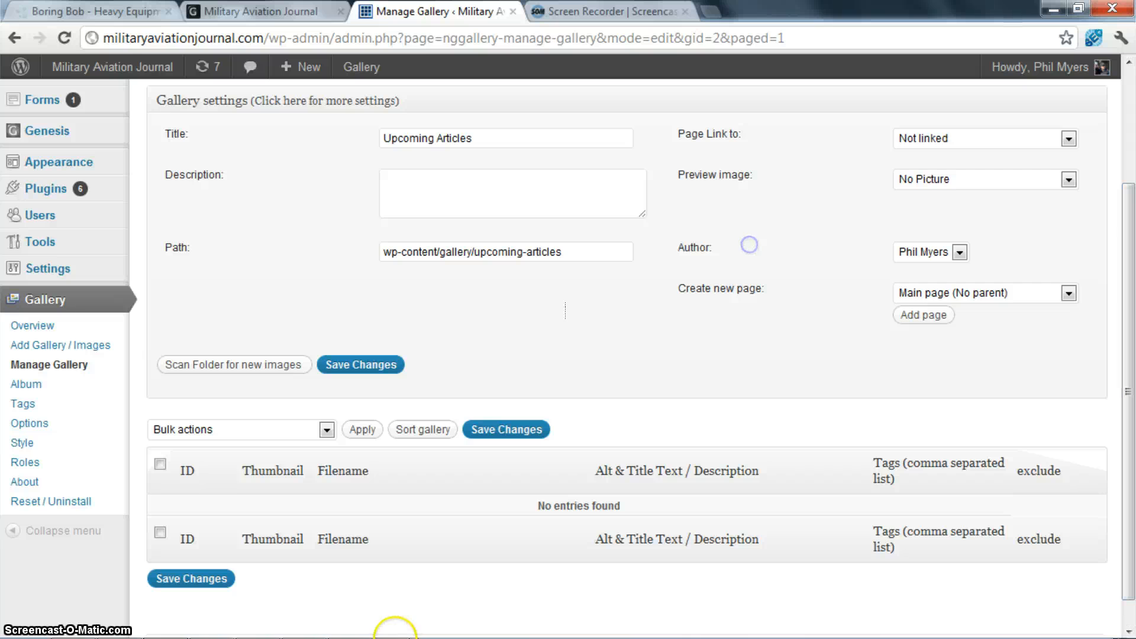
click(95, 624)
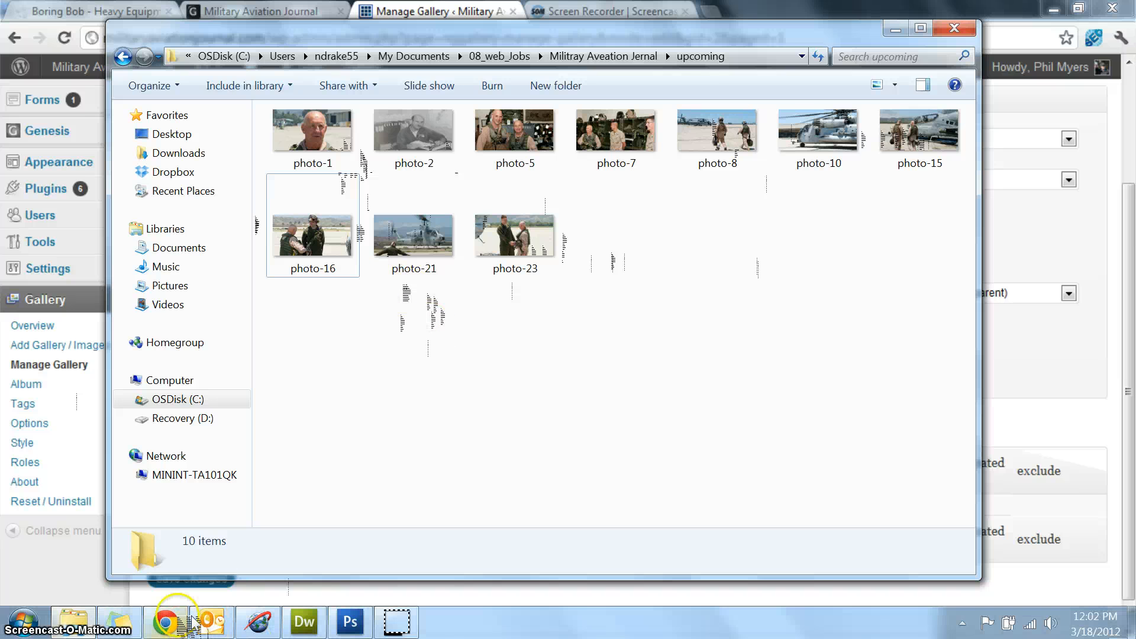
- Return to Chrome, open the Add Gallery / Images upload page and choose 2 - Upcoming Articles as the target gallery
click(165, 621)
click(30, 238)
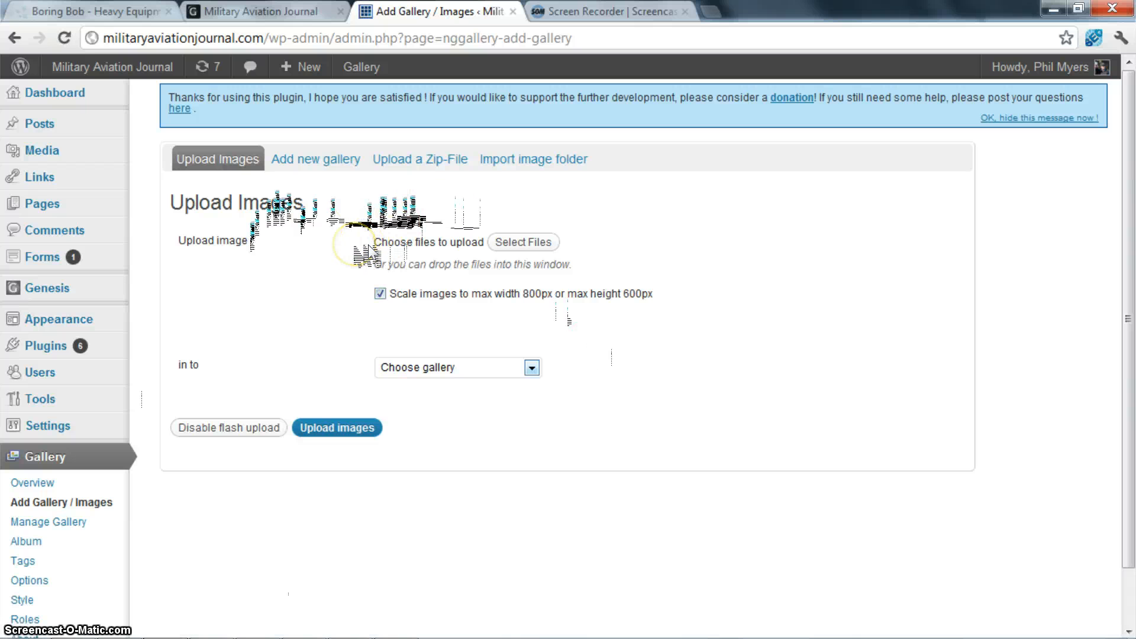
click(532, 367)
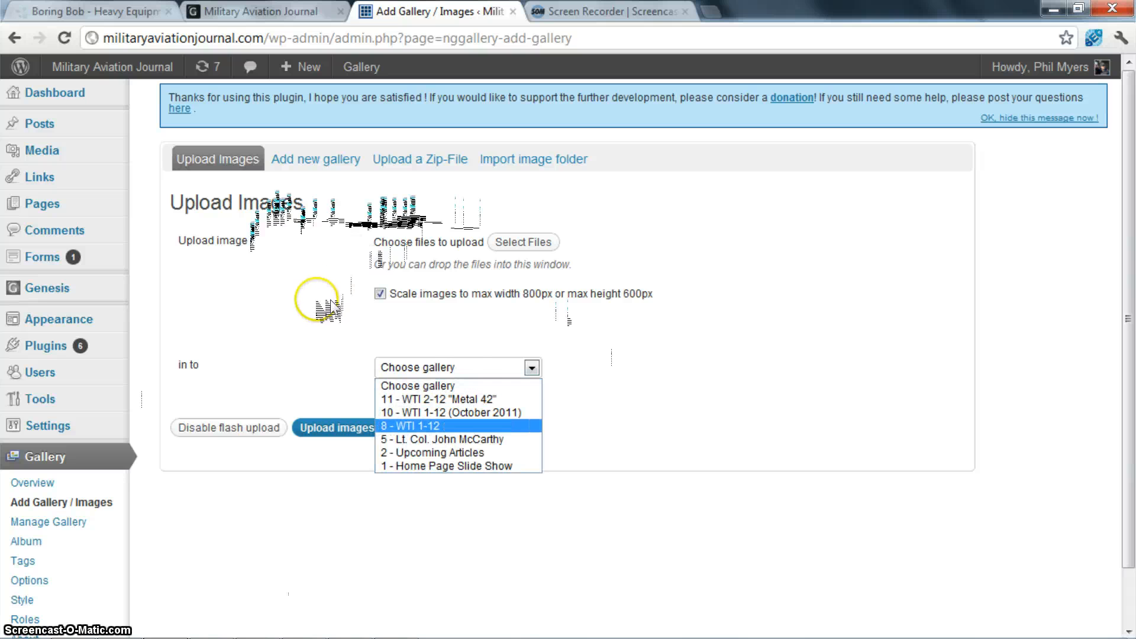
click(475, 453)
- Select all photos in Documents > 08_web_Jobs > Militray Aveation Jernal > upcoming and upload them to the gallery
click(530, 240)
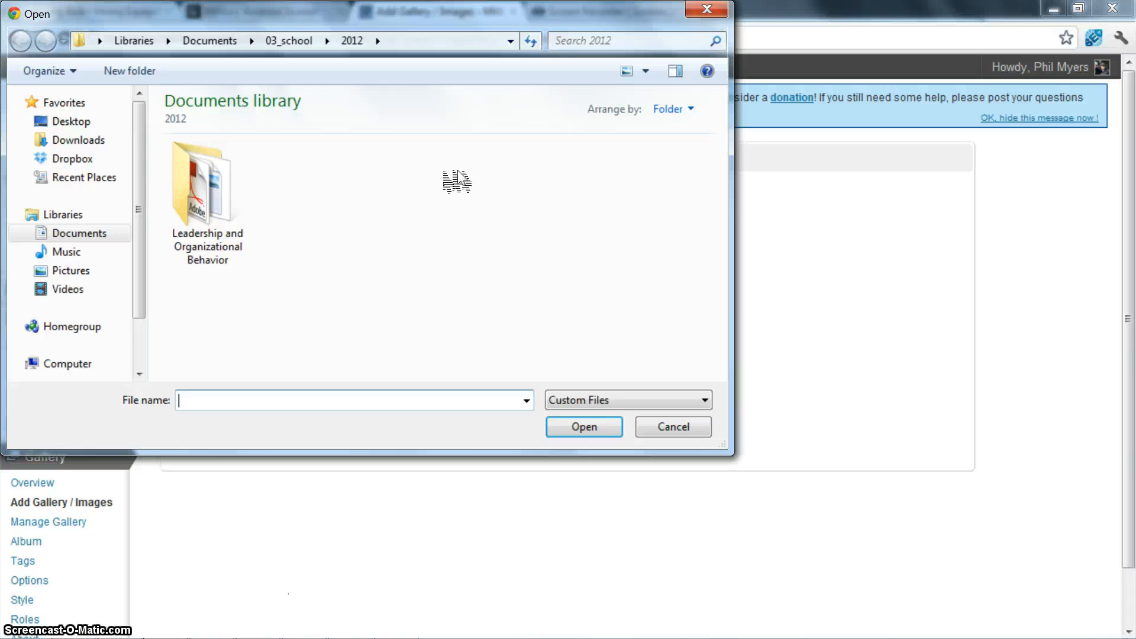
scroll(62, 118, down, 1)
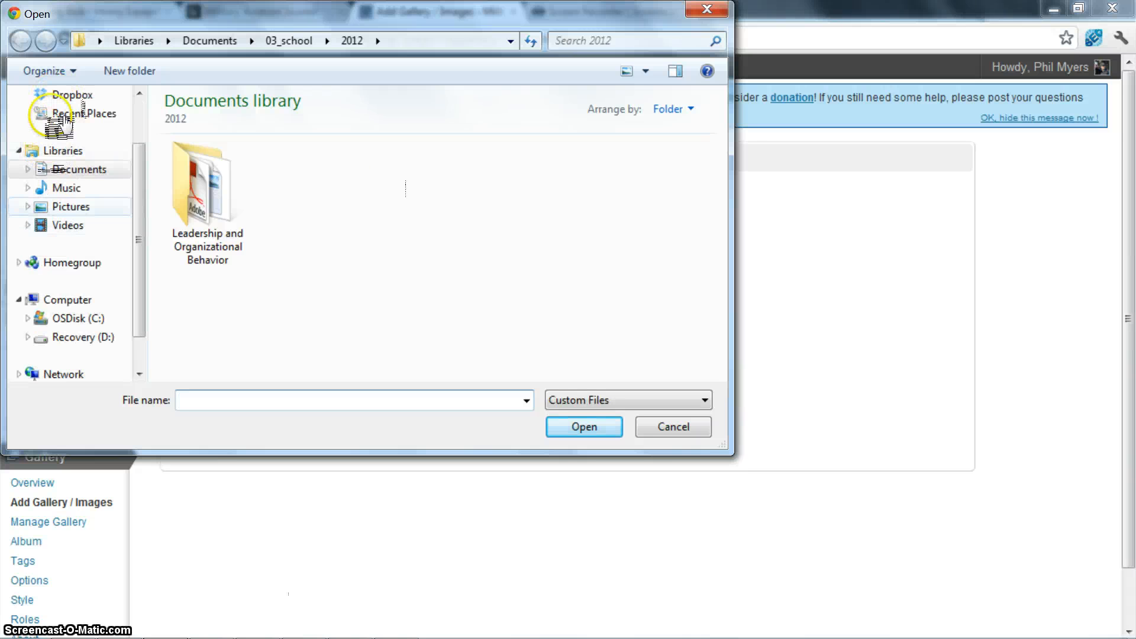
scroll(77, 171, up, 1)
click(210, 41)
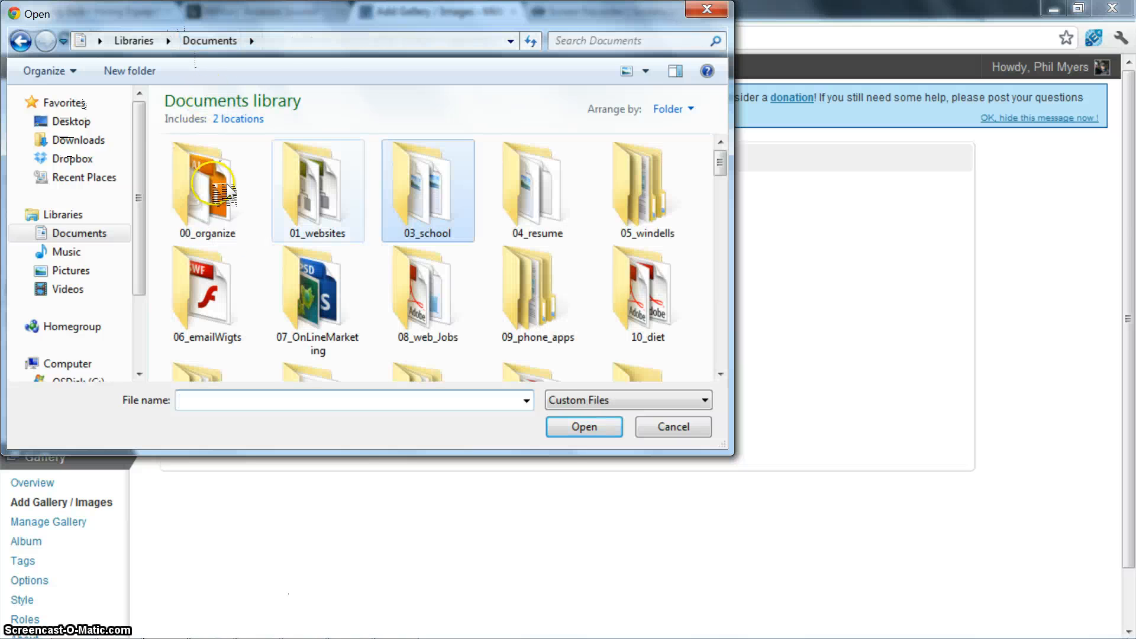
double_click(425, 289)
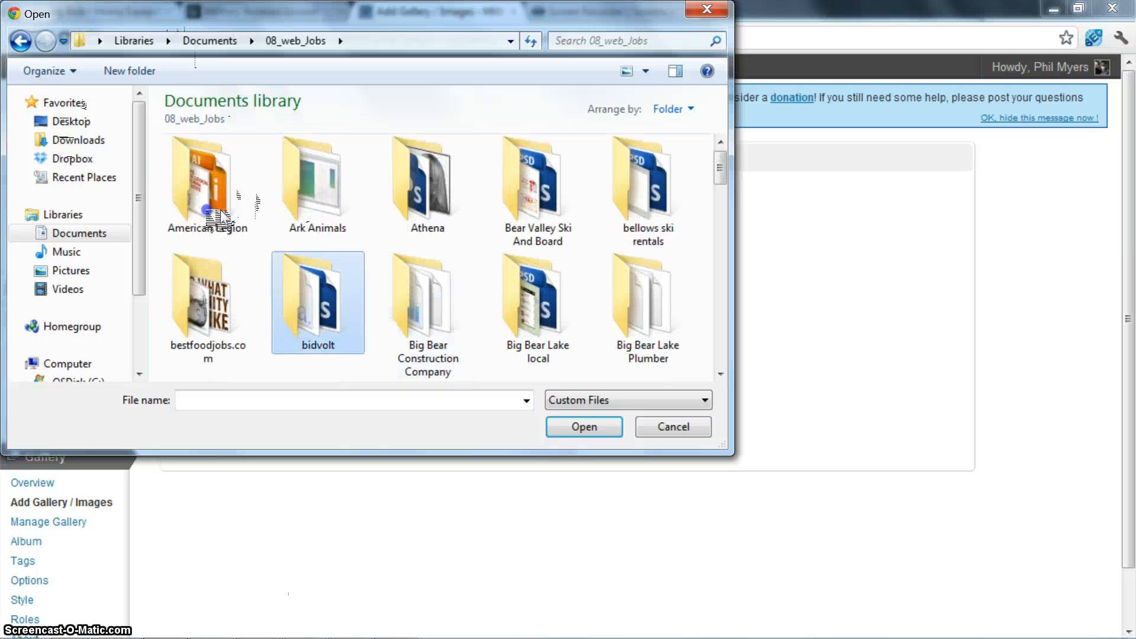
scroll(245, 204, down, 10)
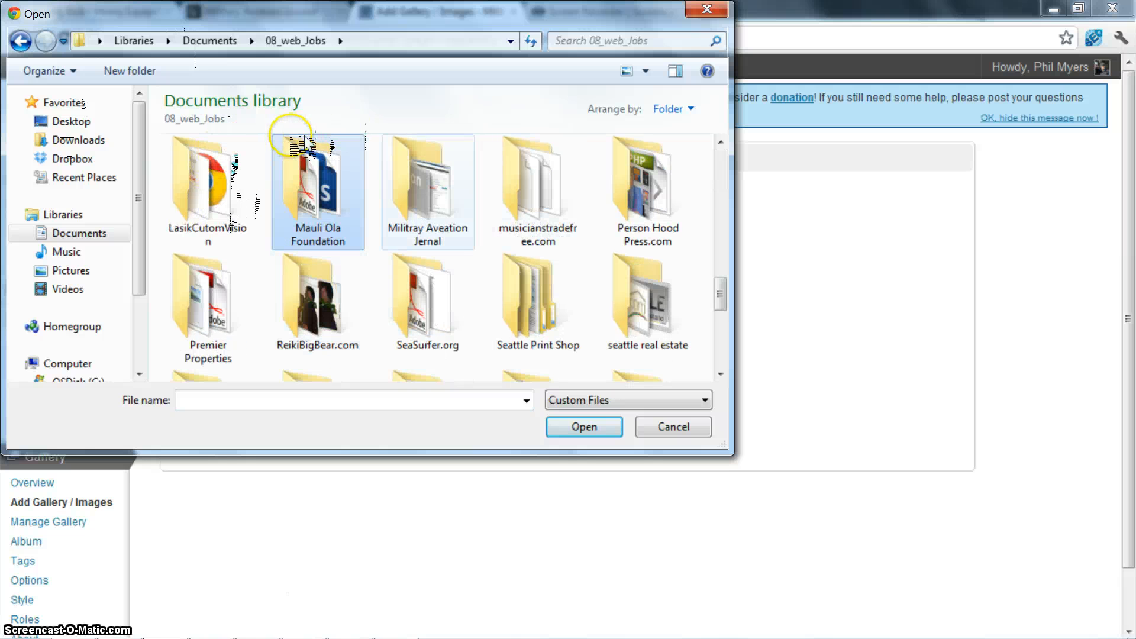
double_click(427, 185)
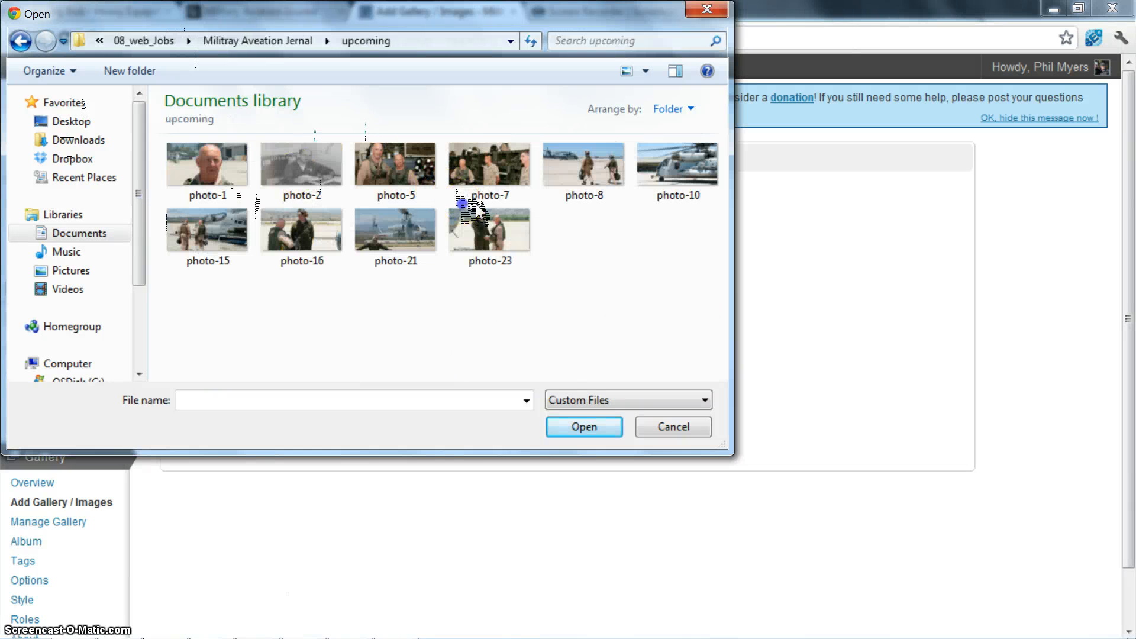
key(ctrl+a)
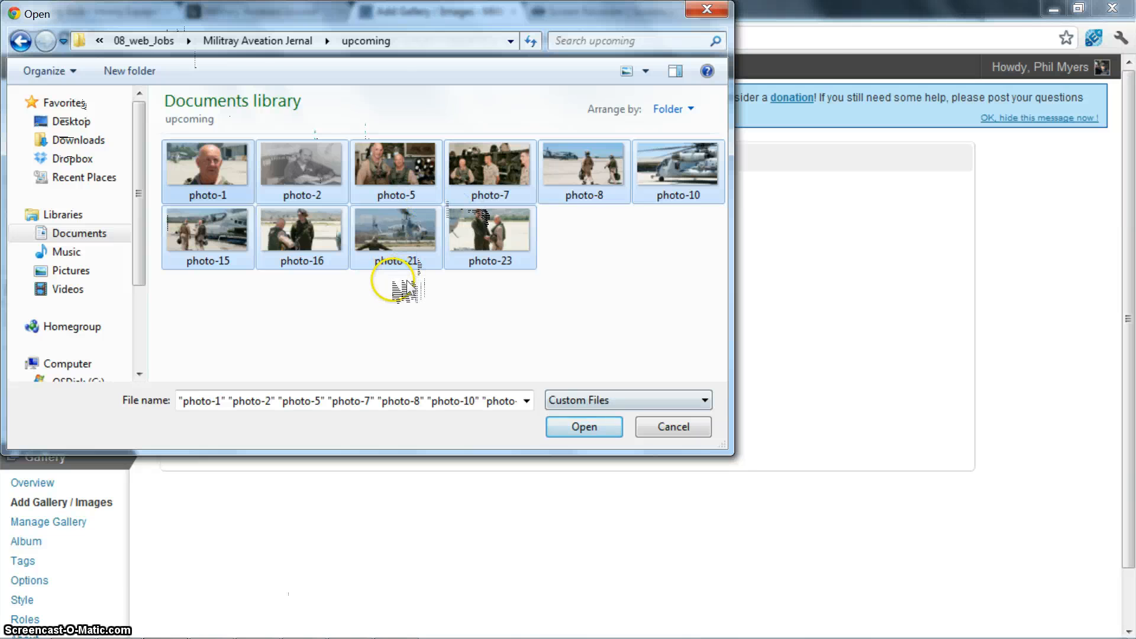
key(Return)
click(337, 609)
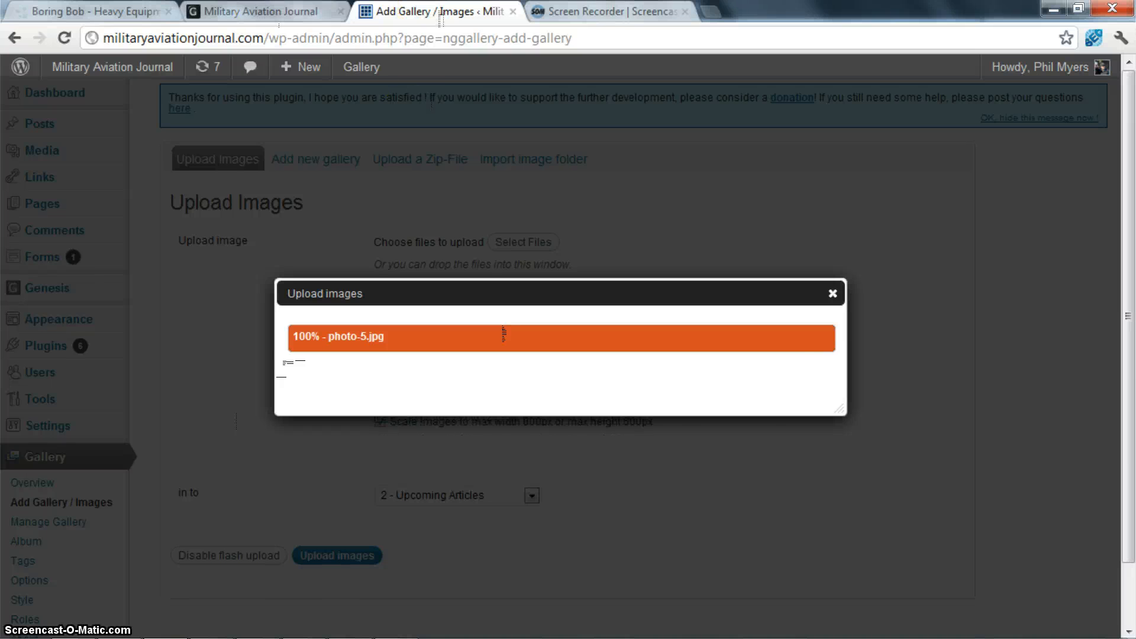
- Reload the Military Aviation Journal home page and examine its Upcoming Articles section
click(218, 17)
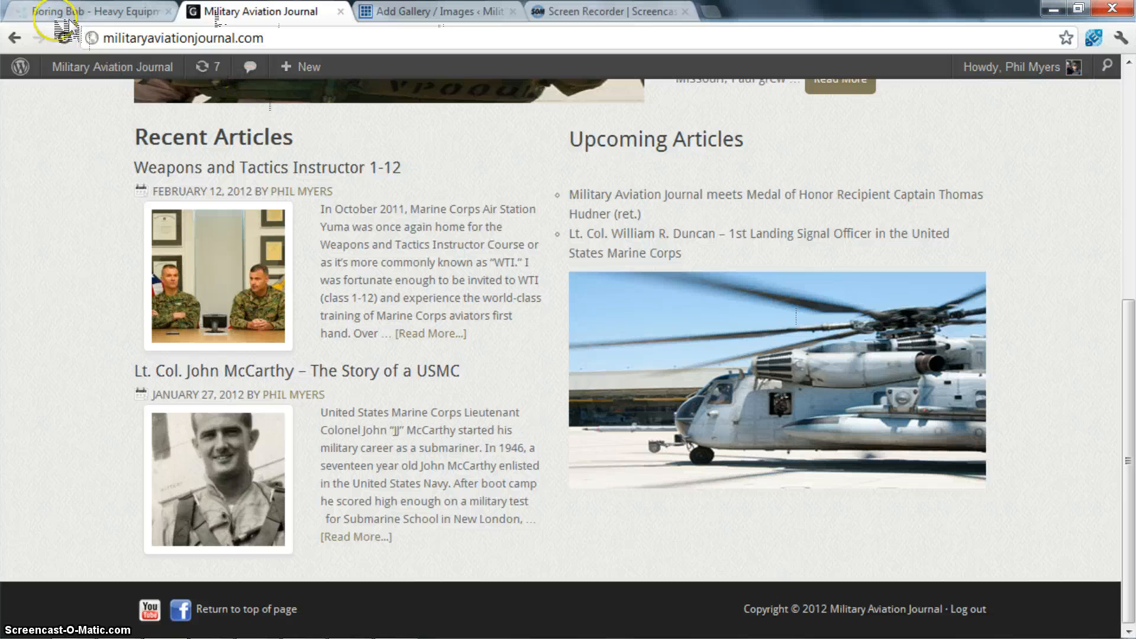
click(62, 37)
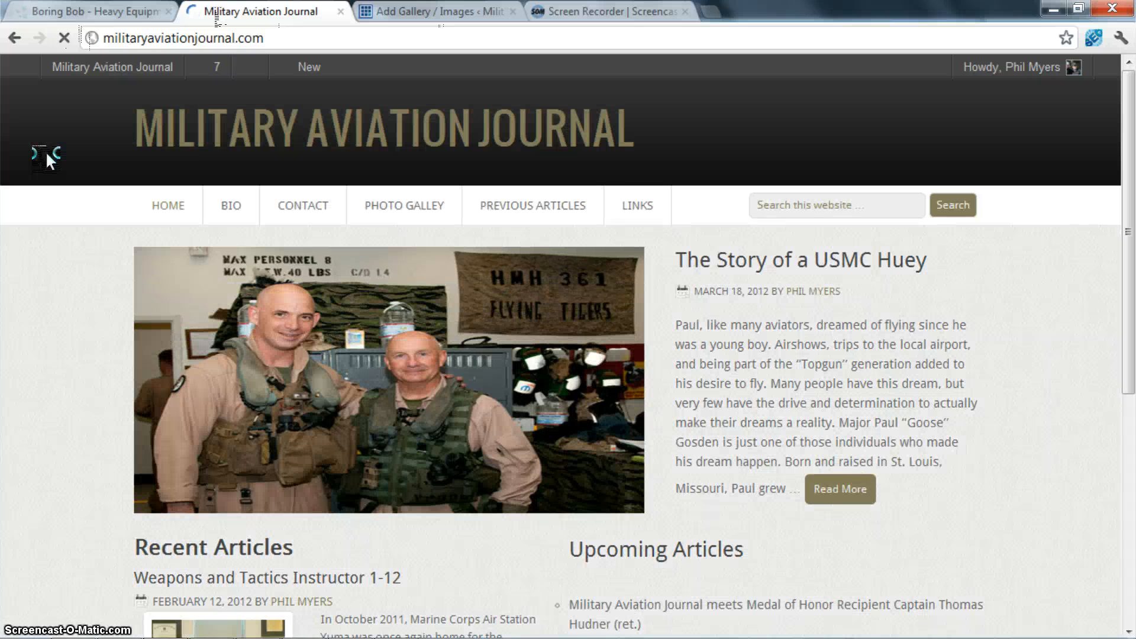
scroll(766, 108, down, 5)
scroll(766, 108, up, 5)
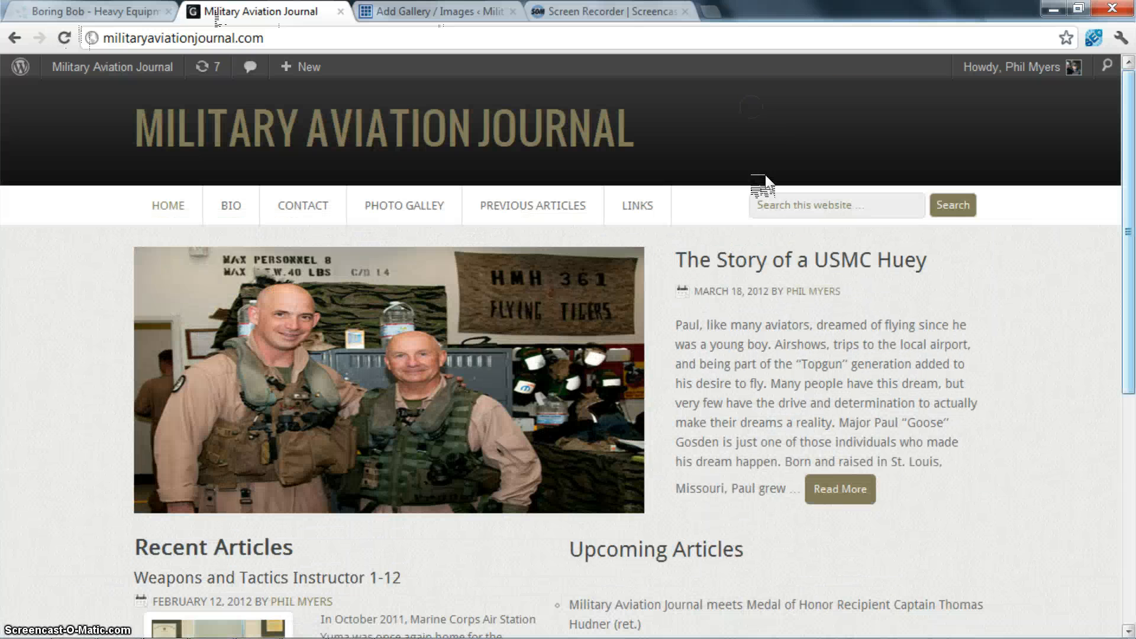
scroll(758, 182, down, 5)
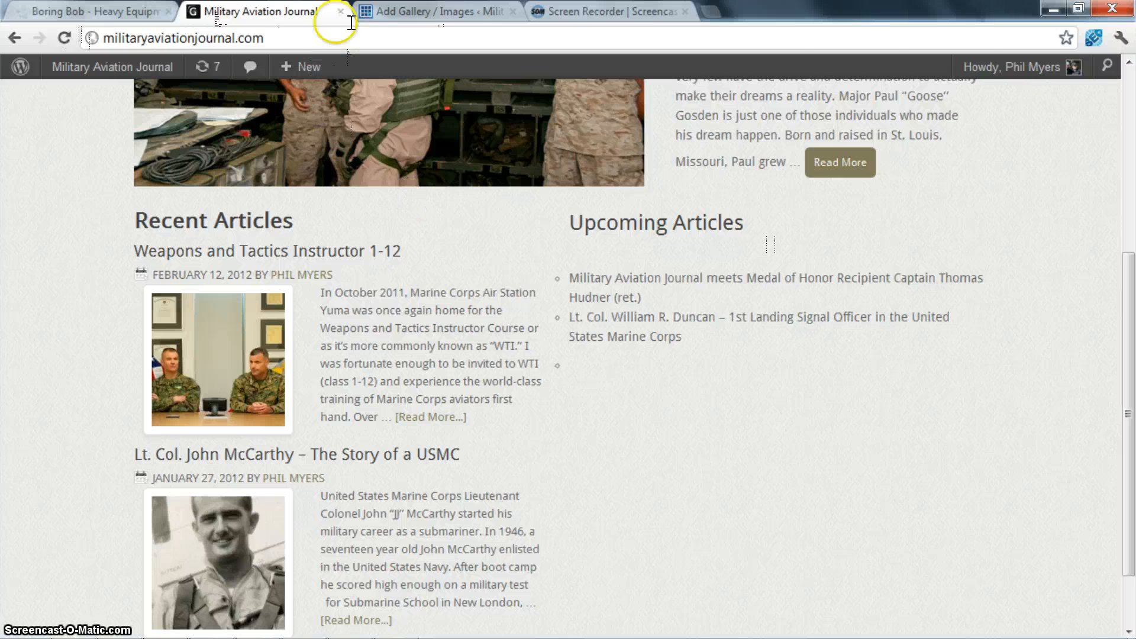
- Check the upload status, and reload the home page again to examine the Upcoming Articles slideshow
click(439, 12)
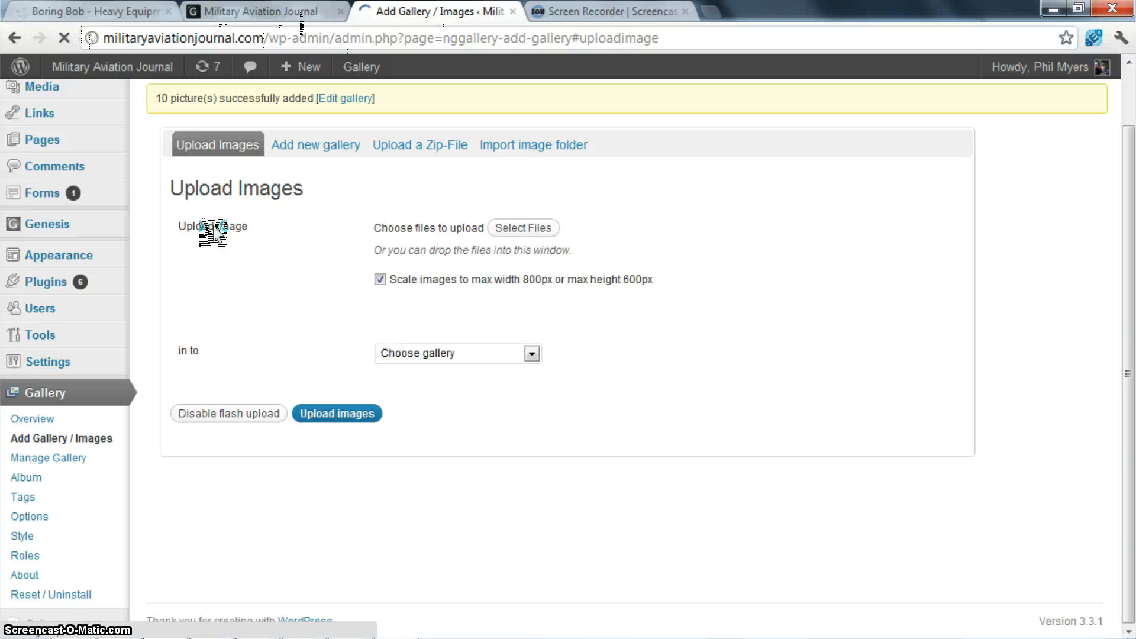
click(260, 11)
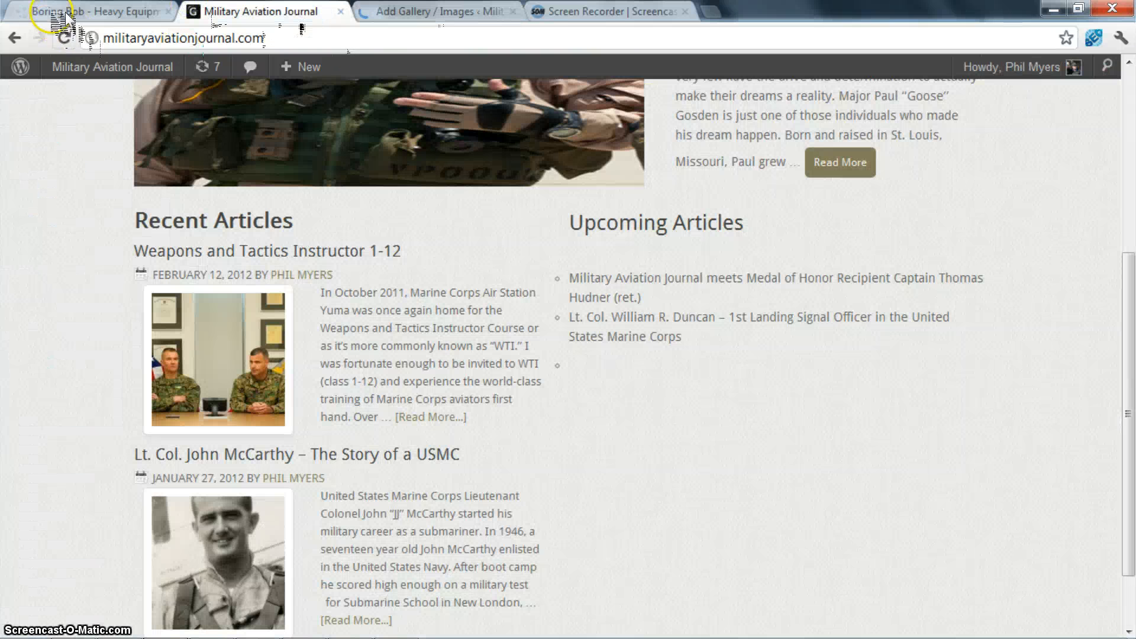
click(64, 38)
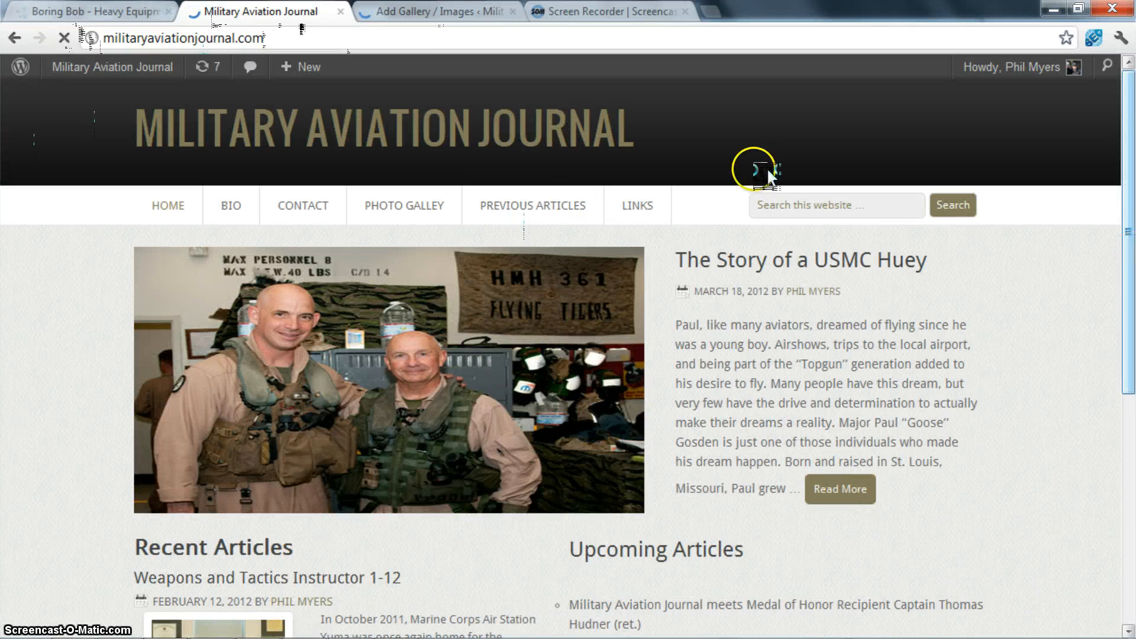
scroll(764, 223, down, 5)
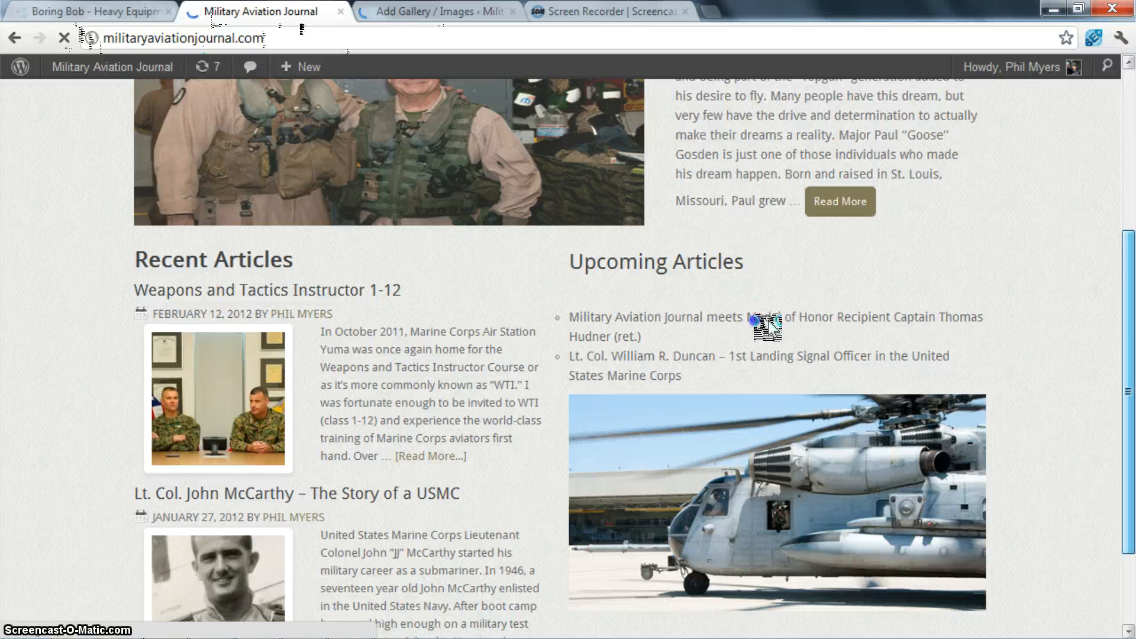
scroll(768, 329, down, 1)
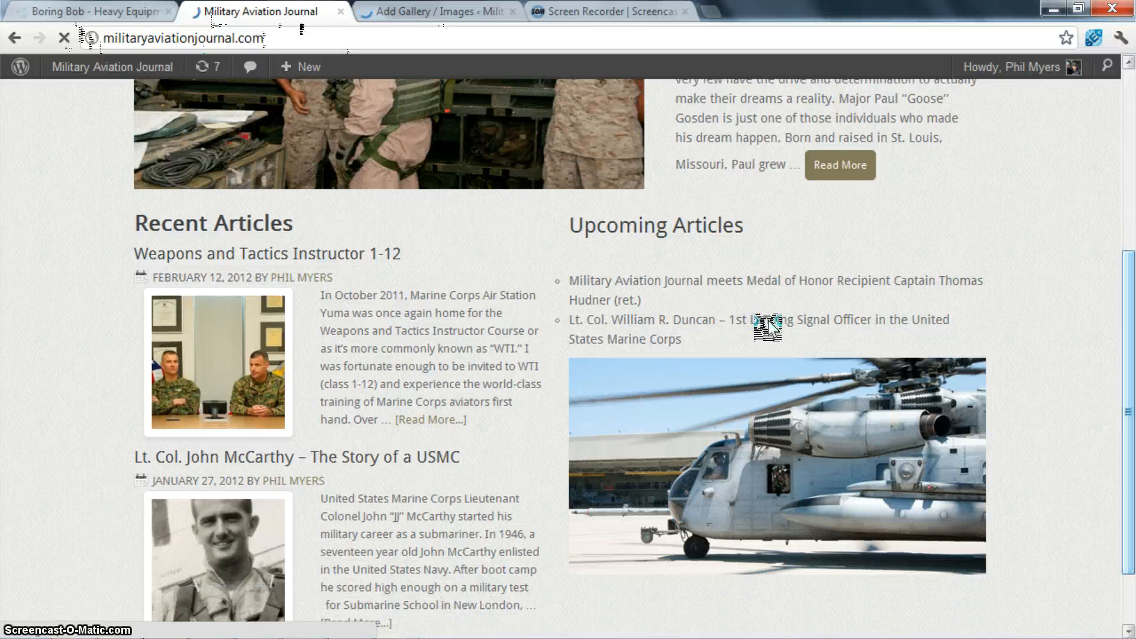